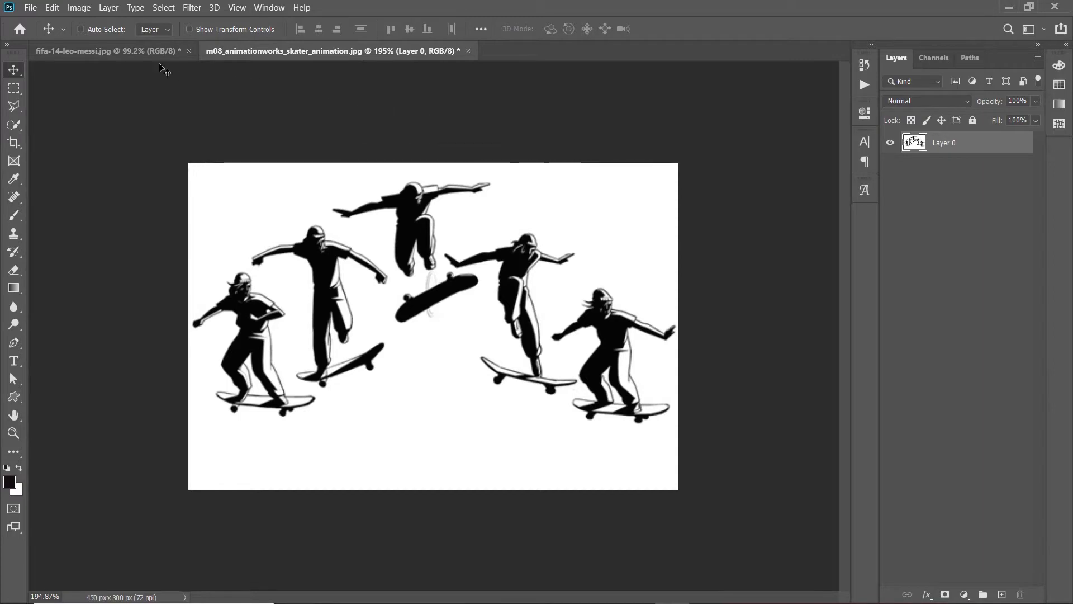
- Duplicate Layer 0 of the skater image beneath the original, hide the copy, and make Layer 0 active
left_click(125, 54)
left_click(262, 56)
left_click_drag(952, 145, 953, 190)
left_click(891, 165)
left_click(939, 148)
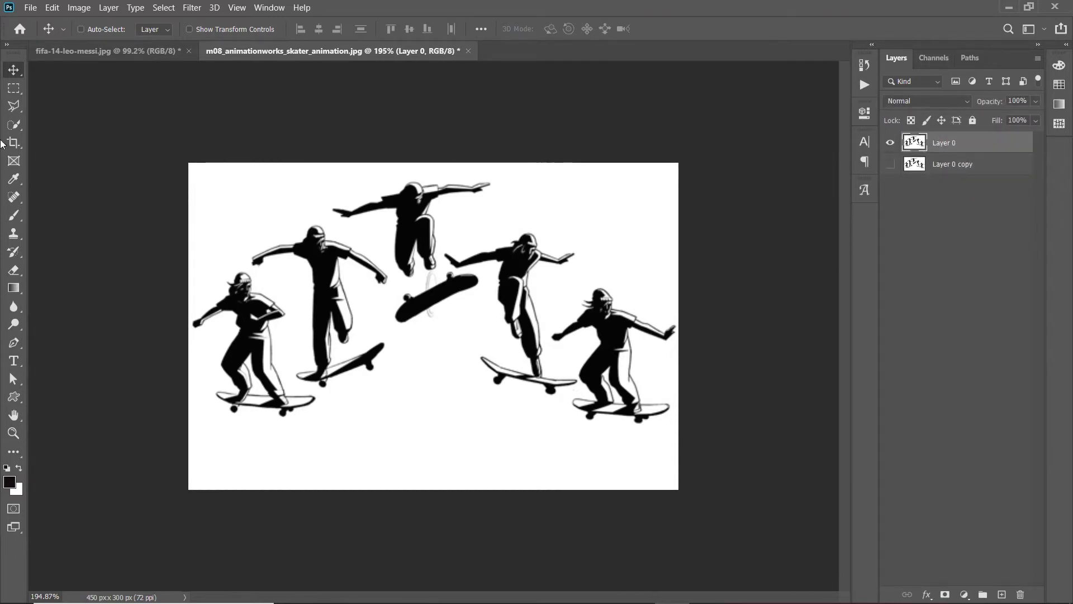
- Outline the leftmost skater with the Polygonal Lasso and copy the selection from Layer 0 to a new layer
left_click(18, 107)
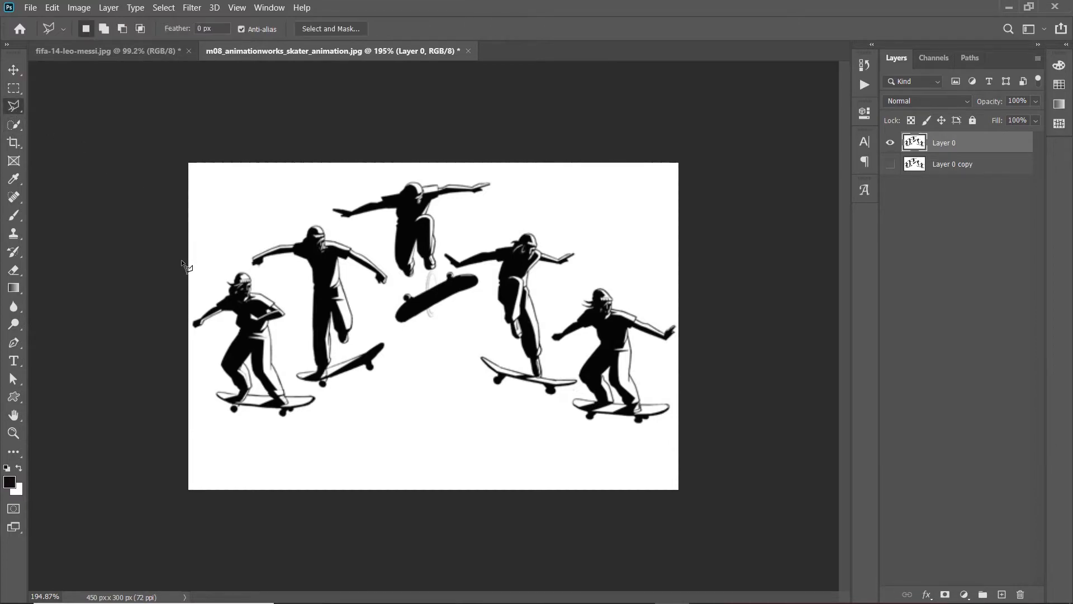
mouse_move(218, 269)
left_mouse_down()
mouse_move(275, 282)
mouse_move(289, 292)
mouse_move(297, 329)
left_mouse_up()
mouse_move(303, 403)
left_mouse_down()
mouse_move(329, 416)
mouse_move(317, 431)
mouse_move(279, 443)
mouse_move(186, 420)
left_mouse_up()
double_click(152, 353)
key("ctrl+j")
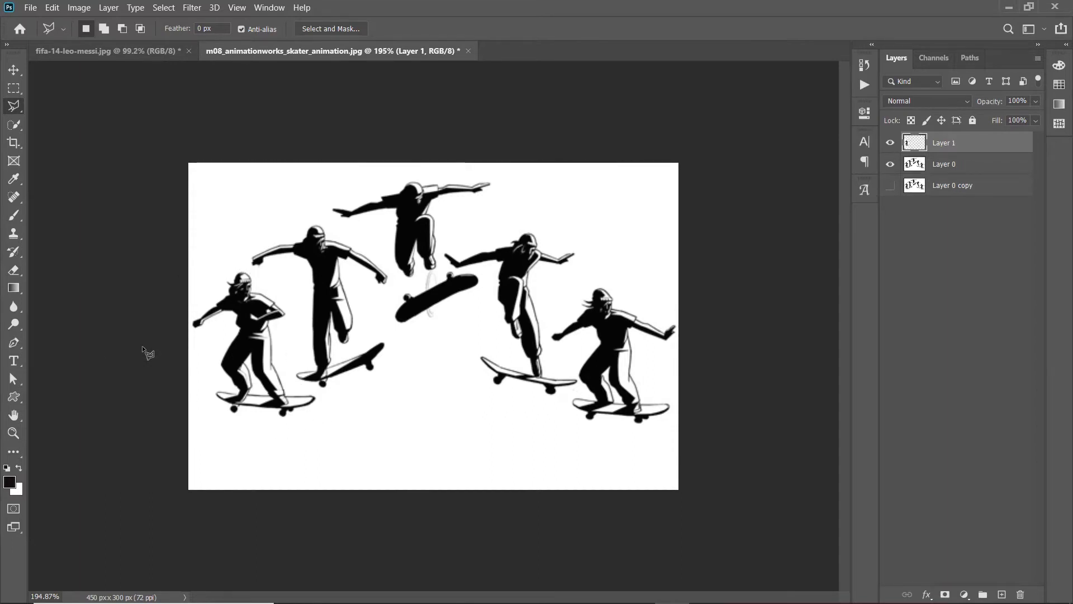
- Outline the second skater from the left with its board on Layer 0 and copy it to a new layer
left_click(949, 164)
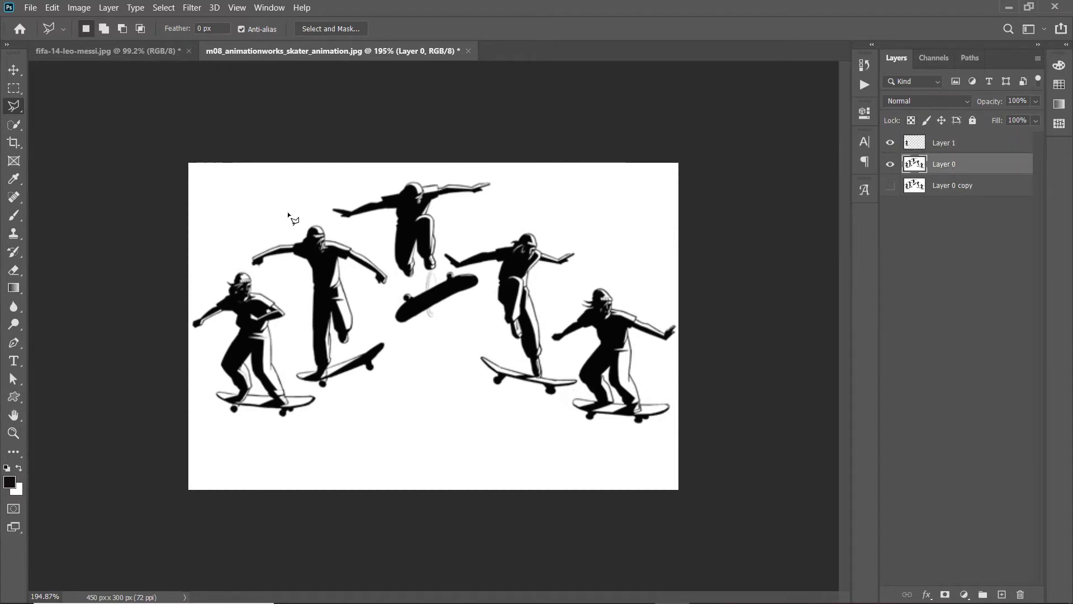
left_click(273, 218)
left_click(382, 260)
left_click(384, 310)
left_click(404, 371)
left_click(359, 404)
left_click(287, 349)
left_click(295, 294)
double_click(232, 236)
key("ctrl+j")
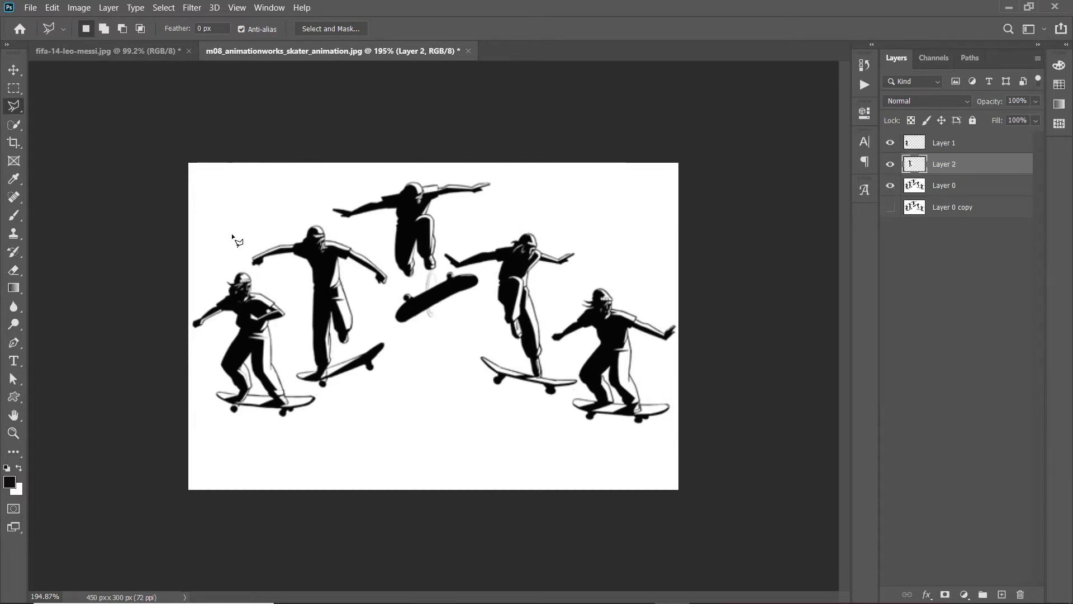
- Outline the middle jumping skater and the airborne board on Layer 0 and copy them to a new layer
left_click(943, 188)
left_click(322, 186)
left_click(411, 172)
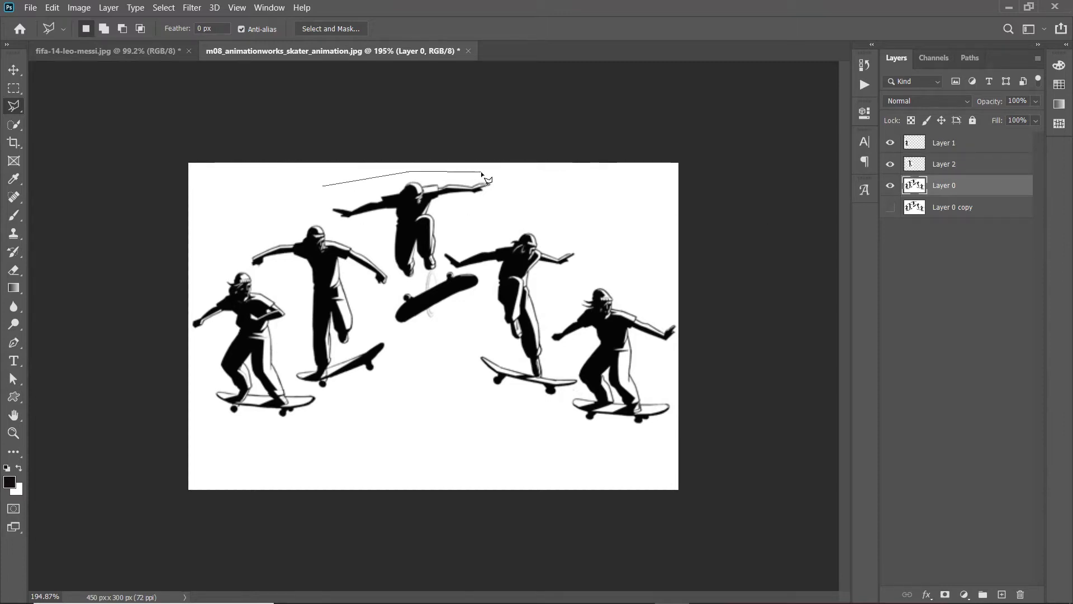
left_click(512, 185)
left_click(441, 254)
left_click(447, 266)
left_click(476, 271)
left_click(486, 277)
left_click(474, 313)
left_click(418, 347)
left_click(382, 323)
left_click(384, 291)
left_click(388, 258)
left_click(361, 239)
left_click(306, 199)
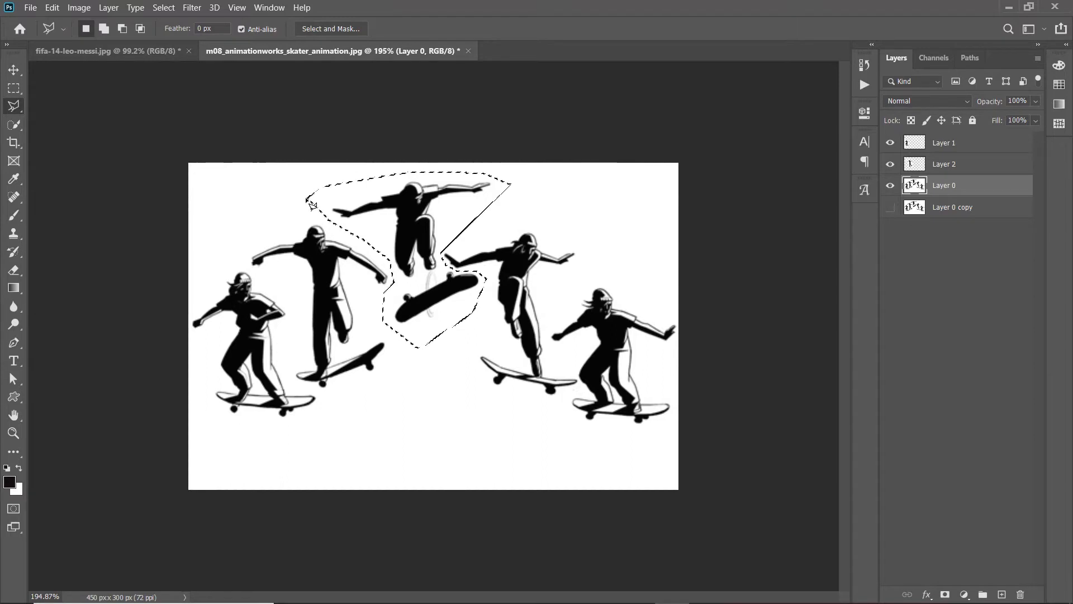
key("ctrl+j")
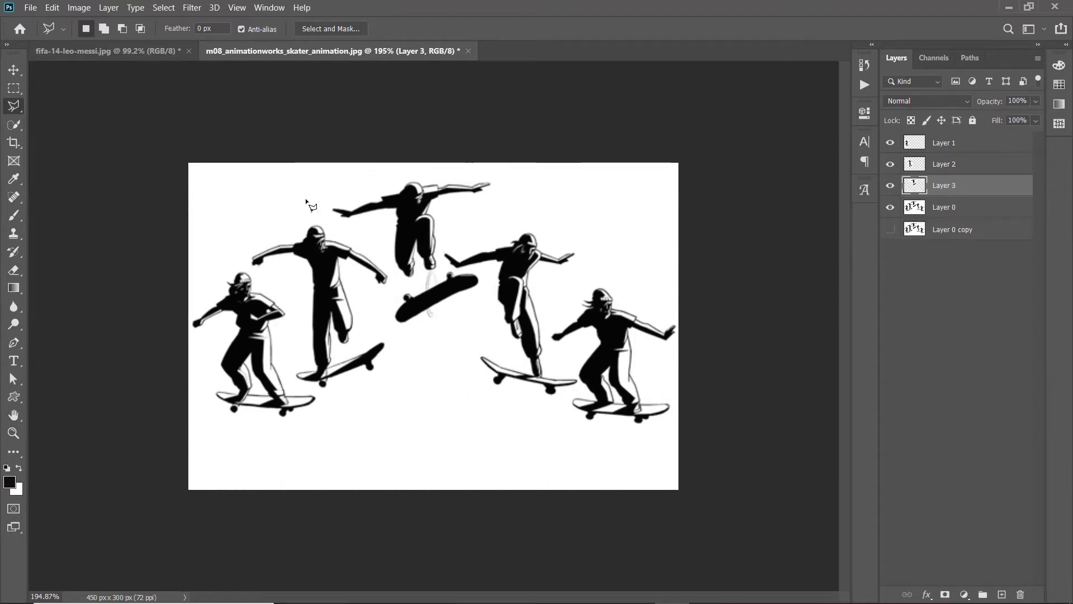
- Outline the fourth skater from the left with its board on Layer 0 and copy it to a new layer
left_click(513, 208)
left_click(574, 216)
left_click(589, 267)
left_click(555, 303)
left_click(548, 329)
left_click(549, 352)
left_click(573, 365)
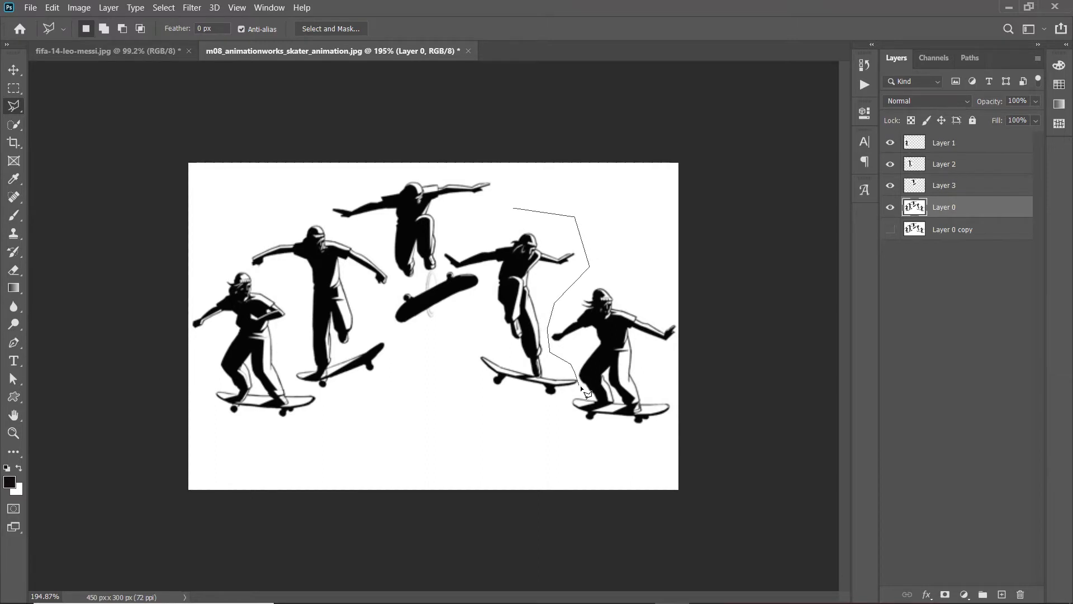
left_click(580, 385)
left_click(561, 402)
left_click(490, 431)
left_click(437, 373)
left_click(486, 320)
left_click(487, 278)
left_click(481, 268)
double_click(482, 228)
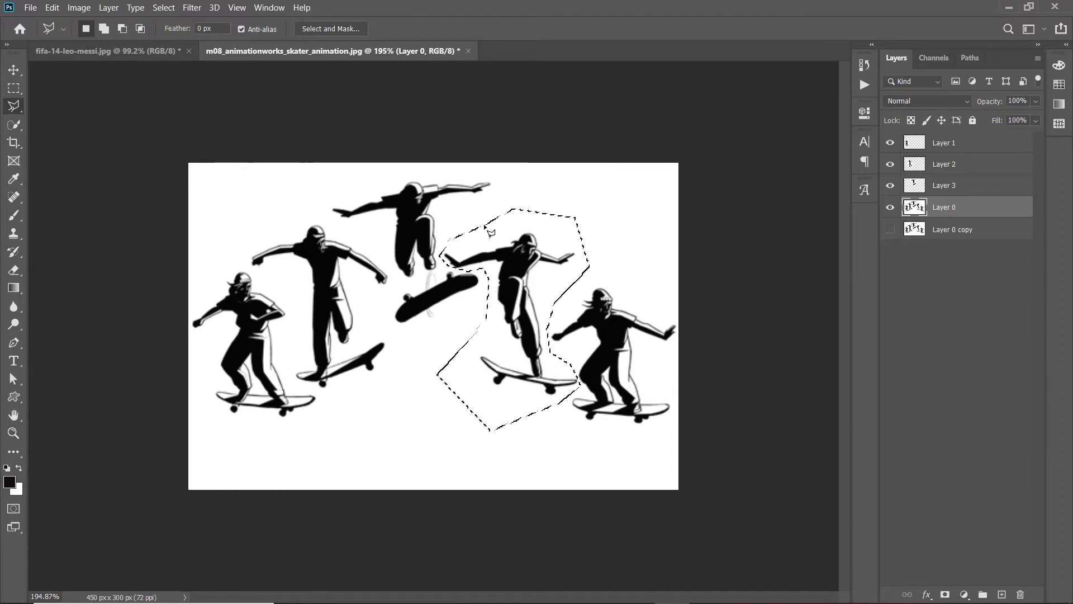
key("ctrl+j")
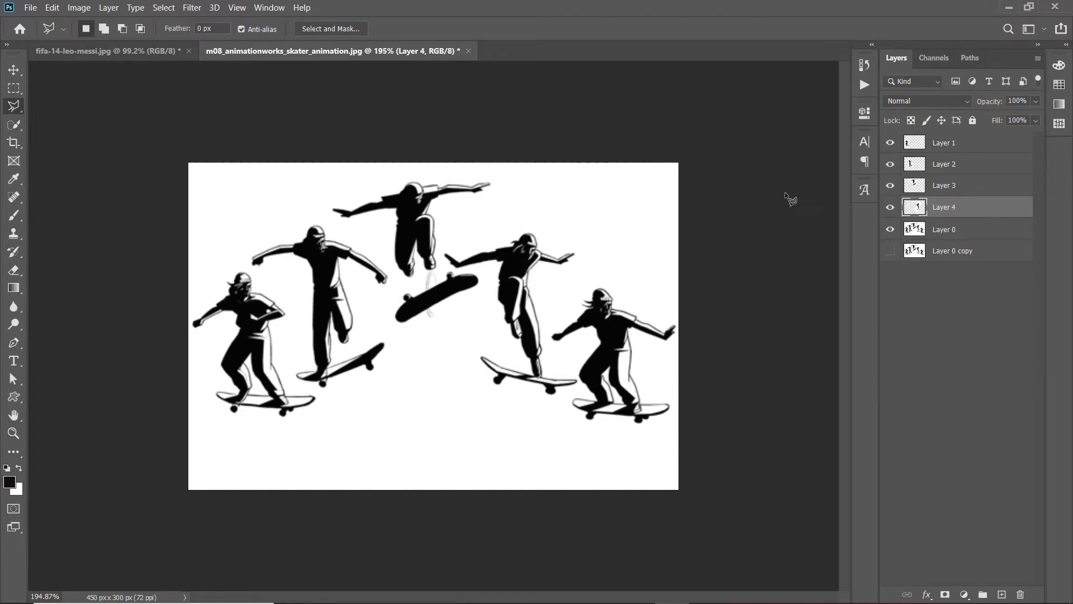
- Outline the rightmost skater with its board on Layer 0 and copy it to a new layer
left_click(973, 224)
left_click(582, 281)
left_click(633, 280)
left_click(652, 446)
left_click(559, 445)
left_click(560, 411)
left_click(580, 387)
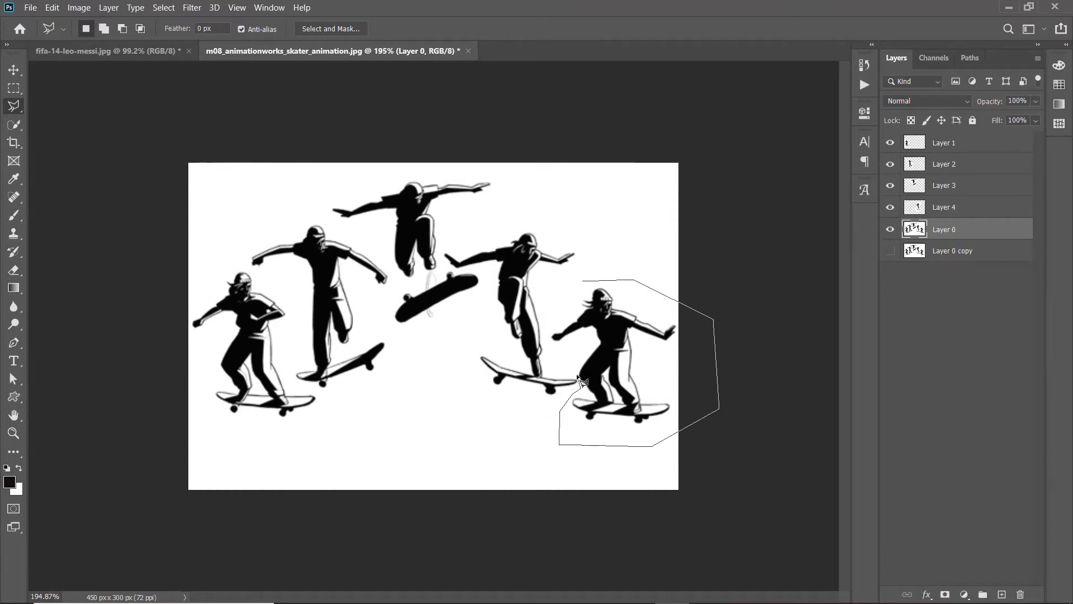
left_click(551, 343)
left_click(548, 328)
double_click(559, 302)
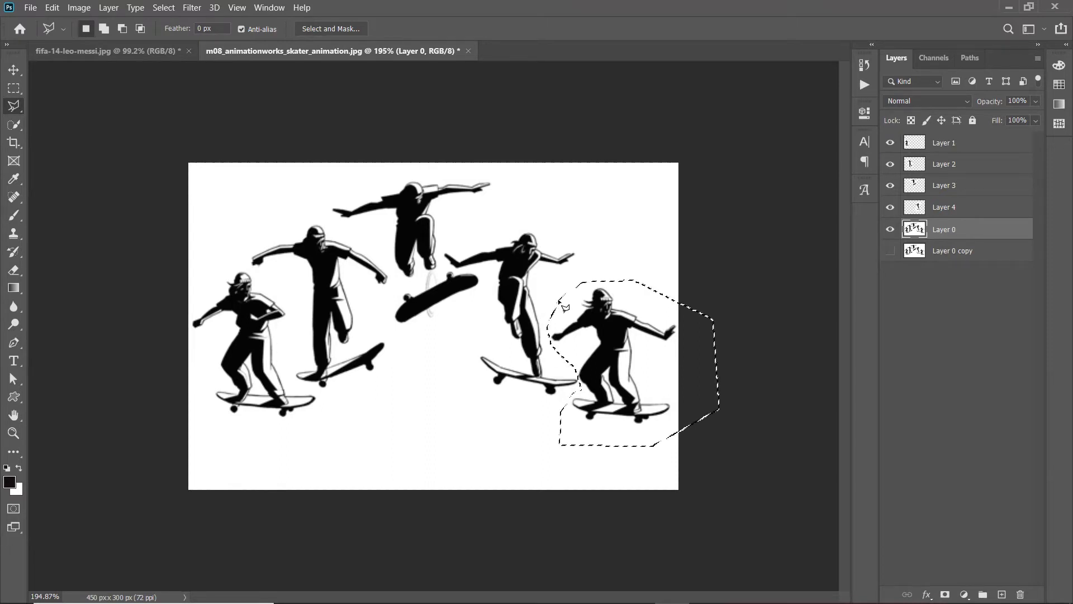
key("ctrl+j")
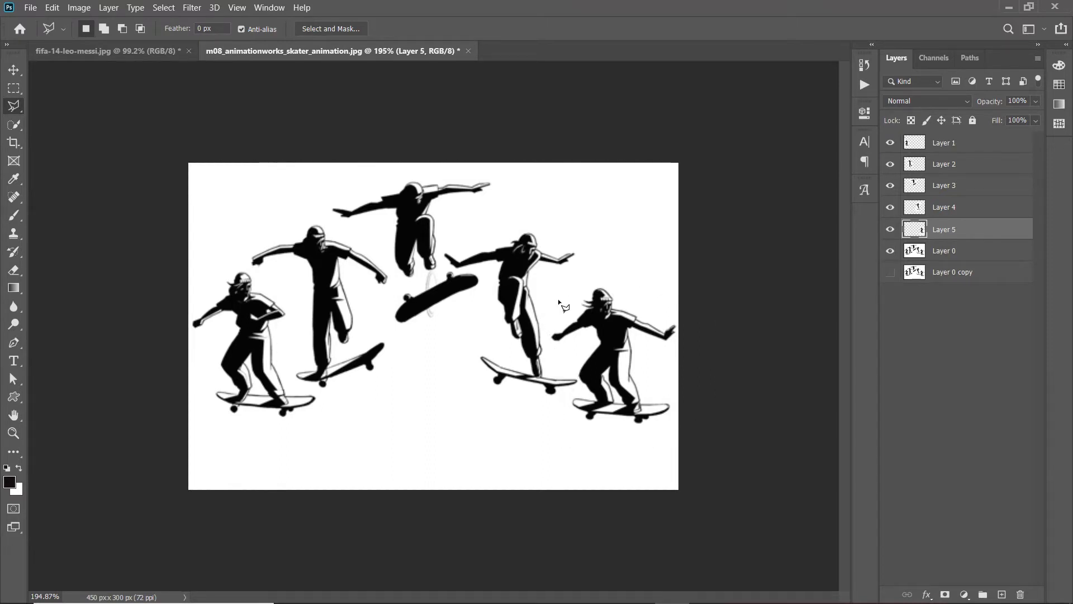
- Add a new layer between Layer 5 and Layer 0 and fill it with the white background colour
left_click(920, 324)
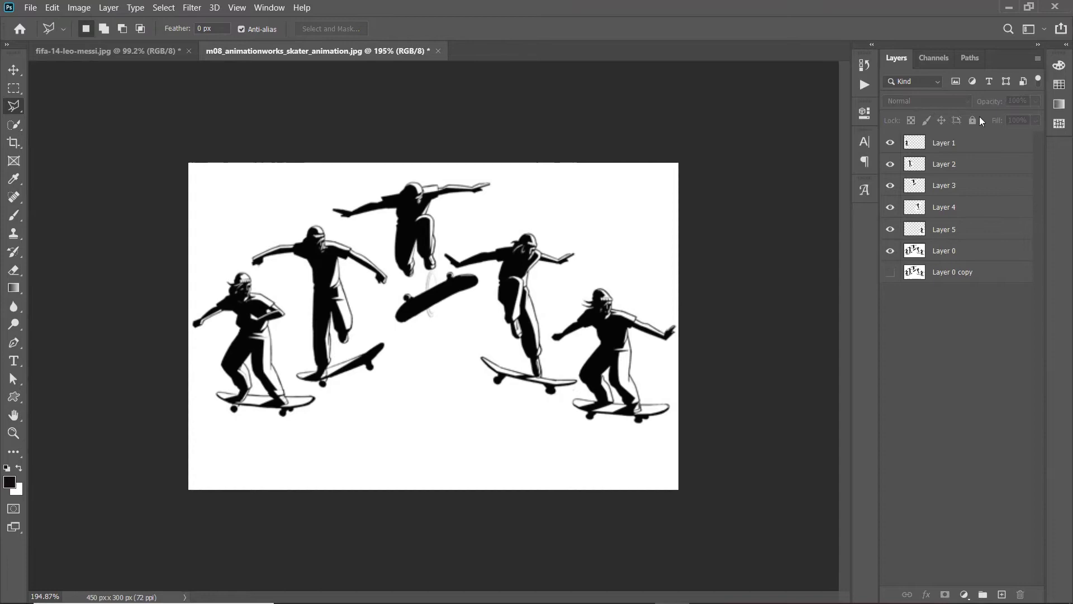
double_click(960, 6)
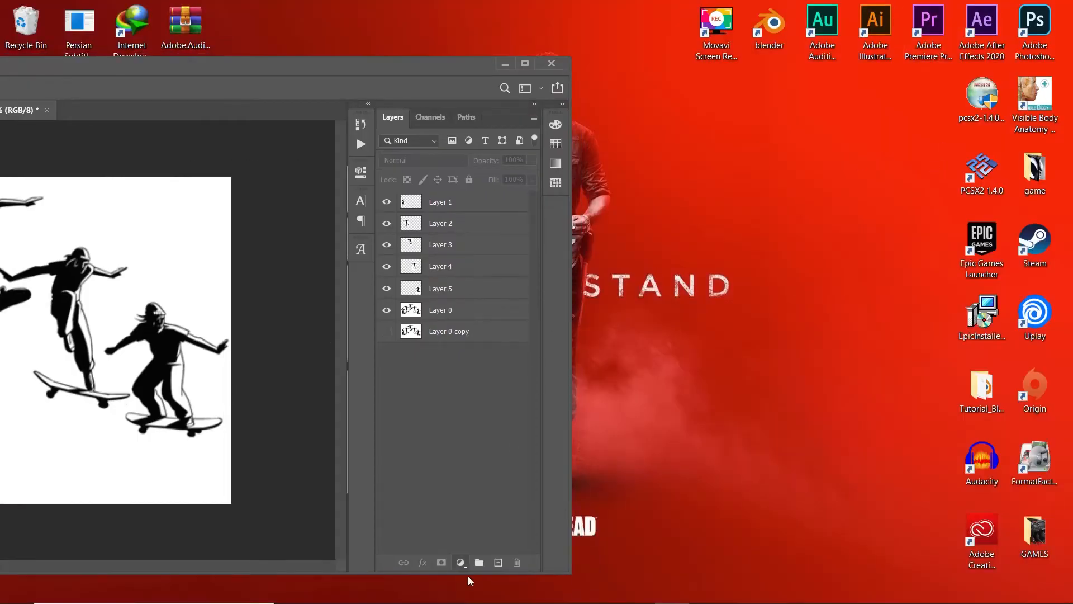
left_click(499, 563)
left_click(526, 65)
left_click_drag(950, 144, 956, 270)
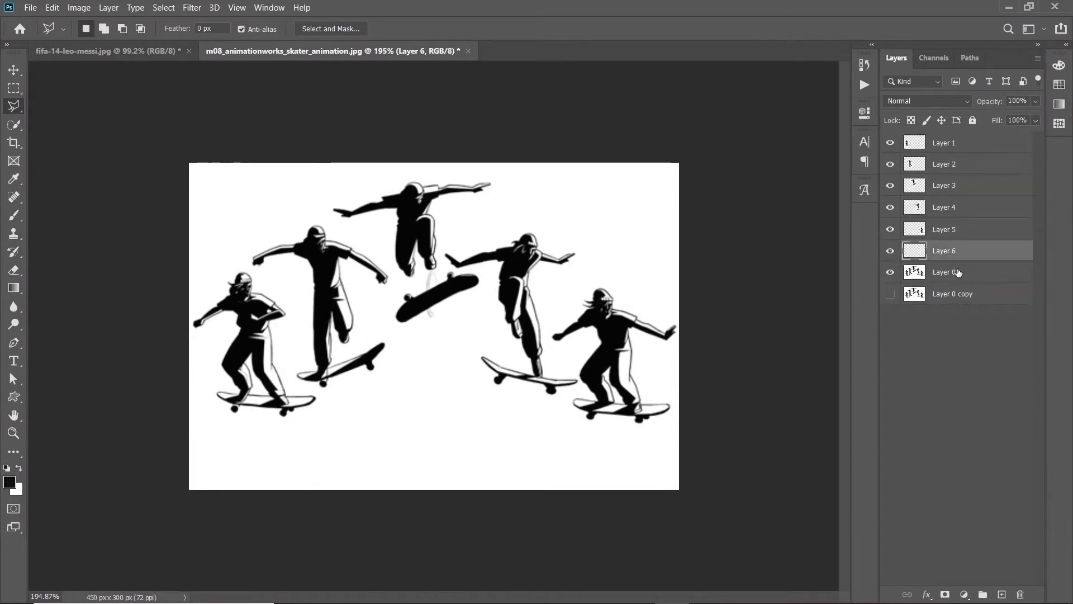
left_click(951, 371)
left_click(921, 249)
key("ctrl+BackSpace")
- Show the Timeline and create a frame animation for the skater document
left_click(271, 10)
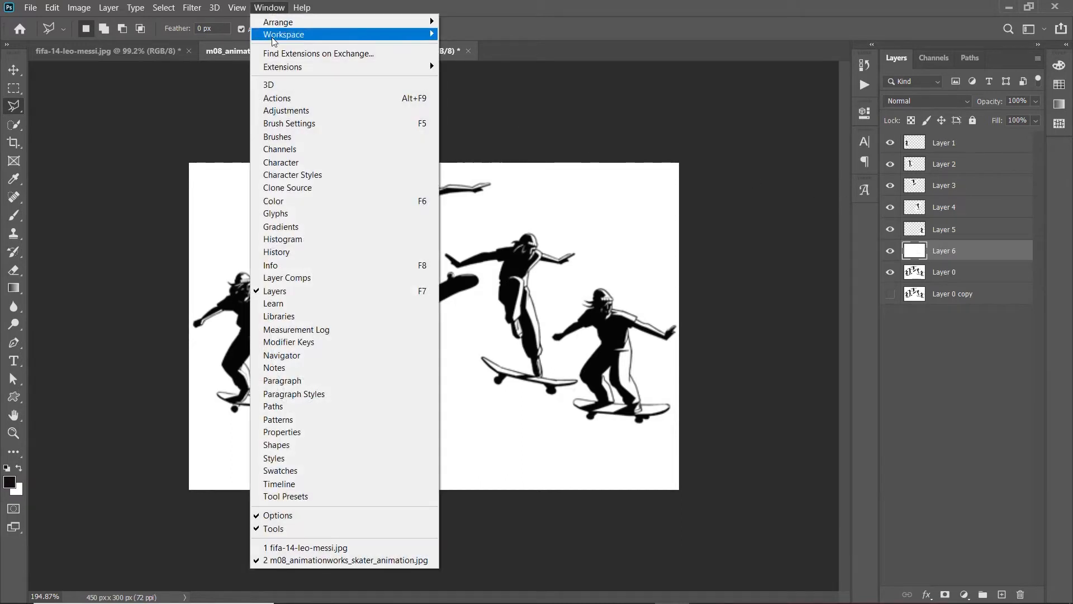
left_click(301, 483)
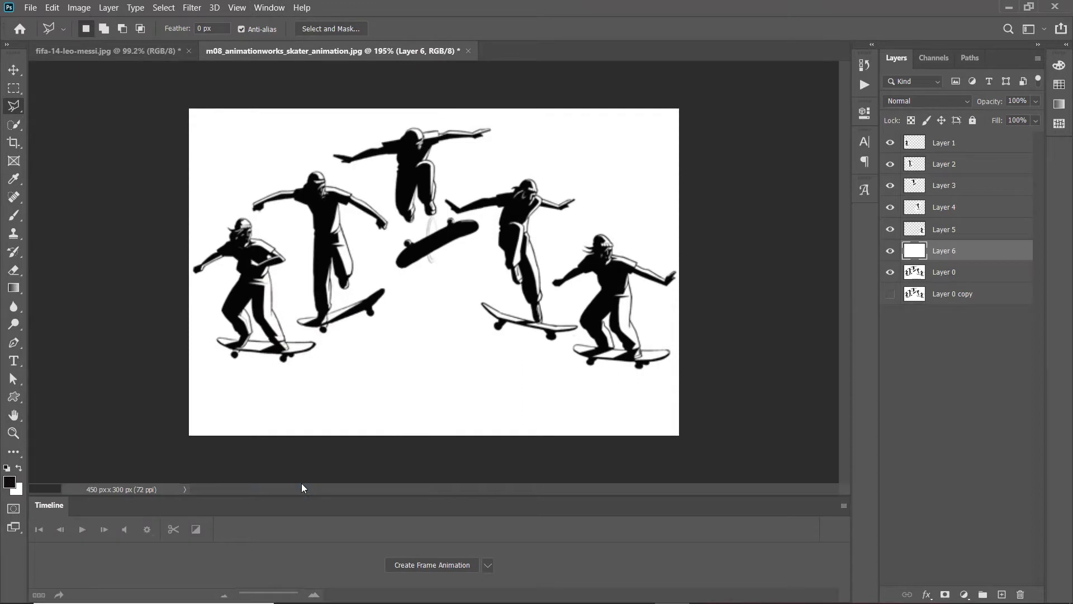
left_click(488, 565)
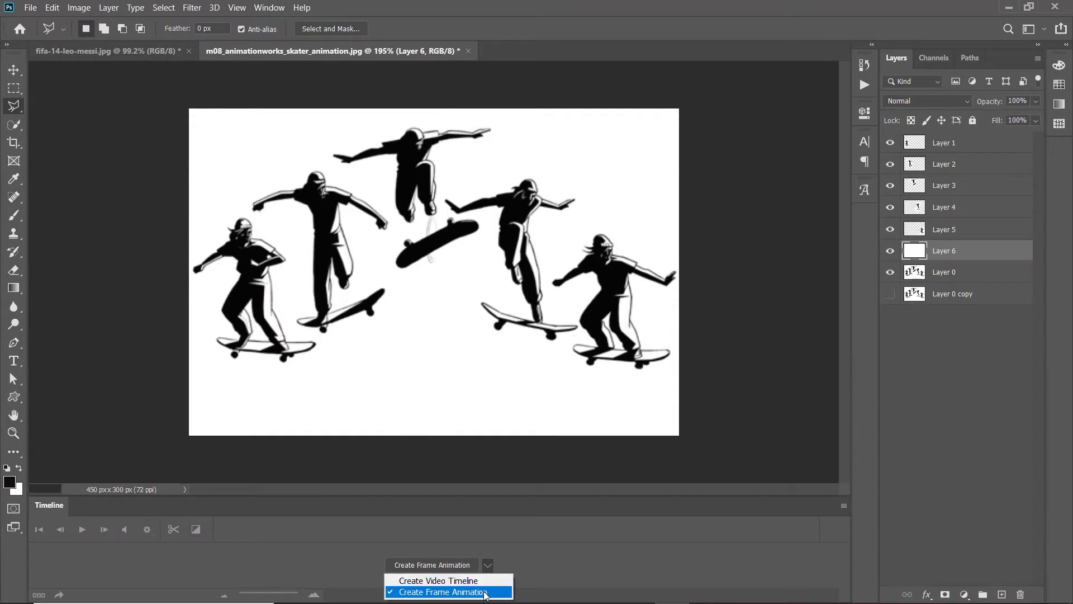
left_click(423, 592)
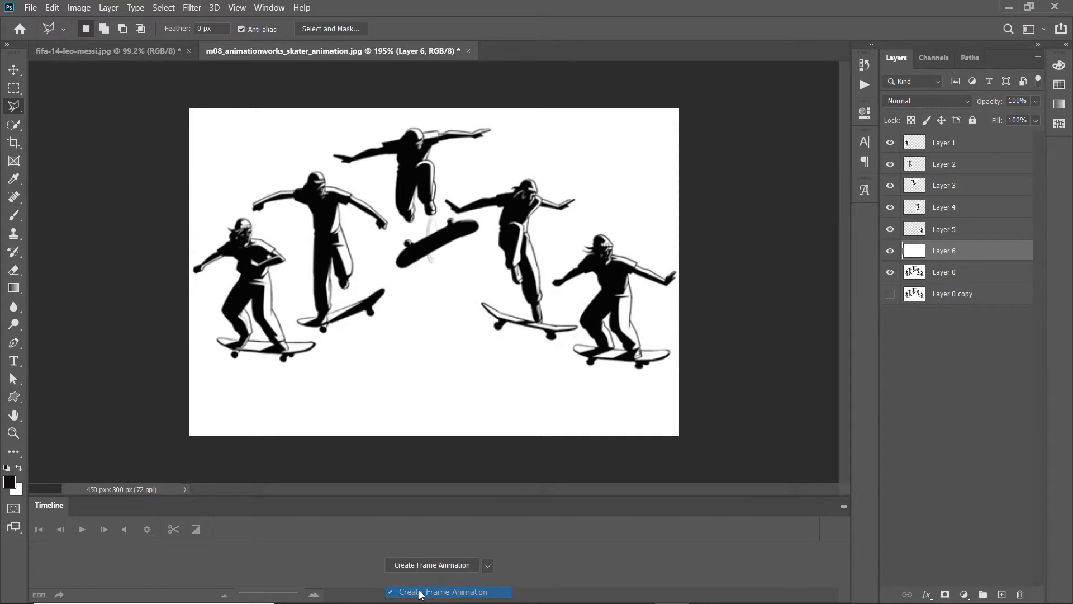
left_click(419, 567)
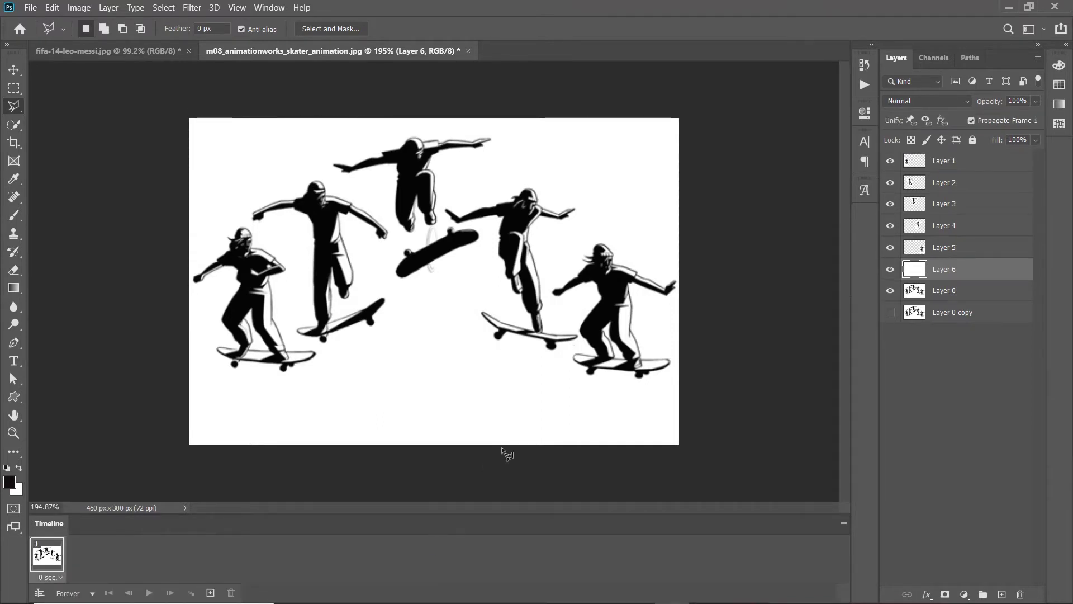
- Set the blend mode of Layers 1 through 5 to Multiply
left_click(943, 251)
left_click(949, 163, "shift")
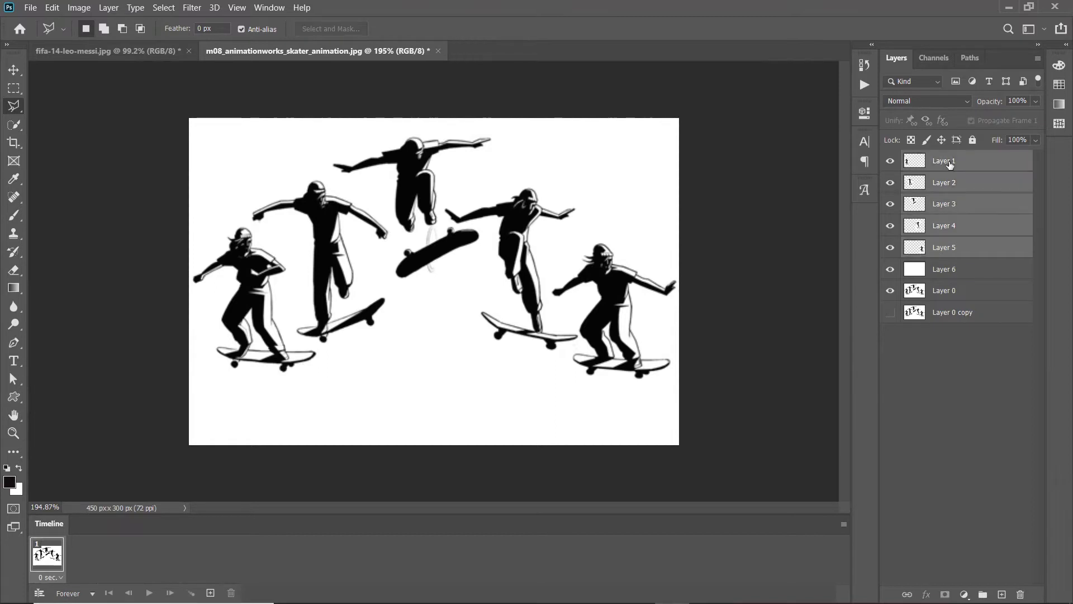
left_click(937, 99)
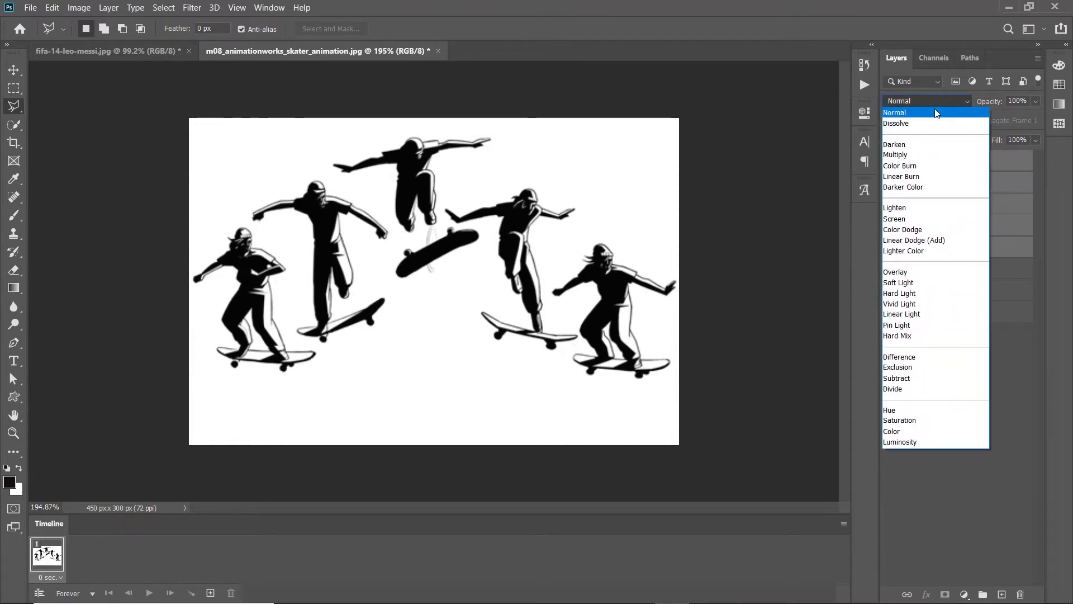
left_click(909, 157)
left_click(933, 377)
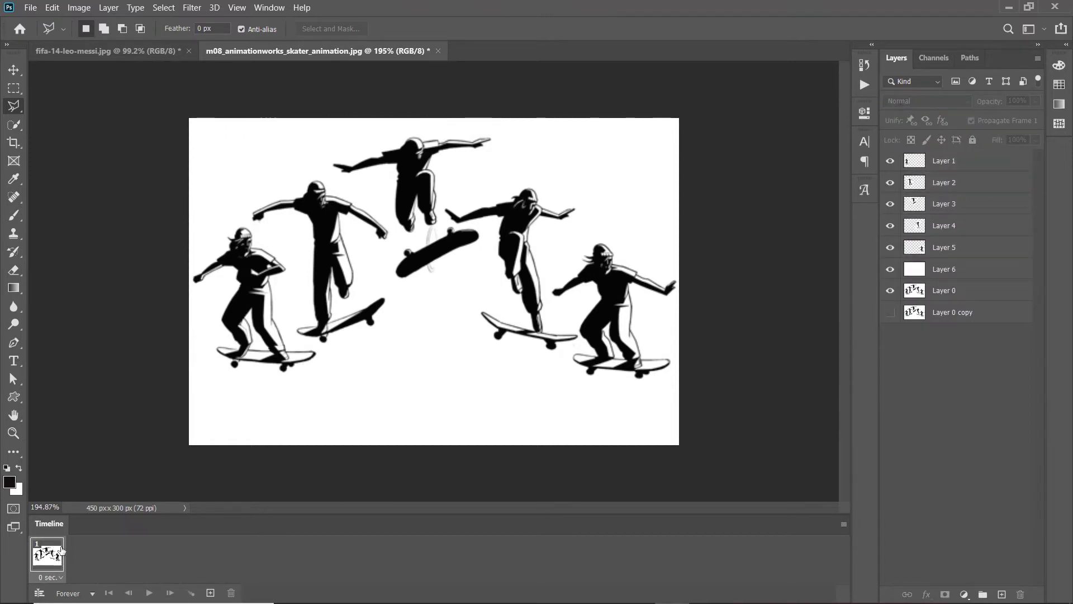
- Add a second animation frame, and in frame 1 hide Layers 2 to 5 so only the Layer 1 skater shows
left_click(210, 592)
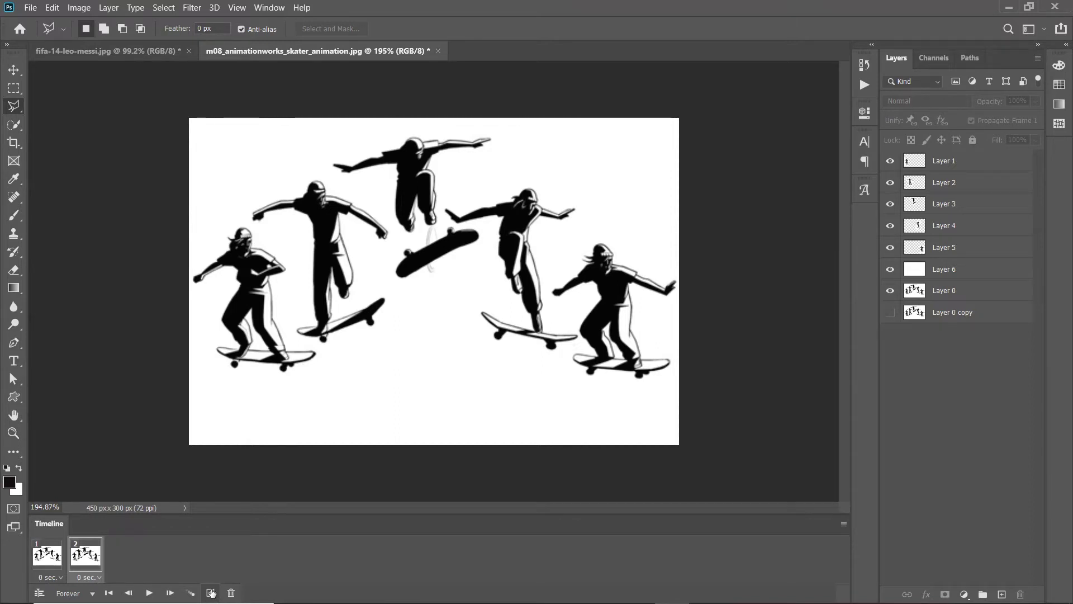
left_click(53, 555)
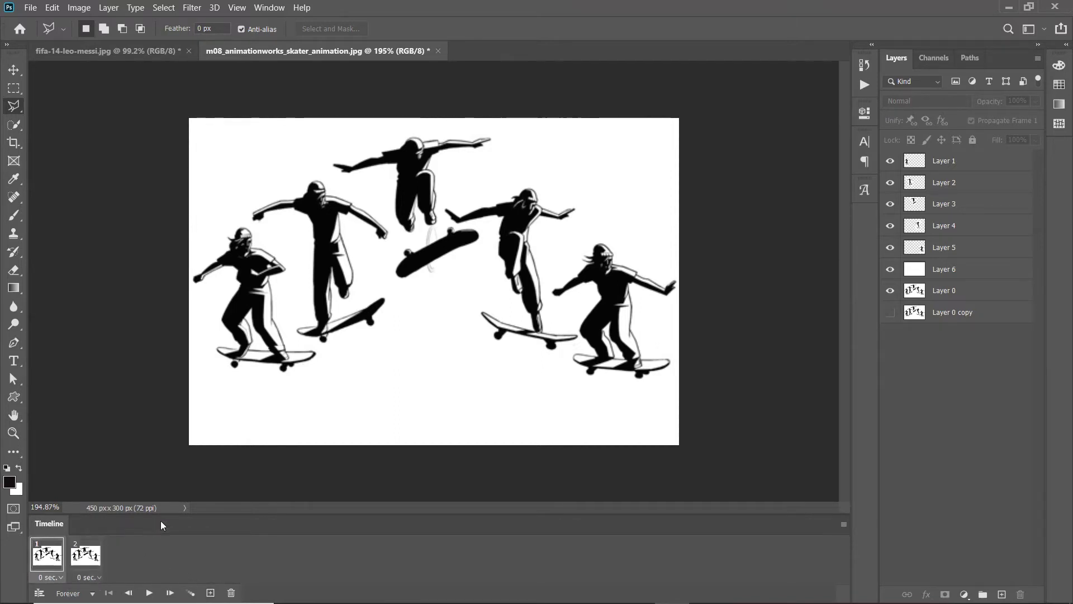
left_click(890, 247)
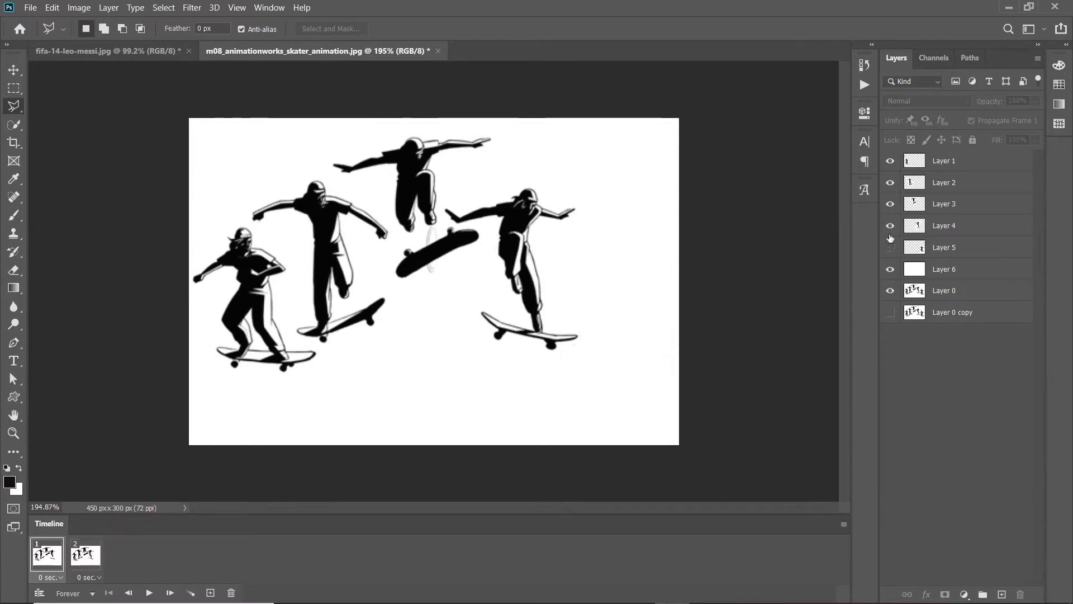
left_click(890, 226)
left_click(890, 204)
left_click(890, 182)
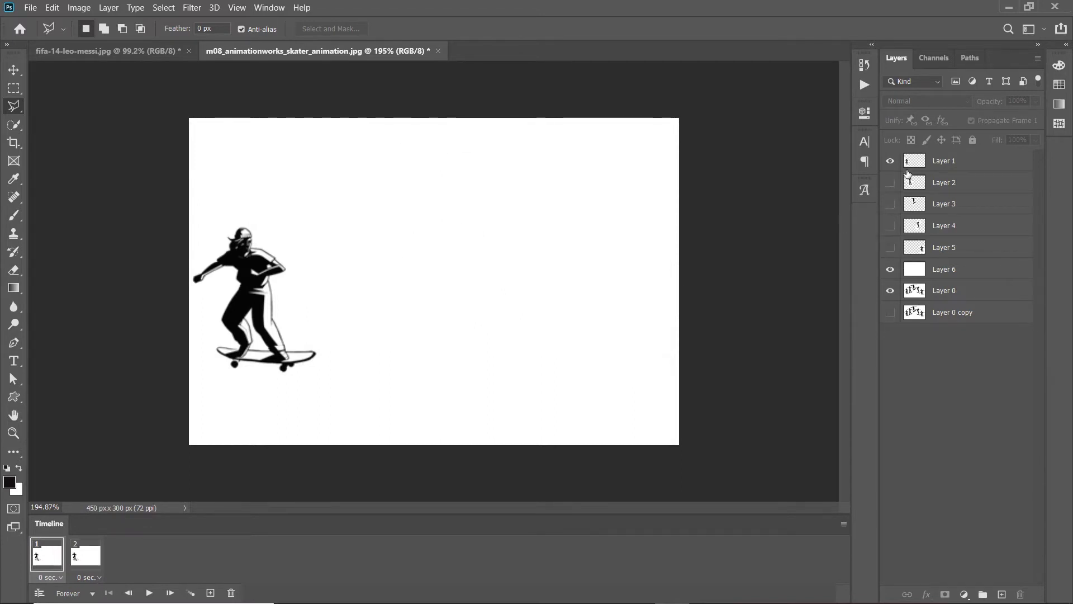
- Move the Layer 1 skater in frame 1 from the left side to the centre of the canvas
left_click(911, 166)
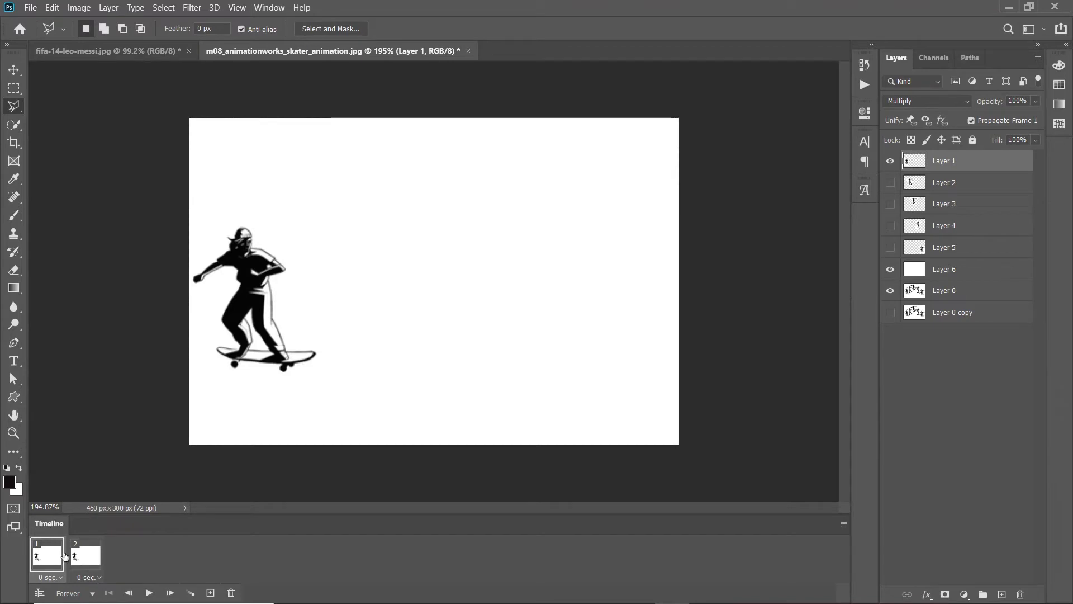
left_click(14, 69)
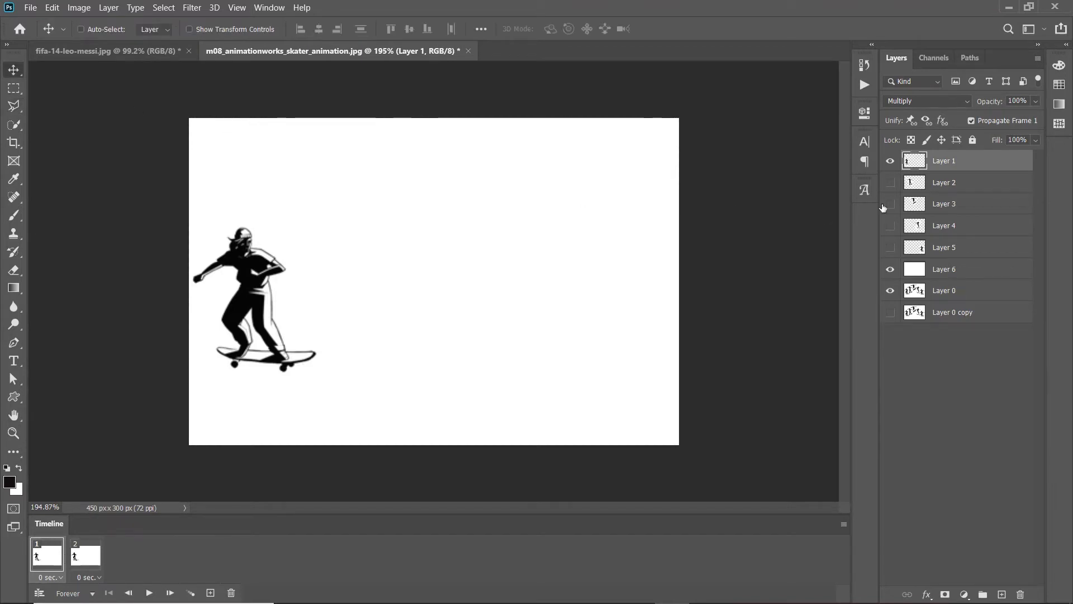
left_click_drag(263, 286, 420, 271)
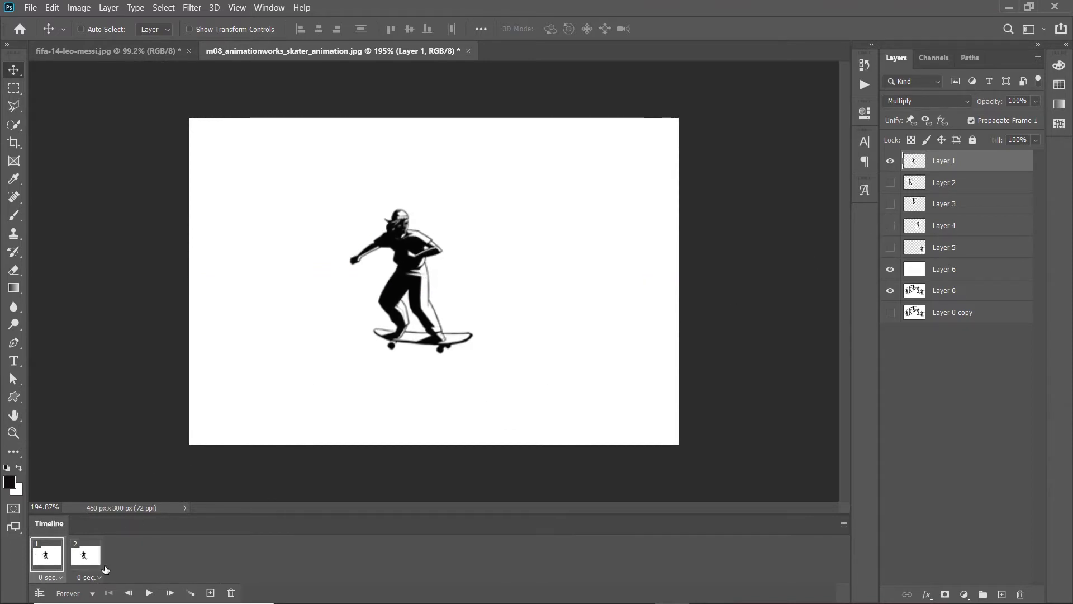
- In frame 2, show Layer 2 and move its skater over the Layer 1 skater at the canvas centre
left_click(100, 564)
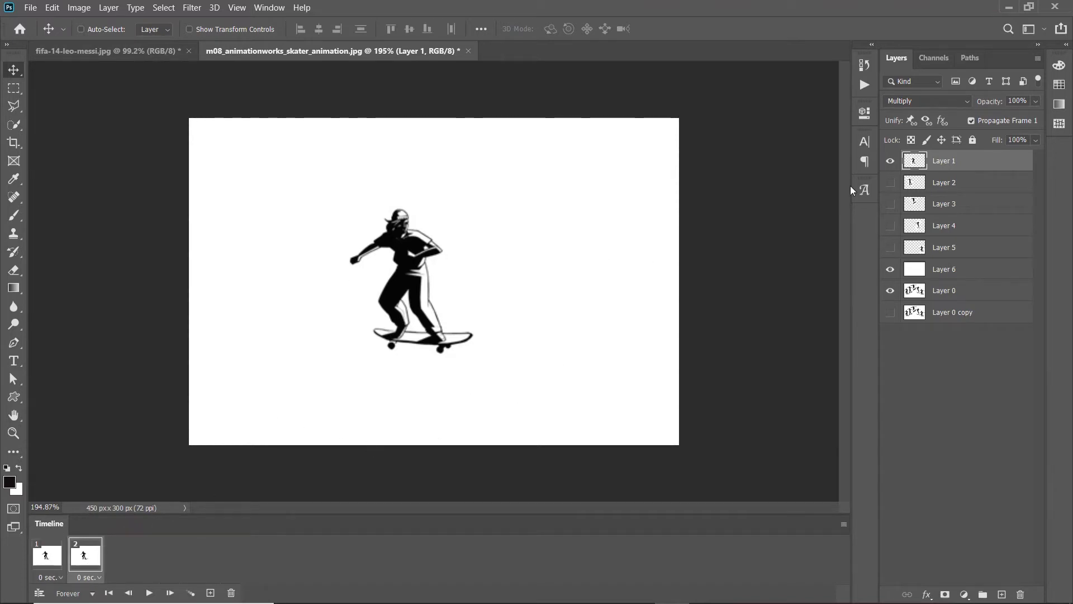
left_click(960, 184)
left_click(891, 182)
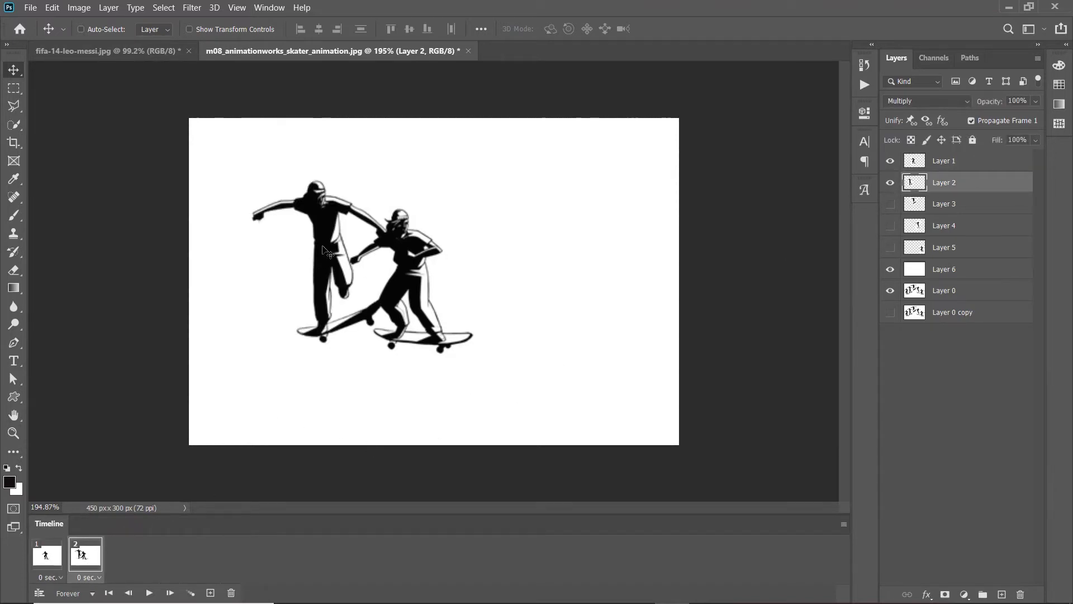
left_click_drag(334, 242, 415, 240)
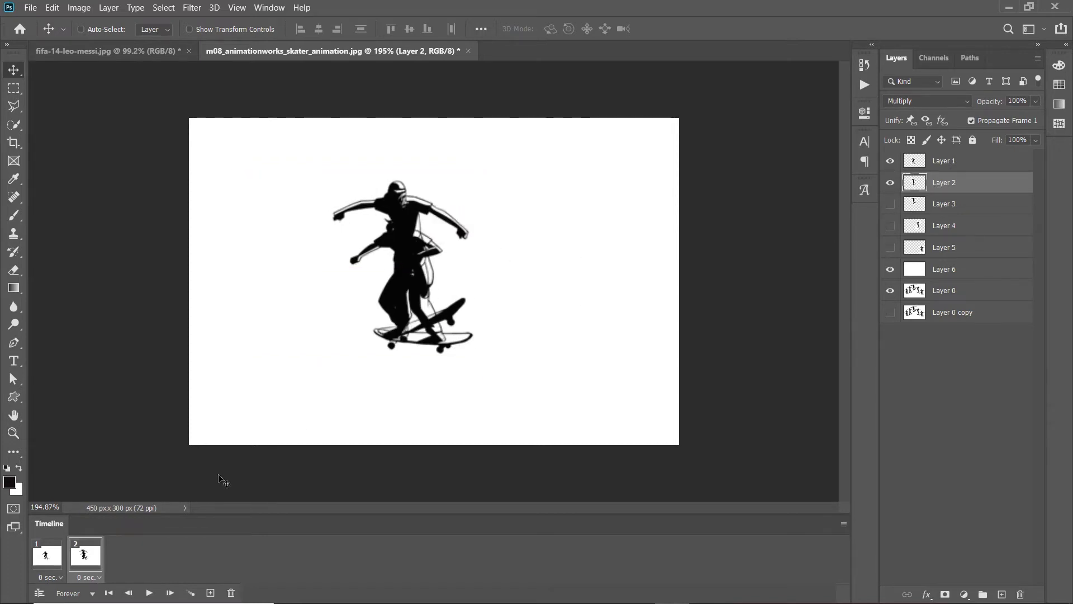
- Add a third frame showing only the Layer 3 skater, moved down so its head lines up with the Layer 2 skater's
left_click(210, 592)
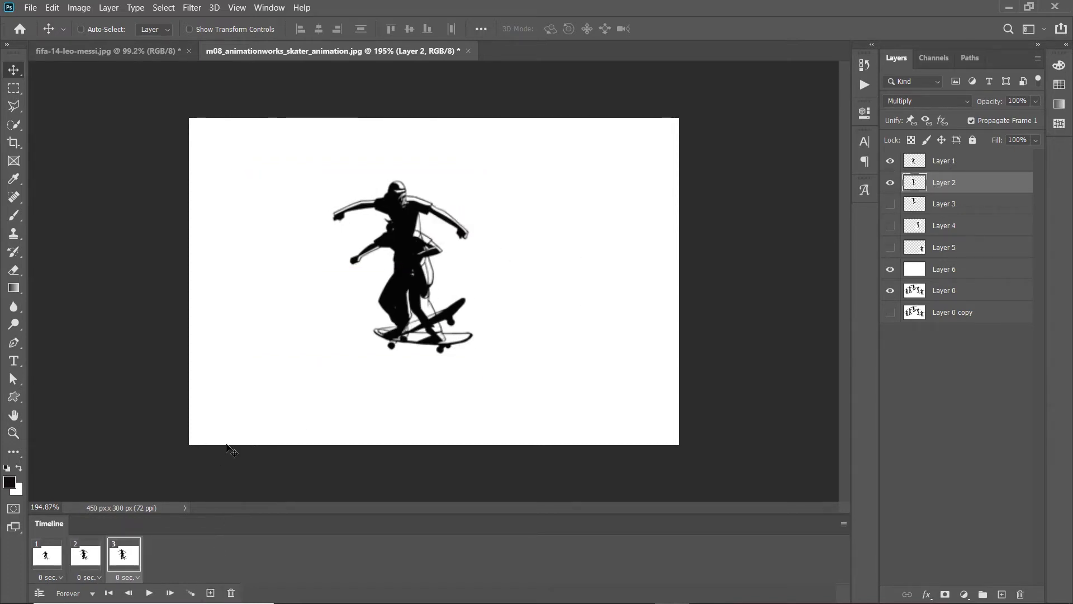
left_click(890, 161)
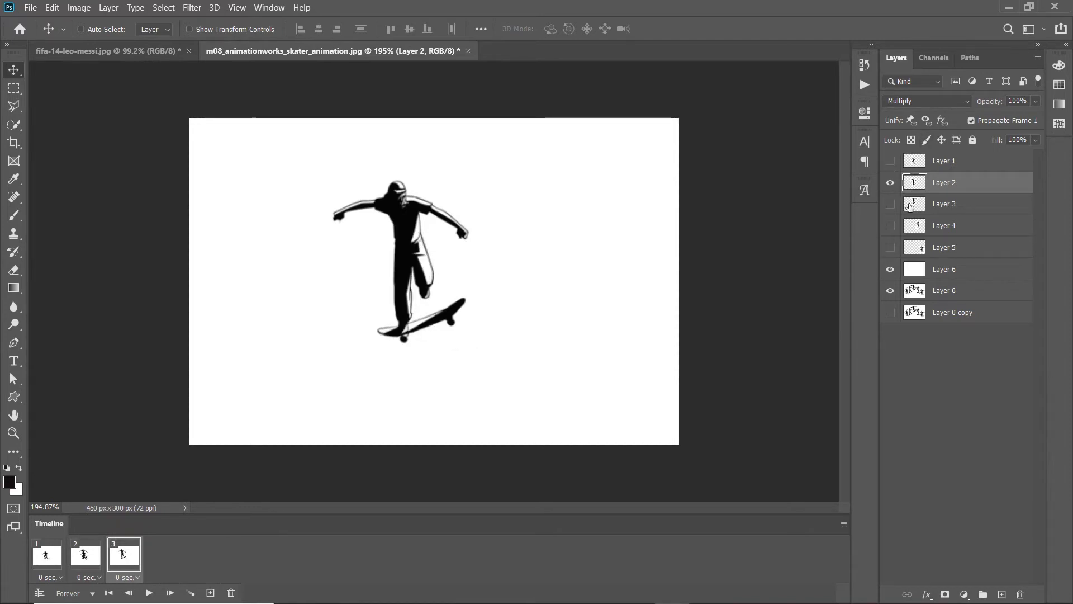
left_click(891, 204)
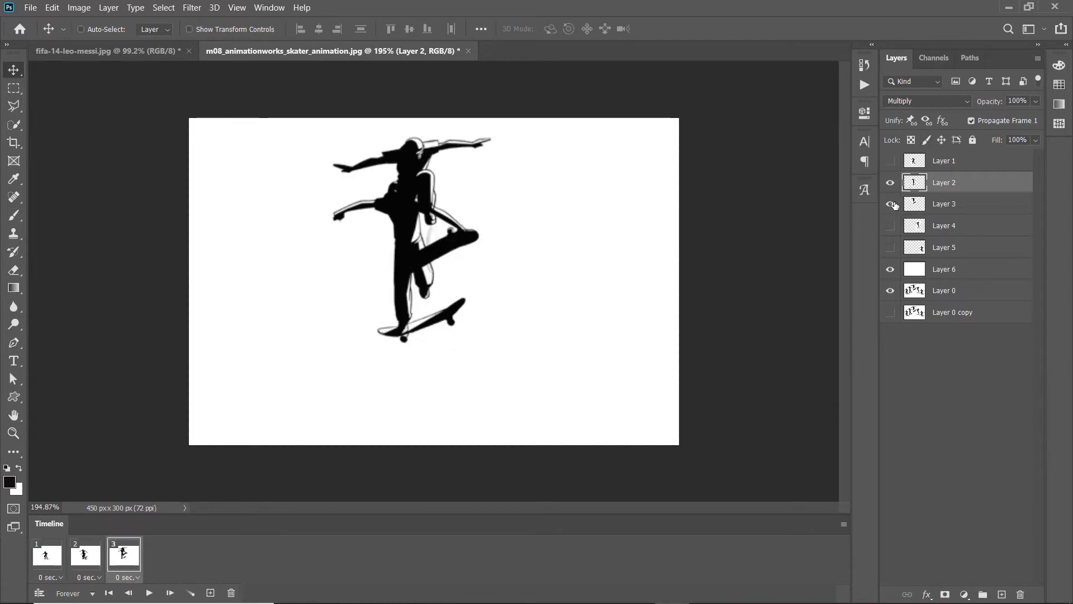
left_click(921, 211)
left_click_drag(419, 179, 417, 223)
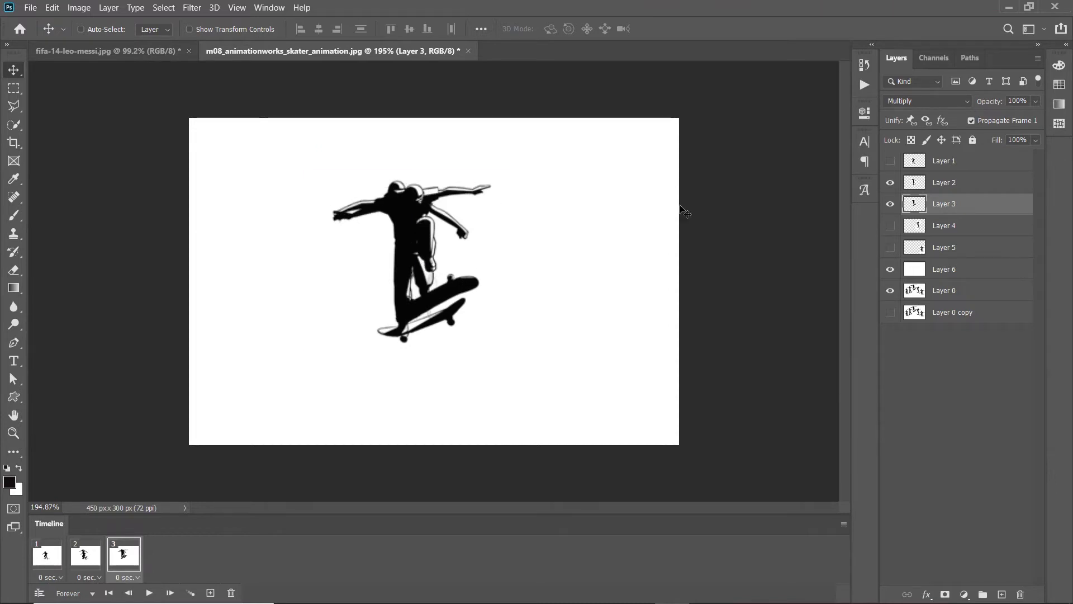
left_click(890, 182)
- Add a fourth frame showing only the Layer 4 skater, moved to overlap the Layer 3 skater slightly ahead of it
left_click(211, 592)
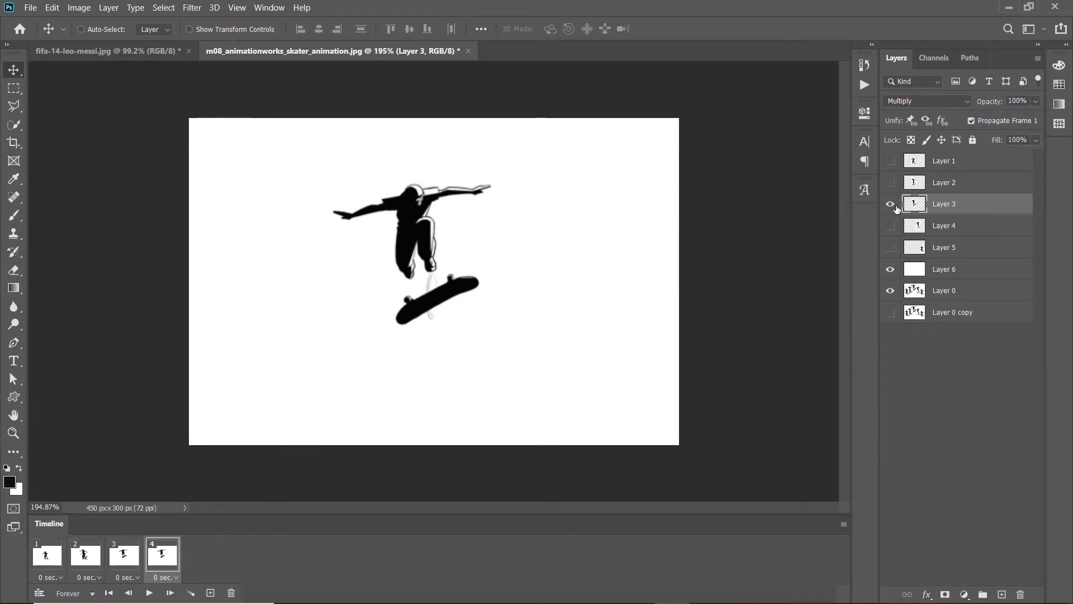
left_click(891, 226)
left_click_drag(502, 265, 462, 243)
left_click(957, 227)
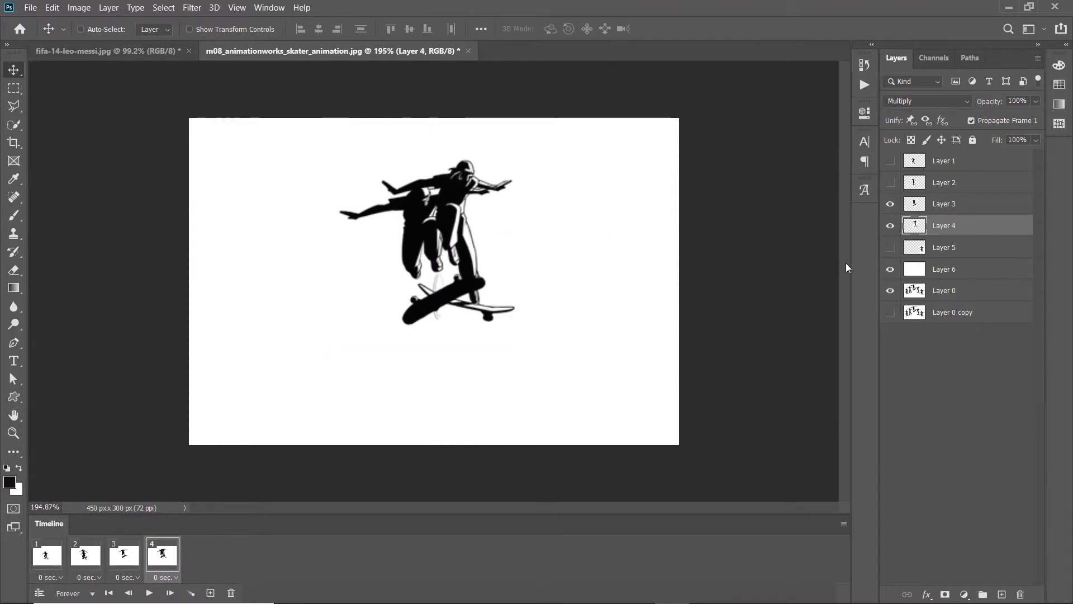
left_click(890, 204)
- Add a fifth frame showing only the Layer 5 skater, moved from the right side to just ahead of the Layer 4 skater
left_click(210, 593)
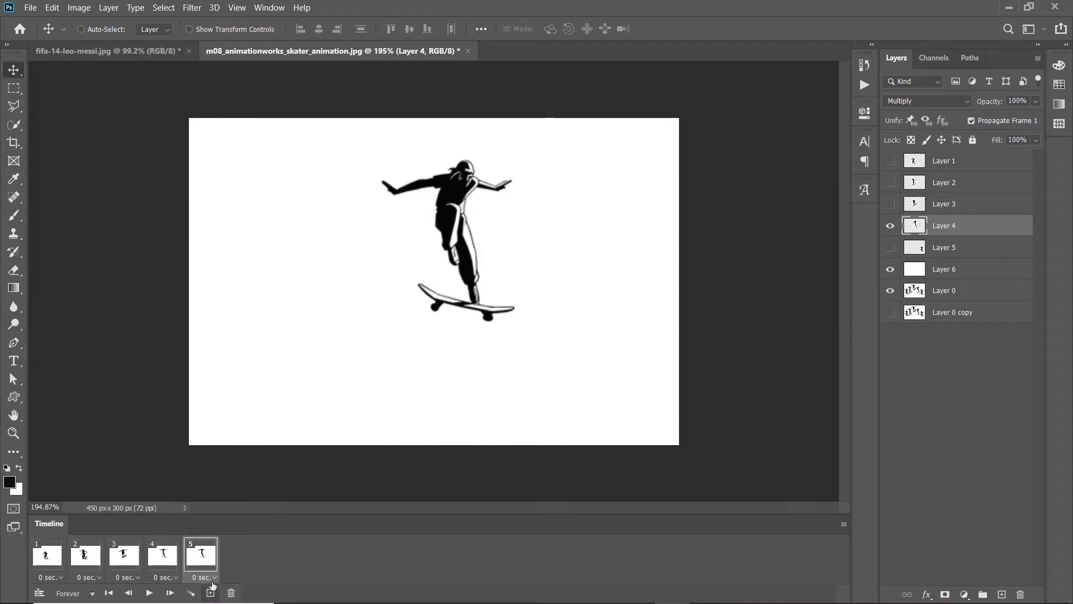
left_click(890, 248)
left_click(890, 225)
left_click(891, 225)
left_click(922, 251)
left_click_drag(630, 323, 509, 279)
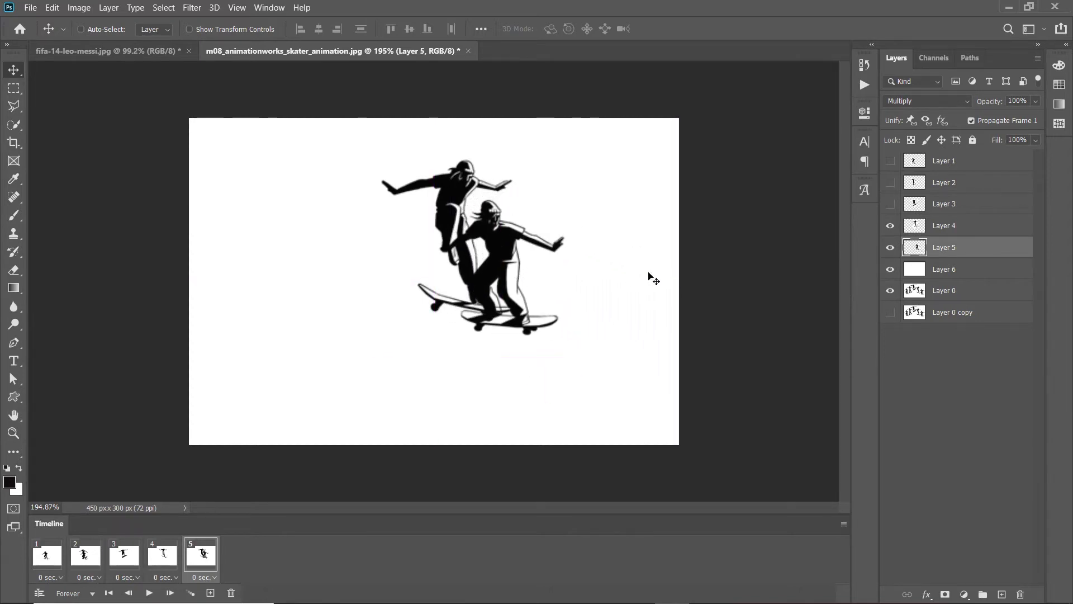
left_click(889, 226)
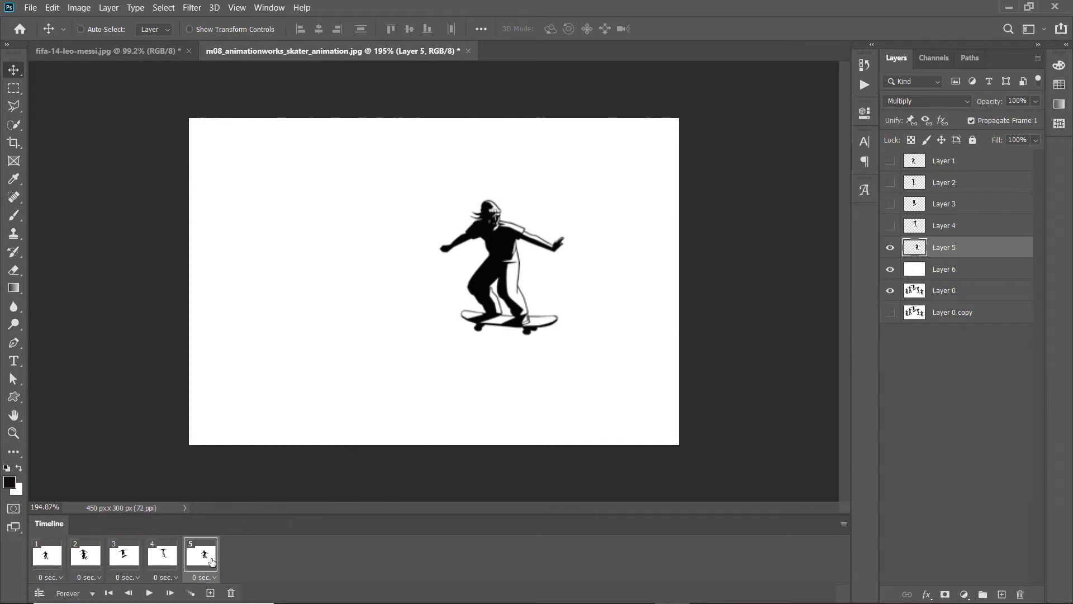
- Set the delay of all five frames to 0.2 seconds and preview the animation from frame 1
left_click(40, 577)
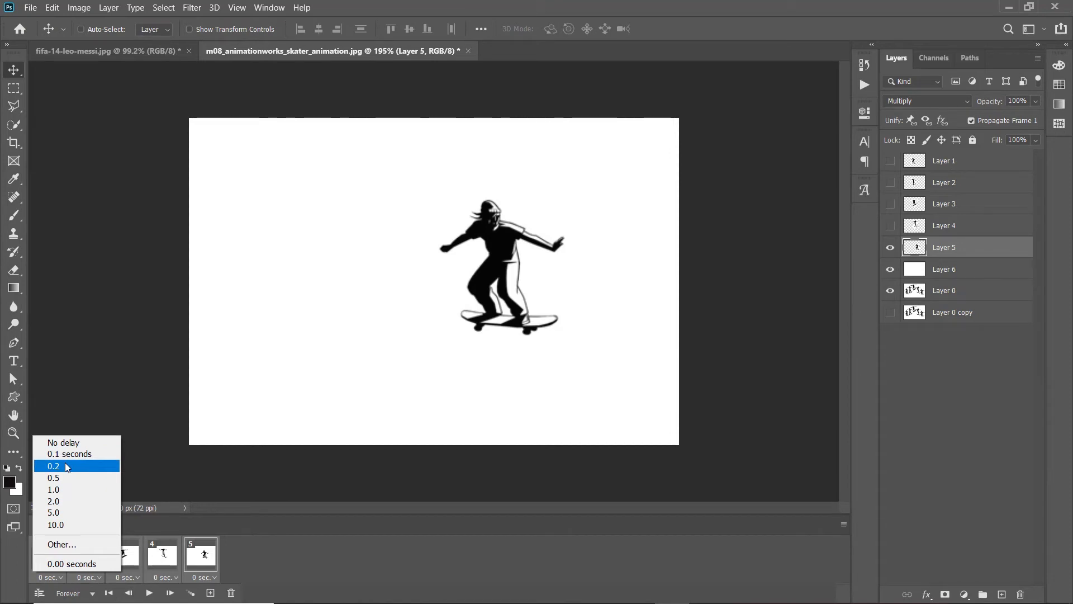
left_click(64, 464)
left_click(54, 554)
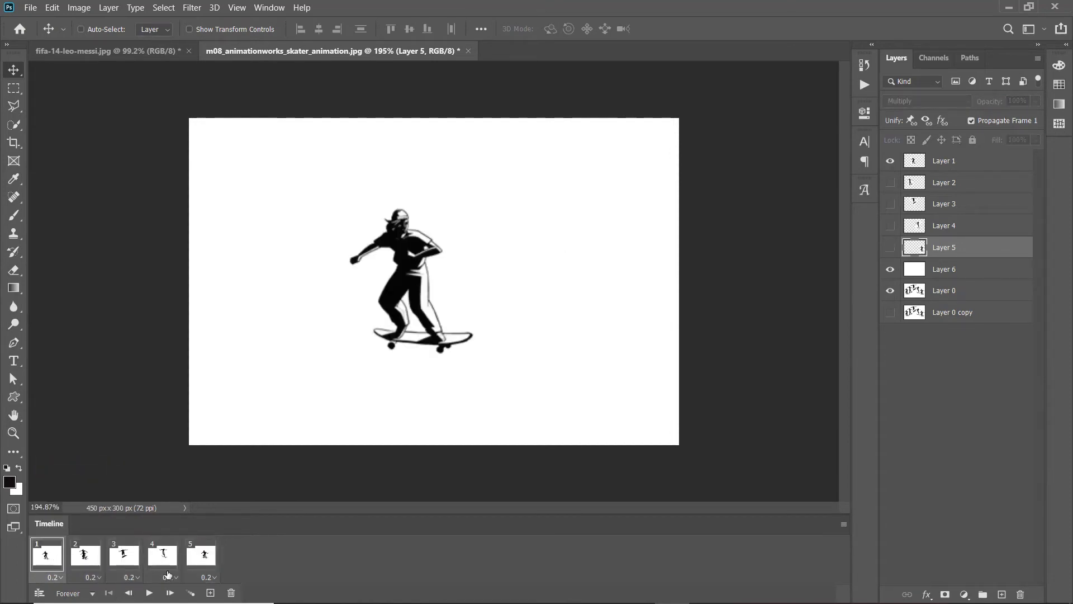
left_click(156, 591)
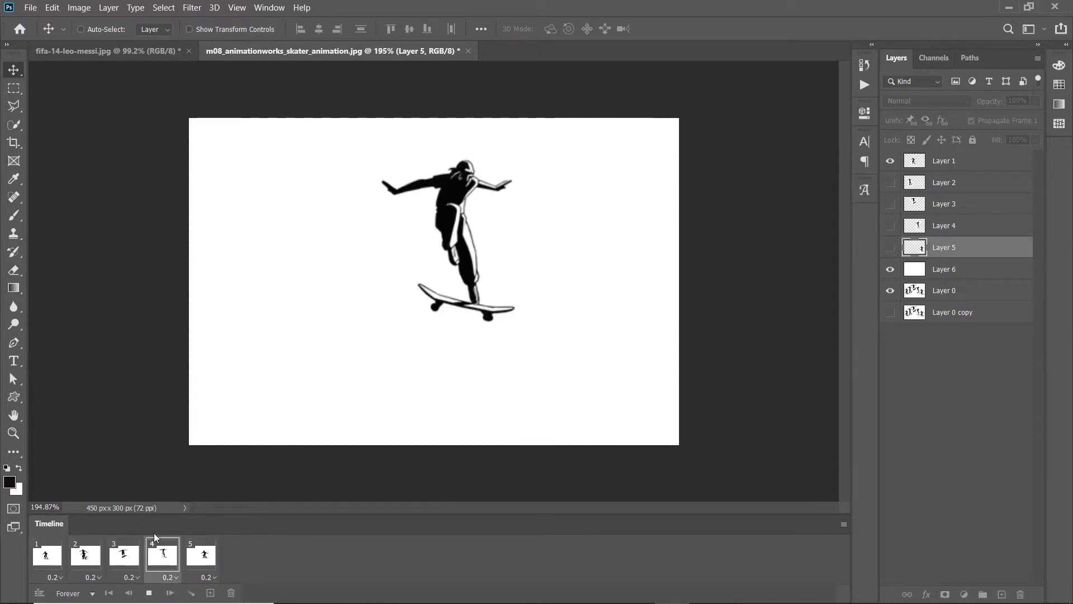
left_click(150, 593)
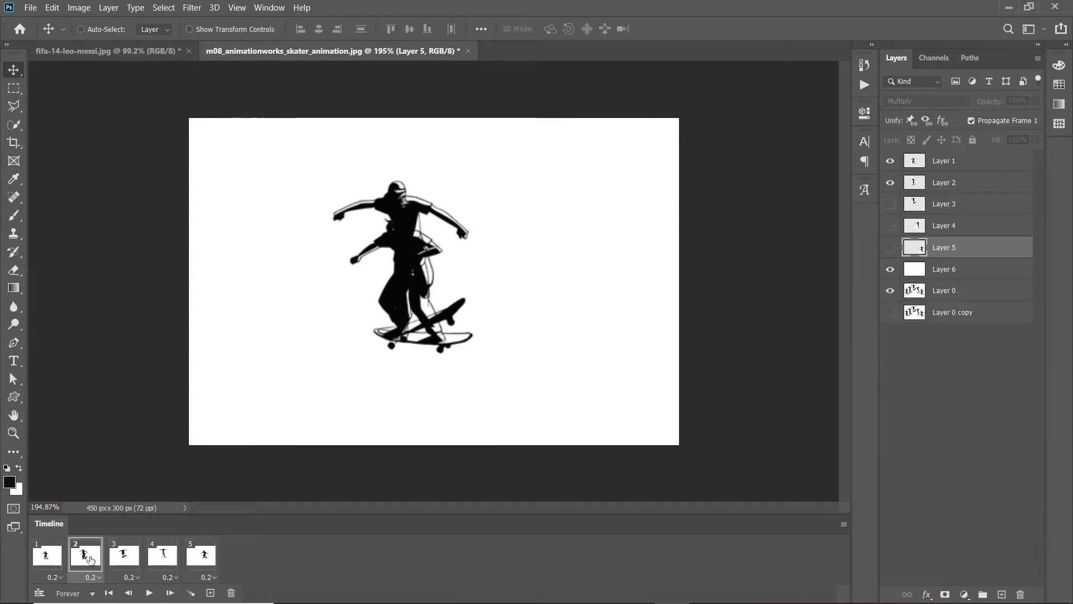
- Hide Layer 1 in frame 2 so only the Layer 2 skater shows, and replay the animation from frame 1
left_click(117, 557)
left_click(96, 559)
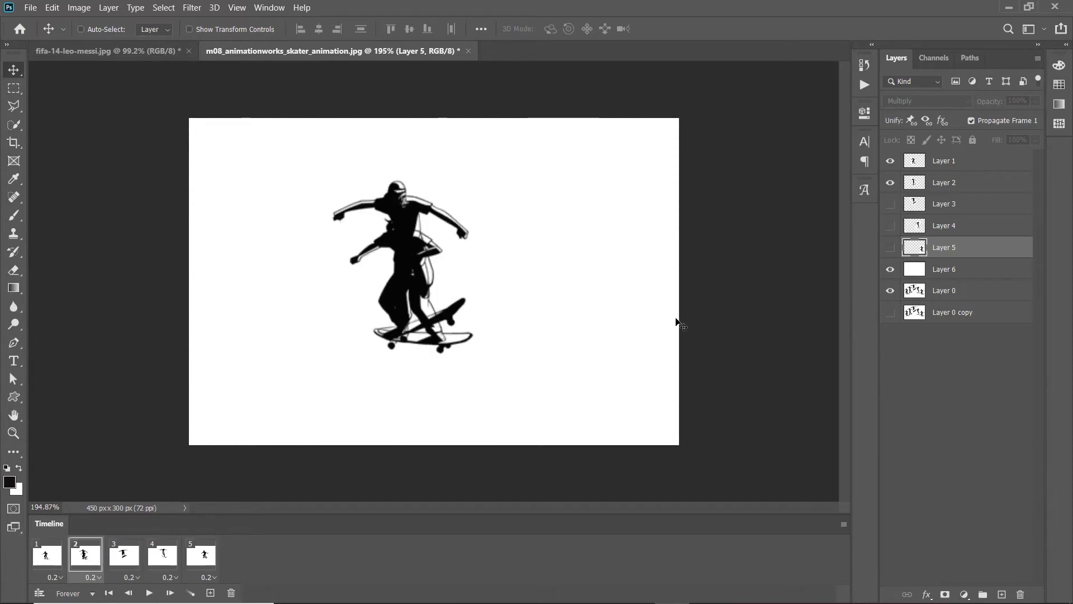
left_click(891, 162)
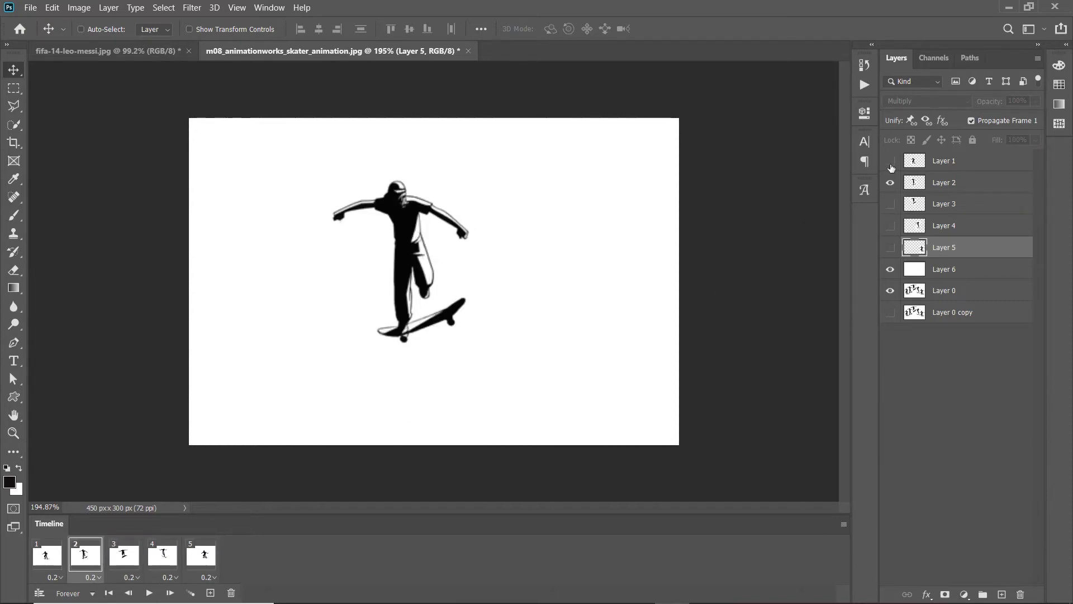
left_click(59, 559)
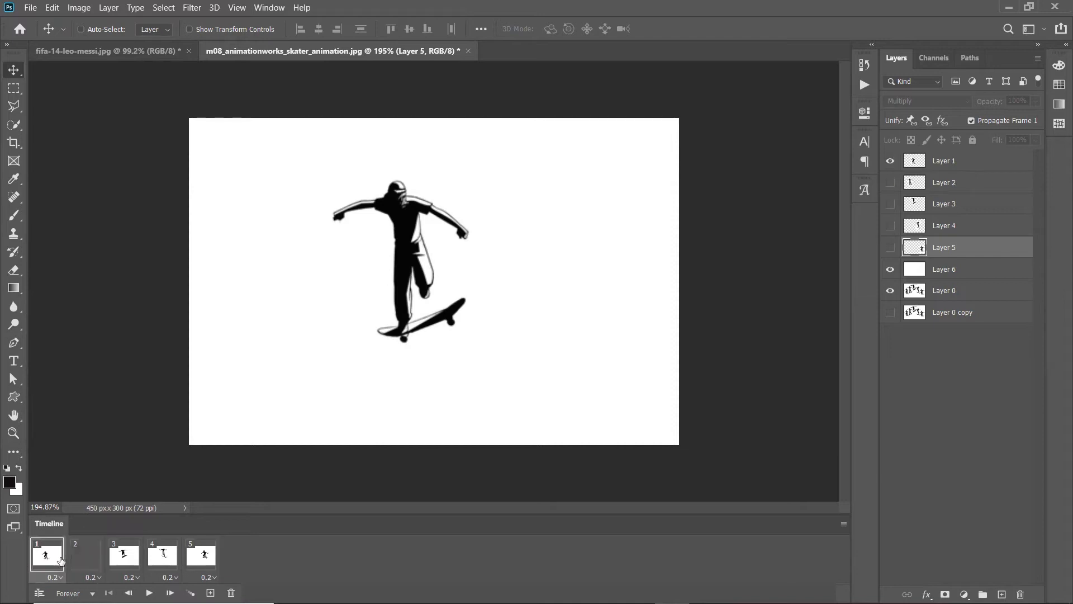
left_click(149, 593)
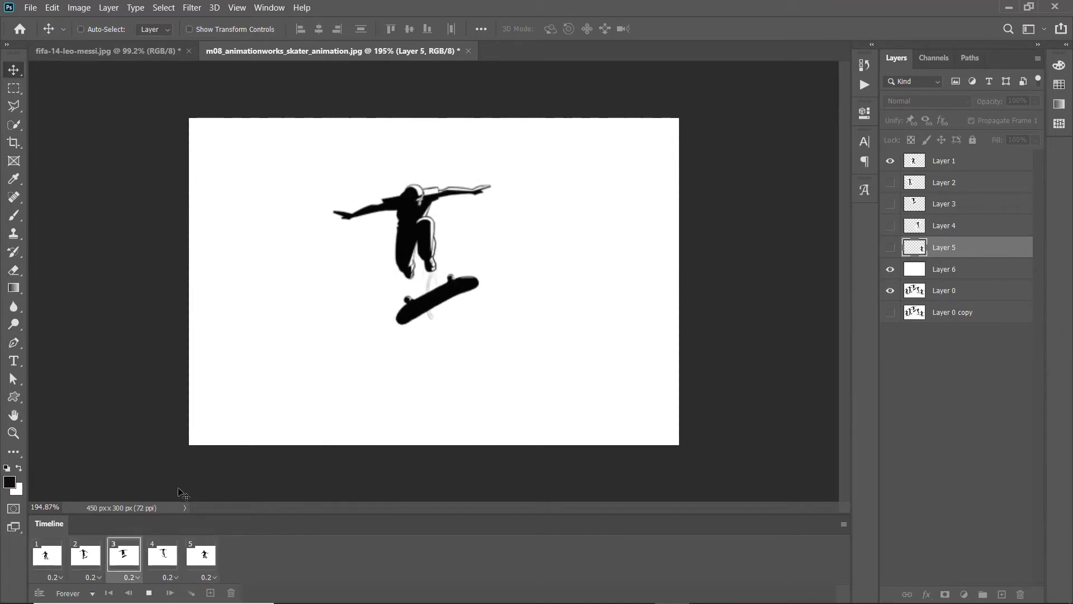
left_click(148, 594)
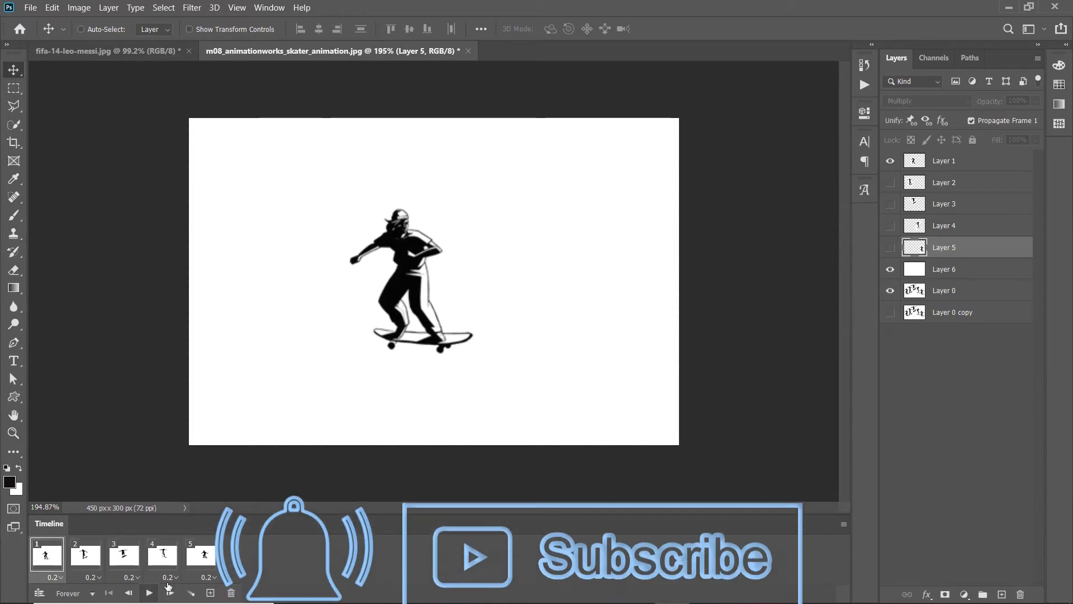
- Try a 0.5-second delay on all five frames and preview the animation from frame 1
left_click(52, 577)
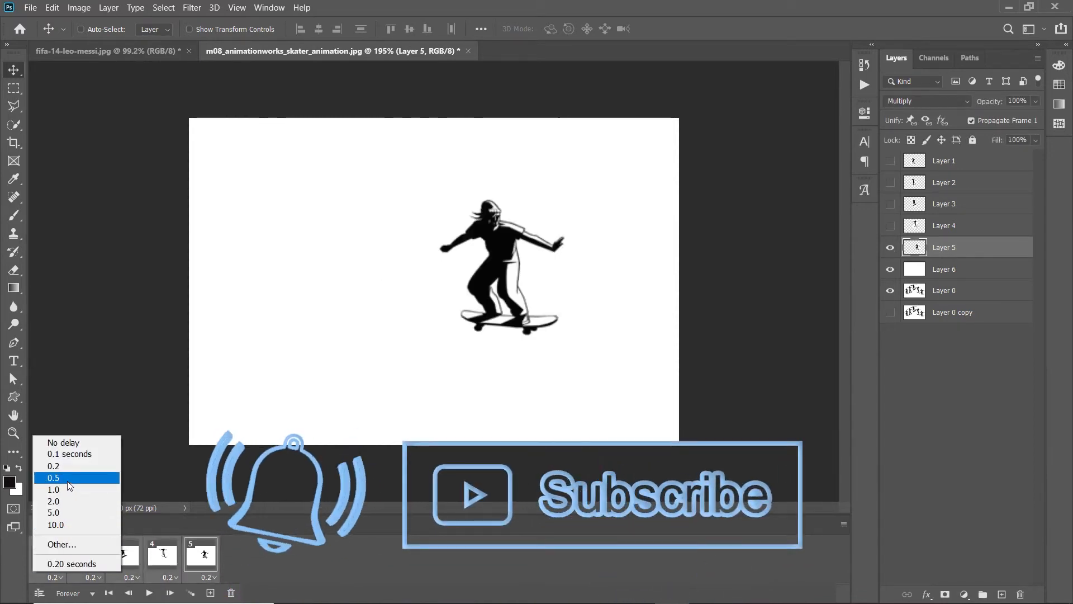
left_click(54, 477)
left_click(46, 556)
left_click(148, 592)
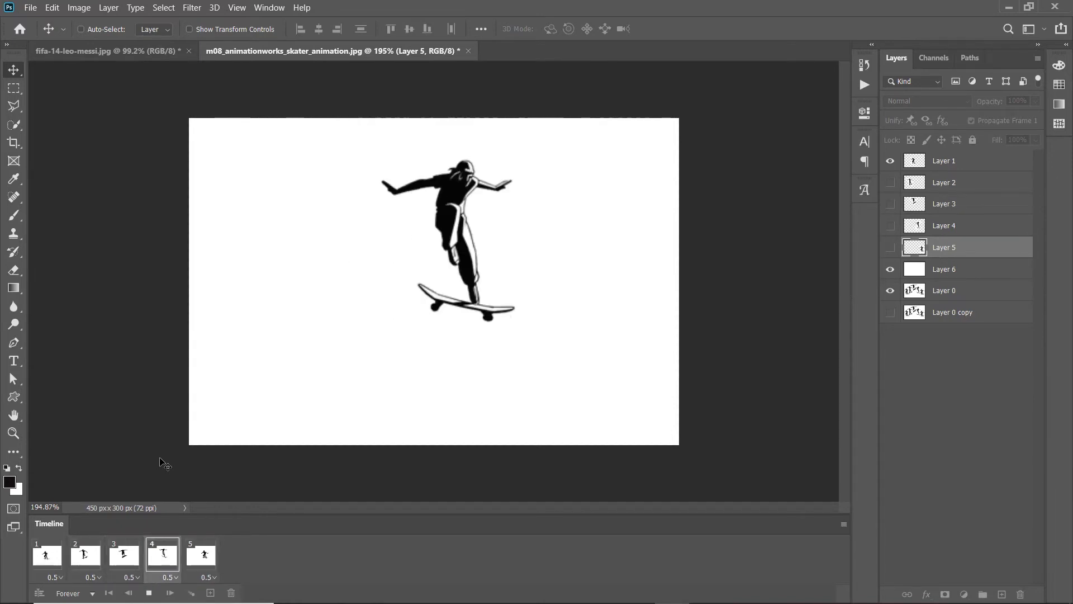
key("space")
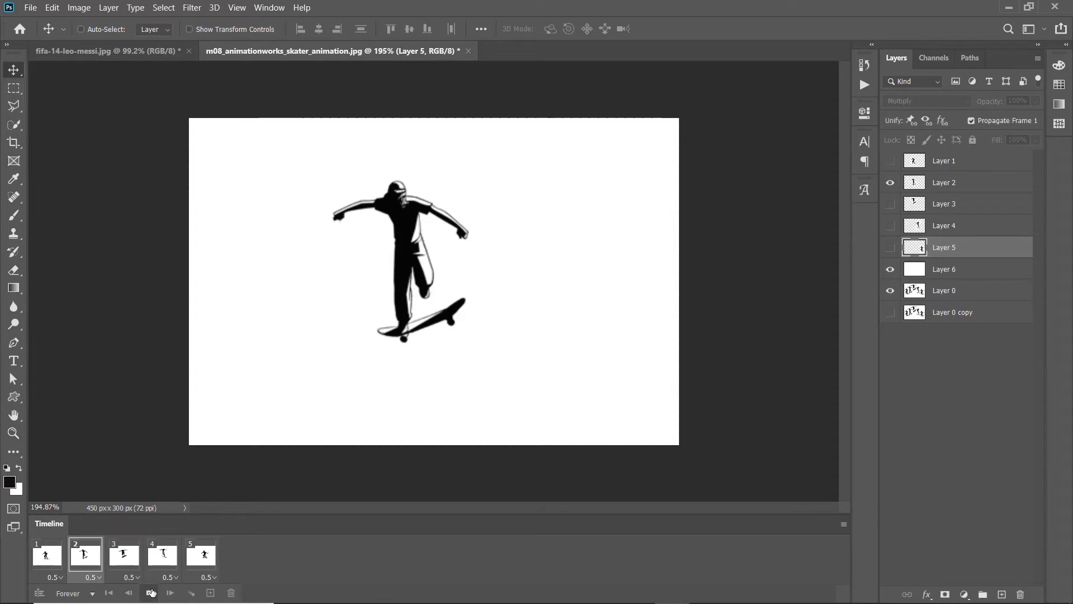
- Set the delay of all five selected frames back to 0.2 seconds and preview the animation
left_click(203, 559)
left_click(50, 556, "shift")
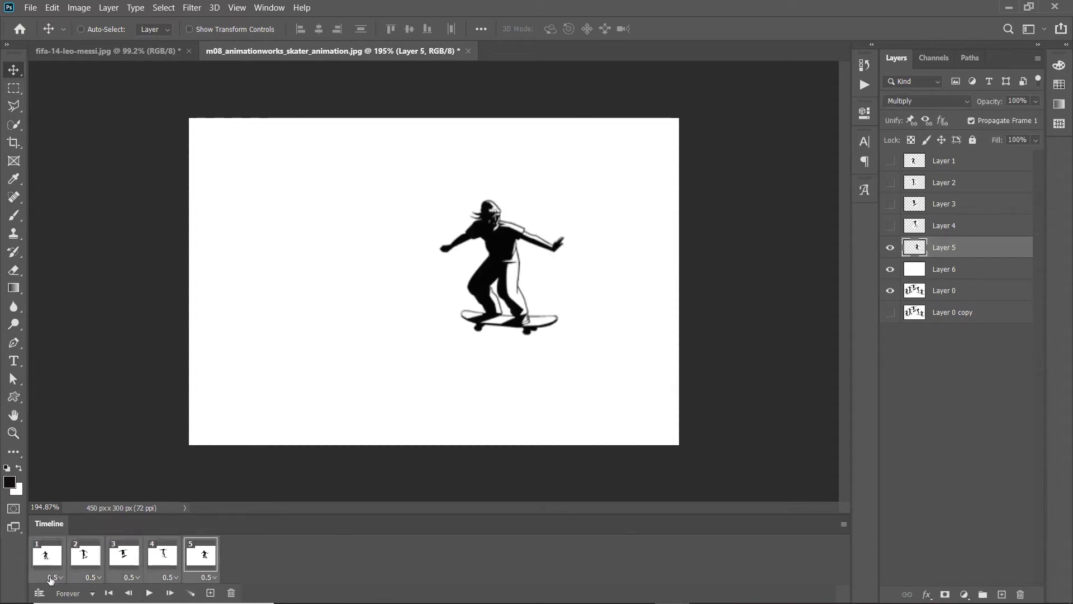
left_click(53, 577)
left_click(56, 465)
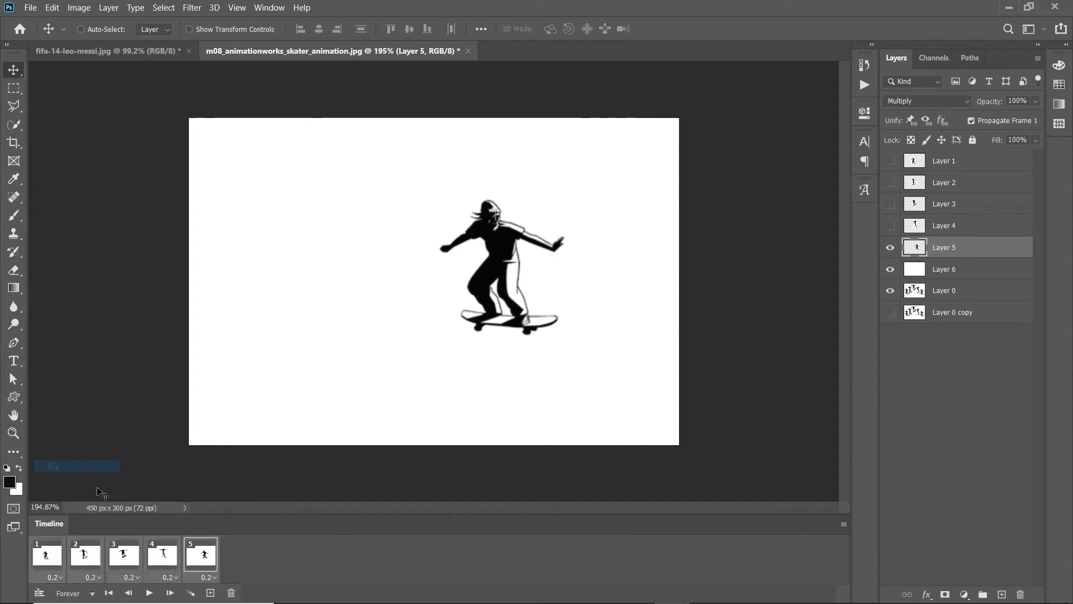
left_click(149, 592)
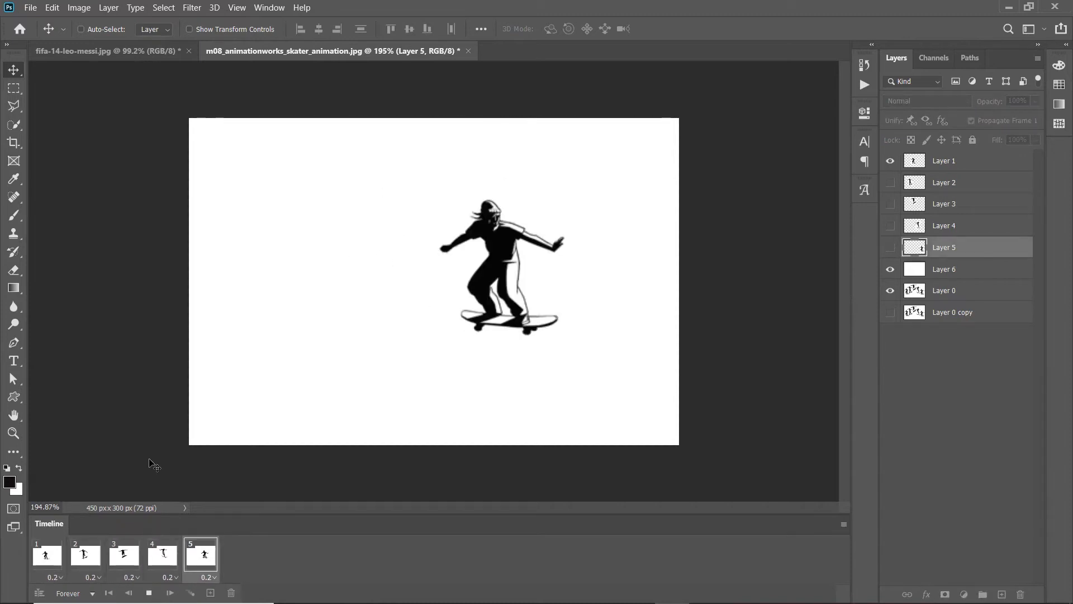
left_click(148, 593)
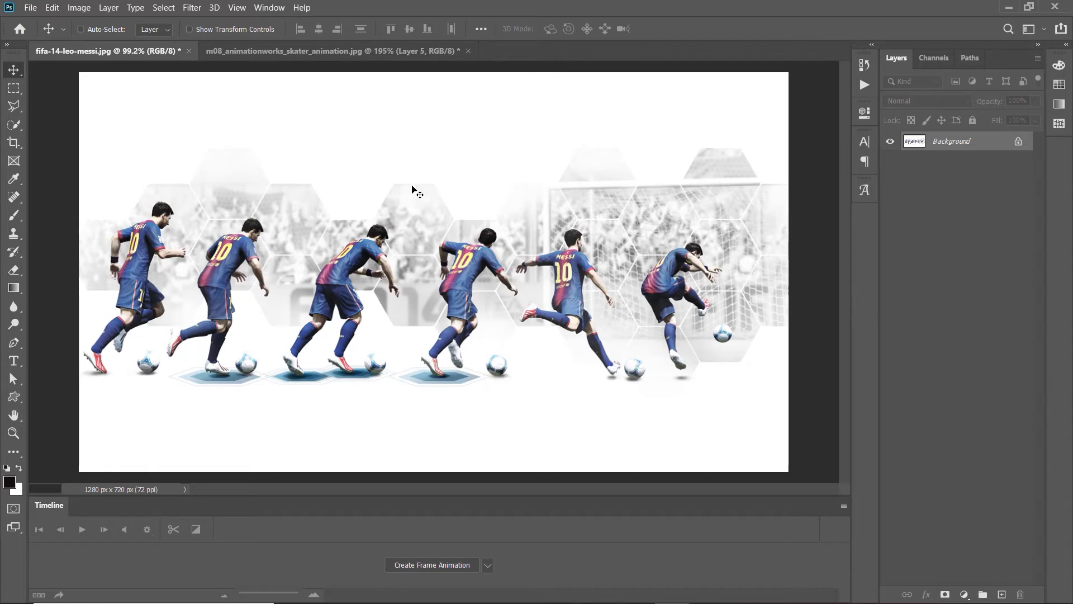
- In fifa-14-leo-messi.jpg, unlock the Background layer and place a hidden duplicate beneath it, keeping the original selected
scroll(482, 243, "down", 2)
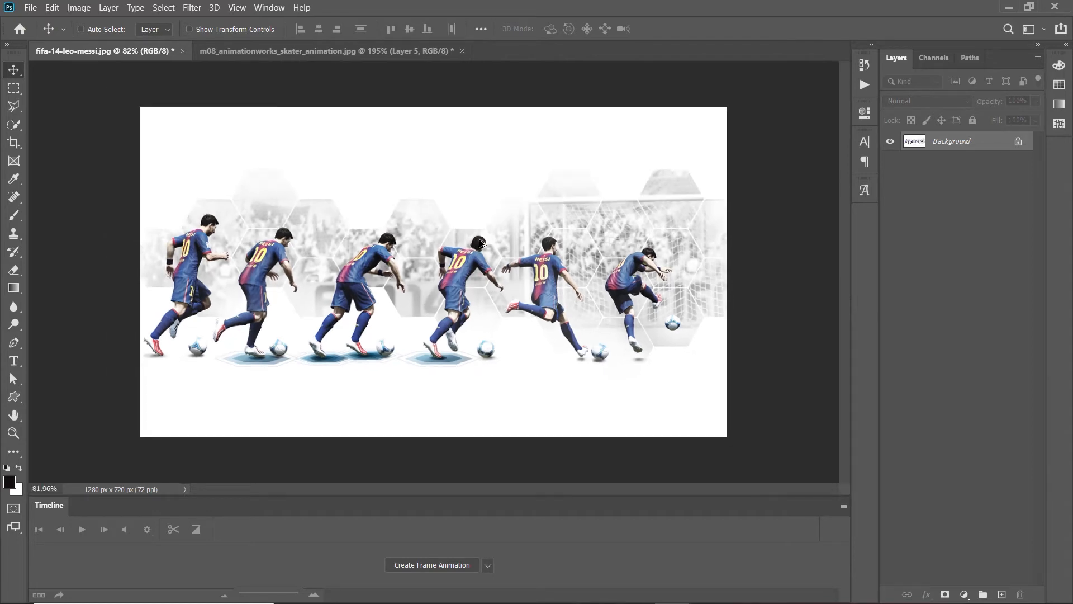
left_click(1017, 142)
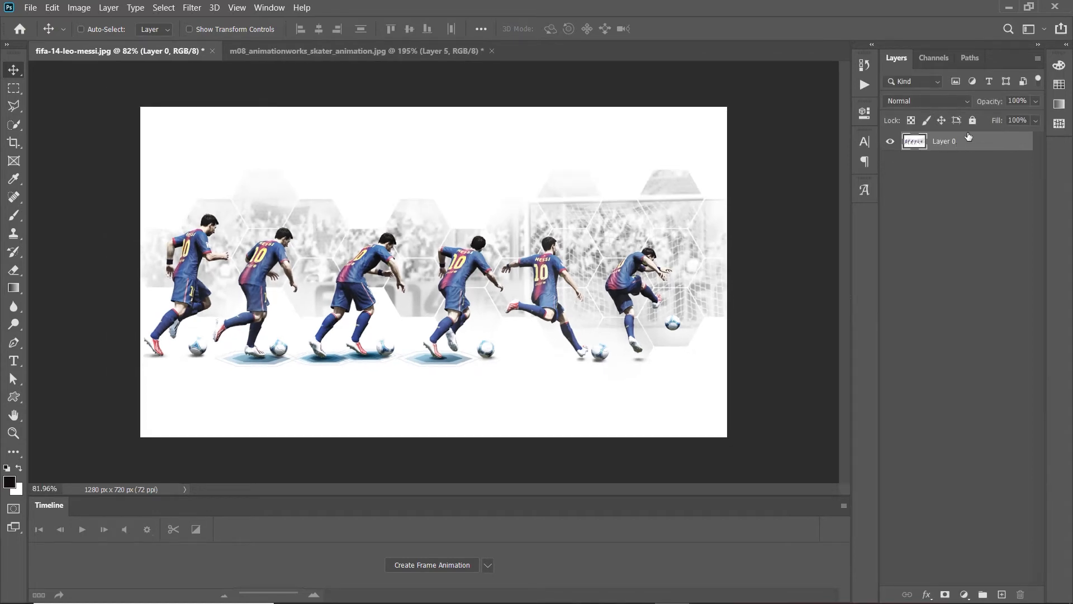
left_click_drag(963, 147, 954, 181)
left_click(890, 161)
left_click(945, 148)
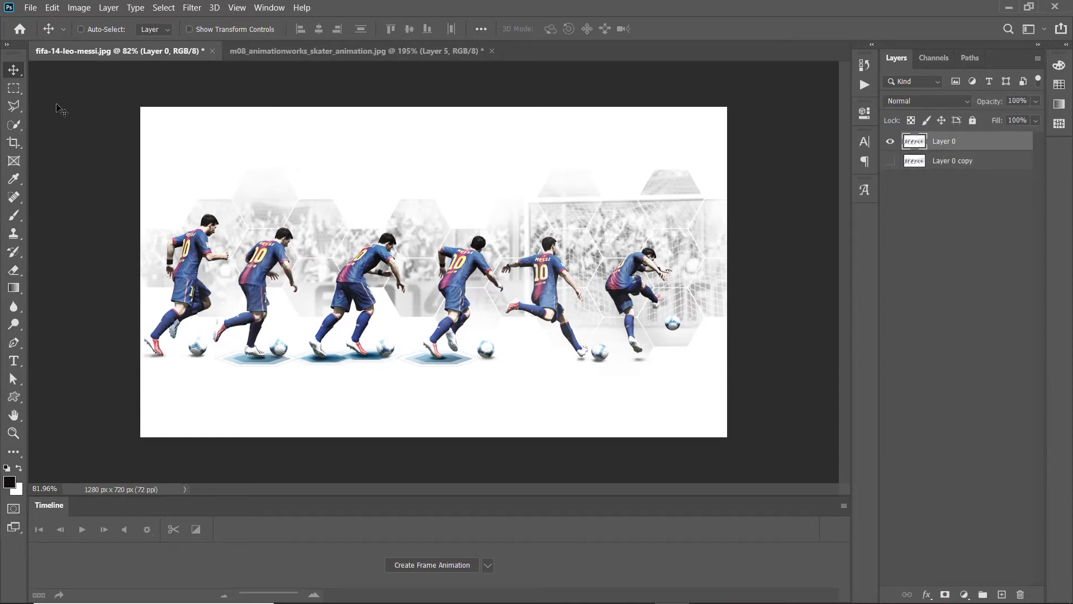
- Make a full-height rectangular selection around the leftmost footballer and his ball
scroll(178, 238, "up", 1)
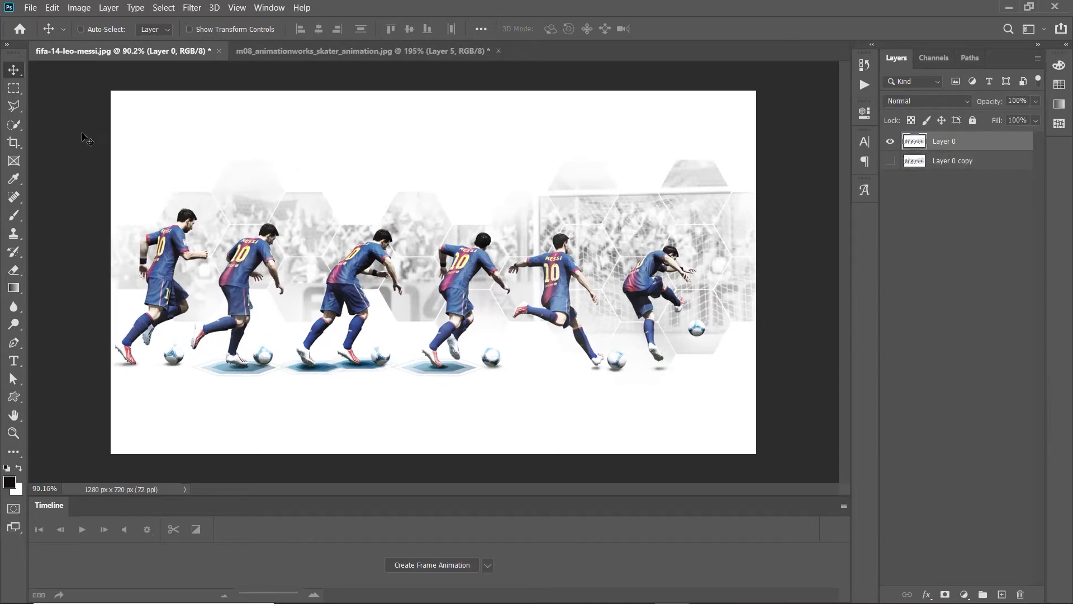
left_click(14, 91)
left_click_drag(107, 91, 211, 455)
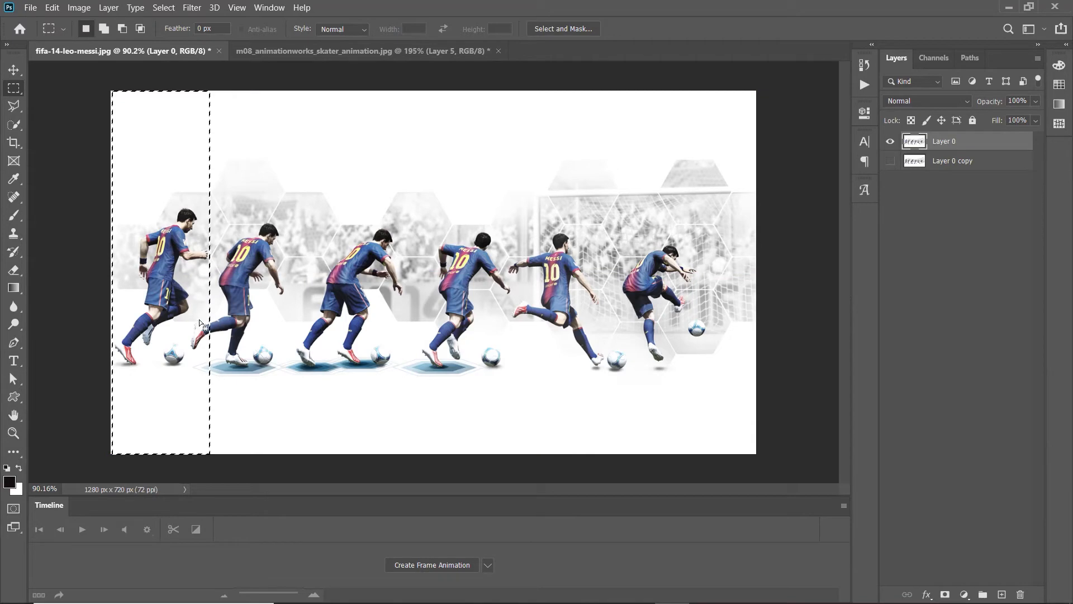
- Subtract the second footballer's rear foot from the selection with the Polygonal Lasso, and copy the selected first pose to a new layer
scroll(201, 330, "up", 4)
left_click(19, 106)
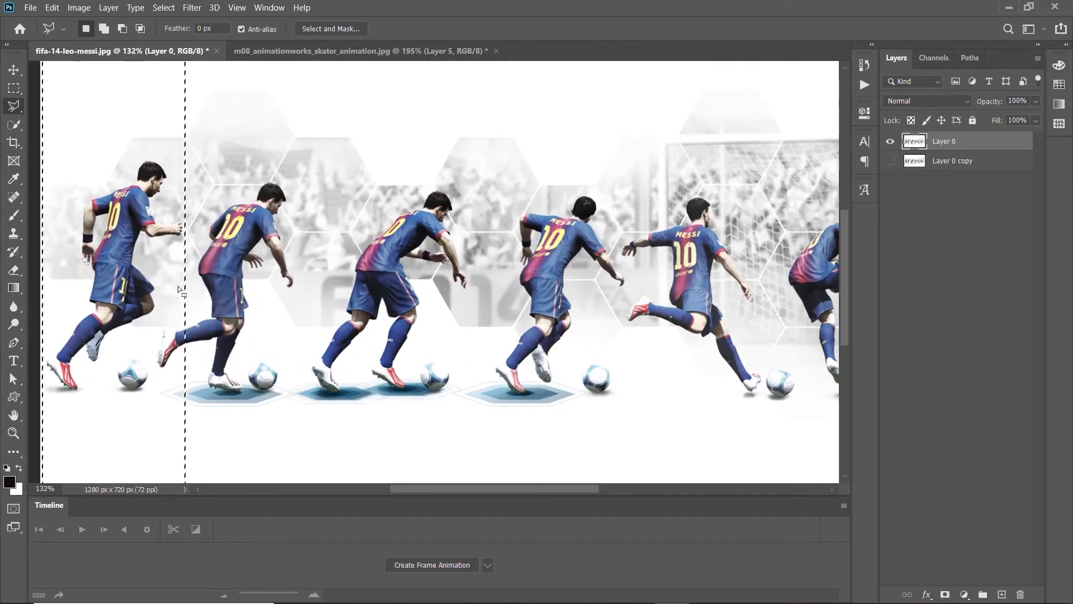
left_click(187, 325)
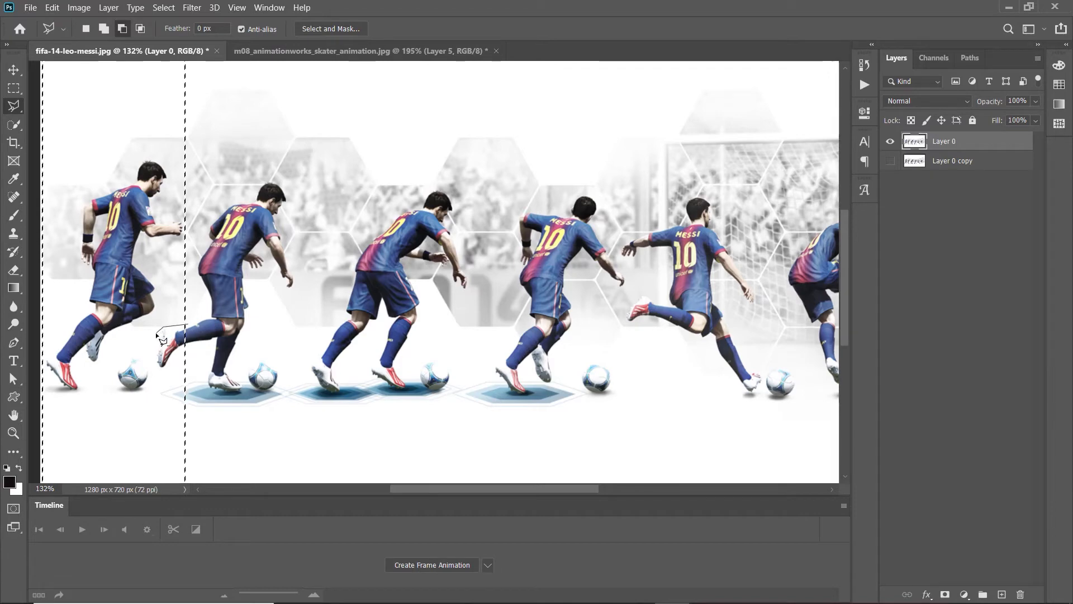
left_click(157, 333)
left_click(155, 368)
double_click(196, 380)
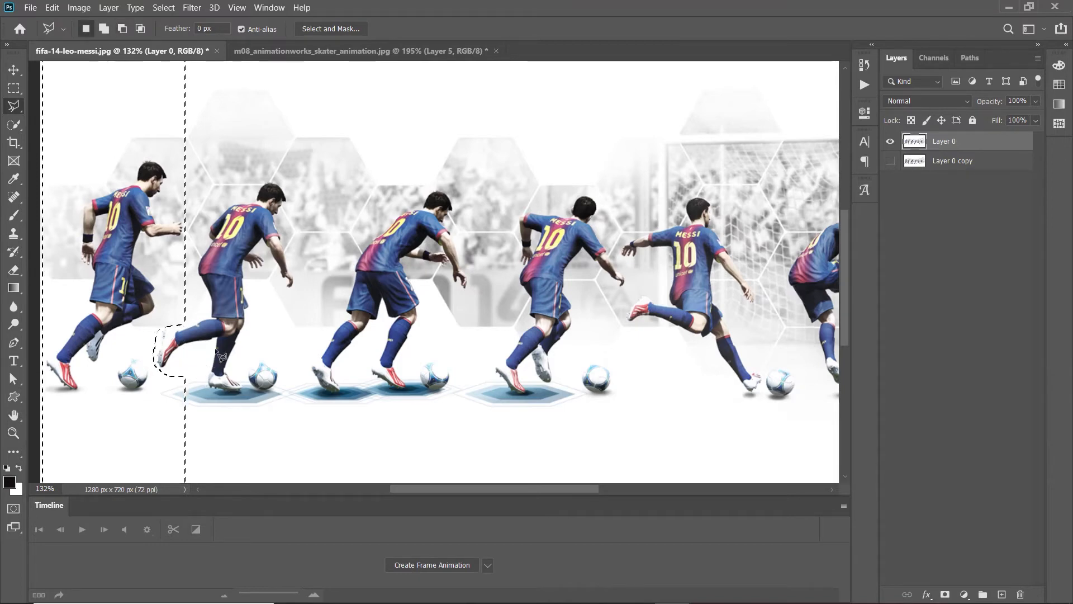
key("ctrl+j")
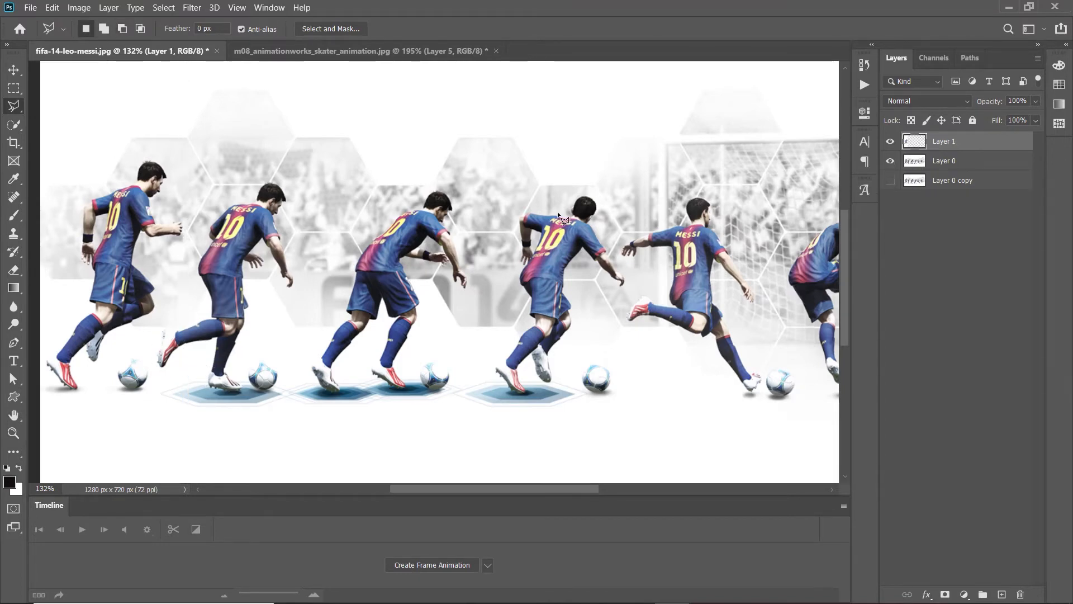
left_click(943, 162)
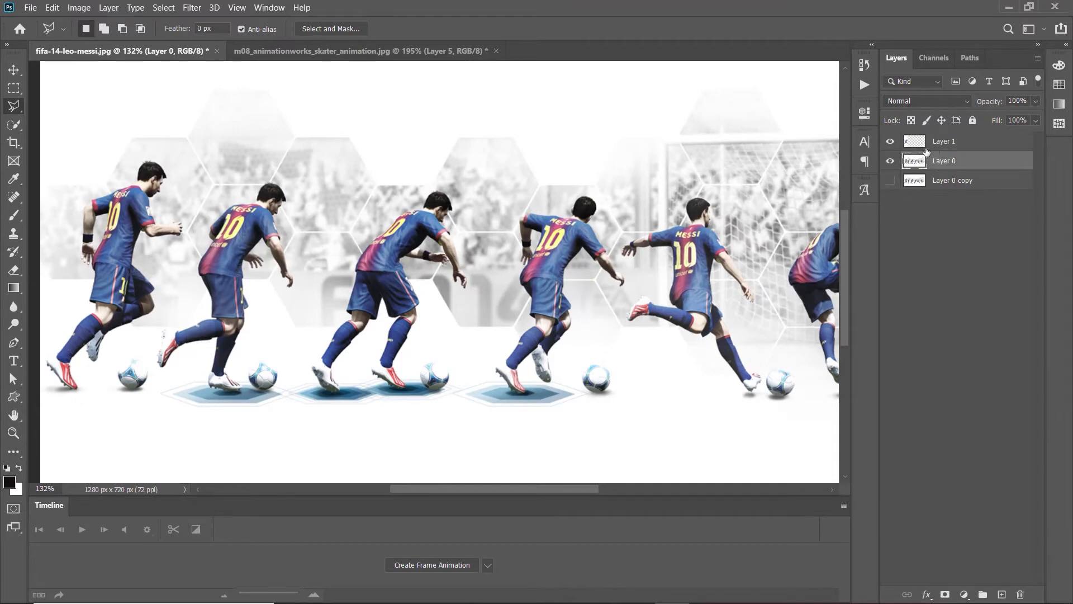
- Undo the copy of the first footballer, cut the restored selection to a new layer instead, and hide that layer
key("ctrl+z")
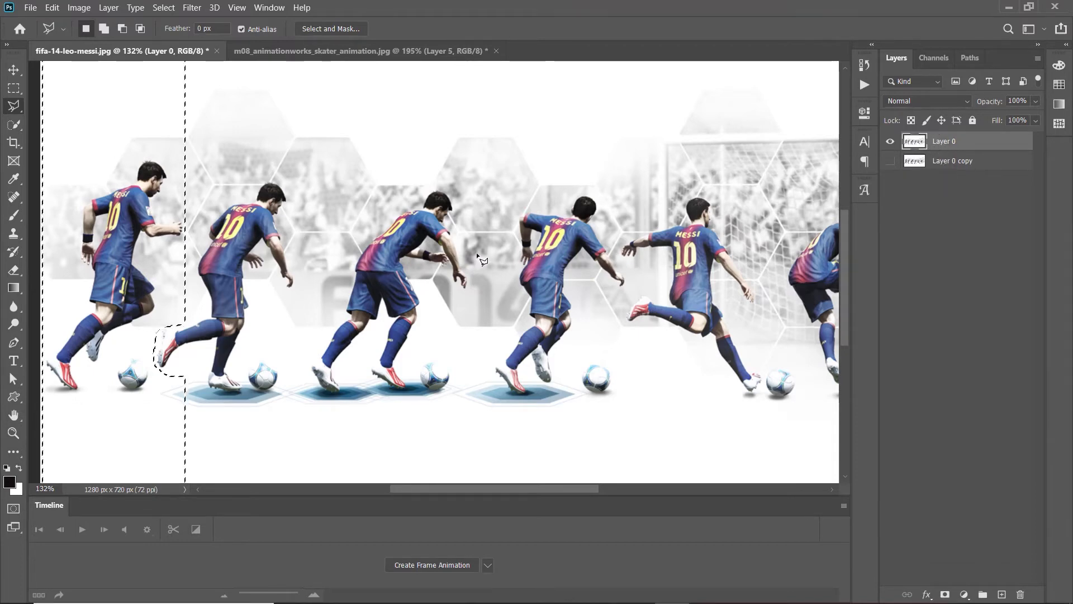
scroll(477, 255, "down", 5)
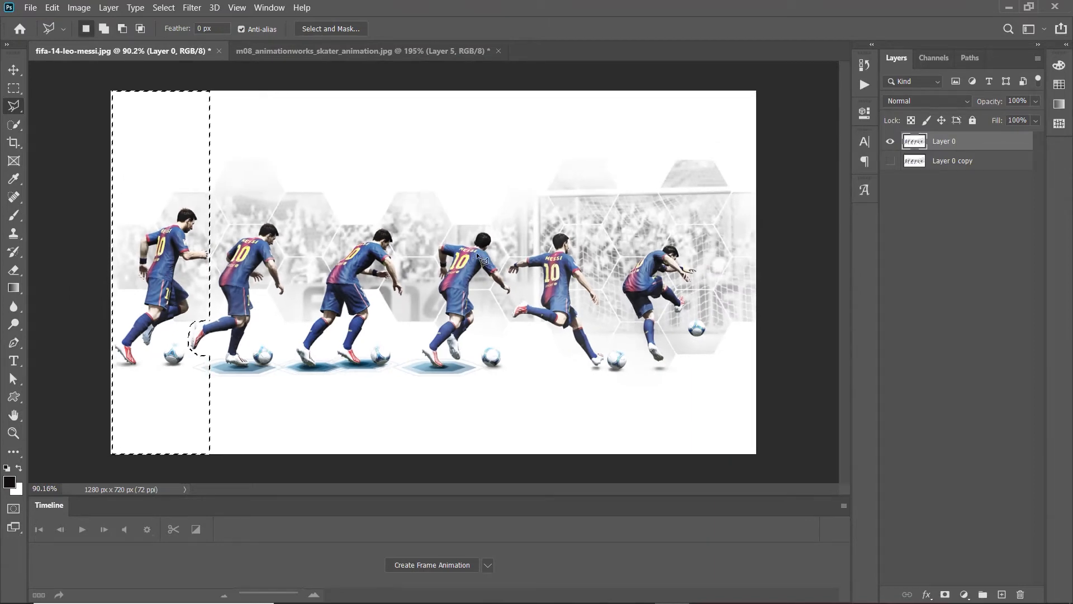
key("ctrl+j")
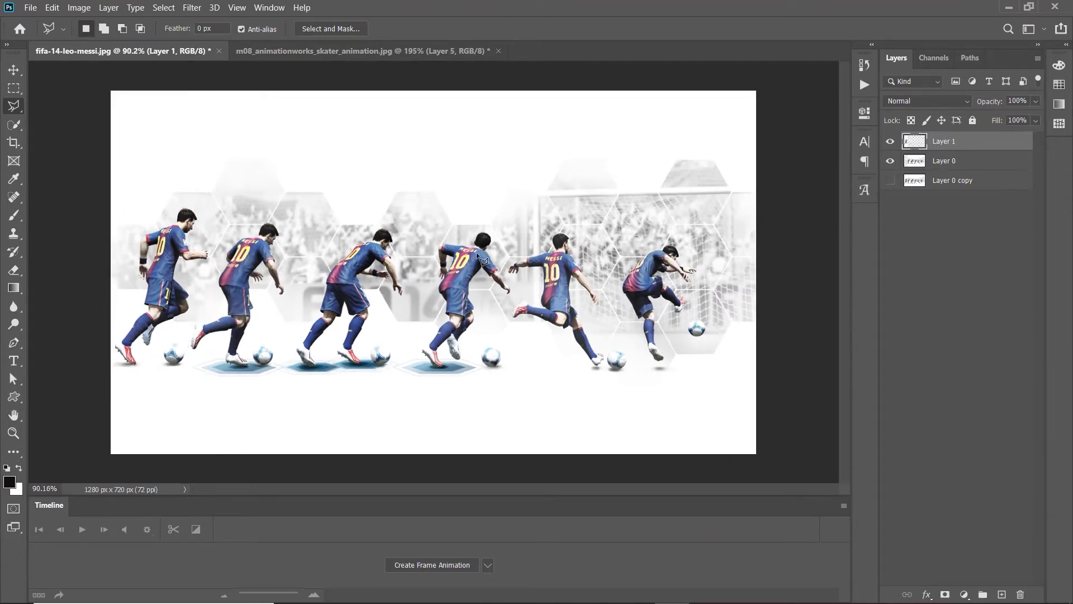
left_click(891, 143)
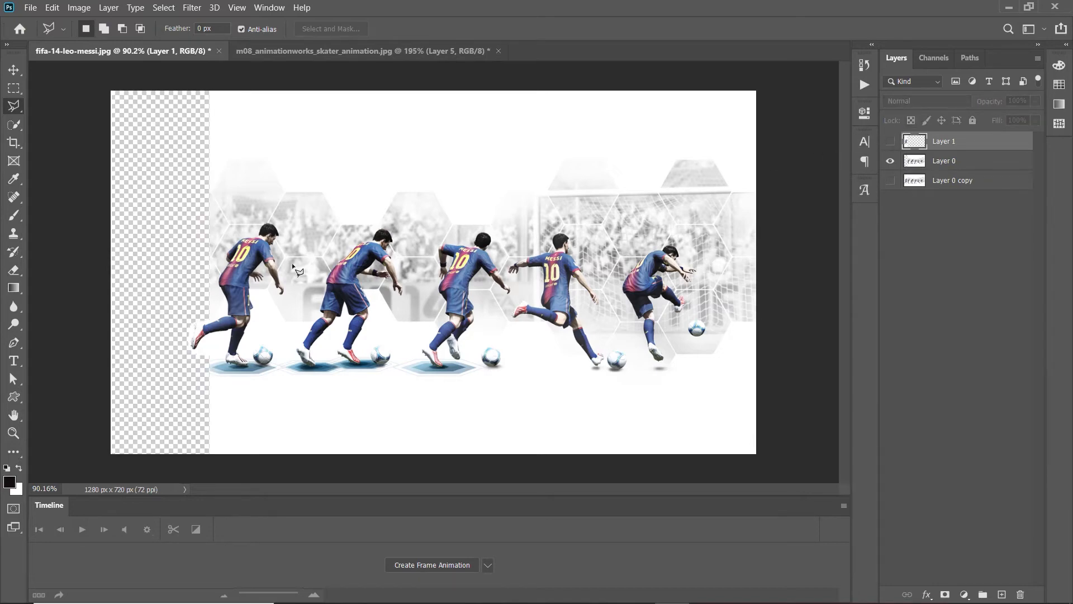
- Select the second footballer and his ball with a full-height rectangle, cut them from Layer 0 to a new layer, and hide it
left_click(15, 89)
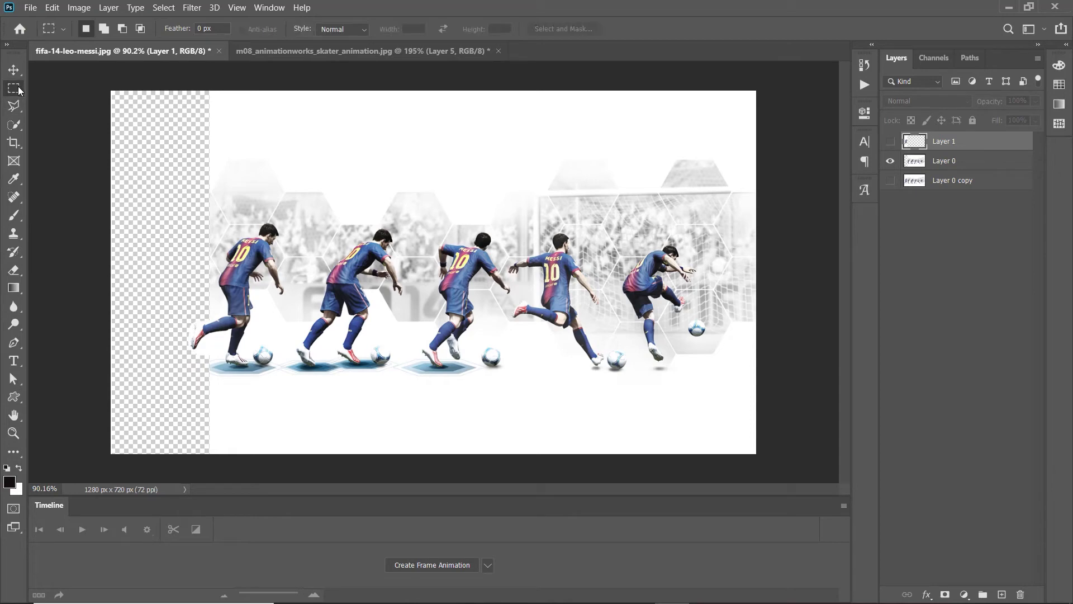
mouse_move(208, 91)
left_mouse_down()
mouse_move(287, 365)
mouse_move(296, 456)
mouse_move(182, 215)
mouse_move(158, 105)
mouse_move(187, 86)
left_mouse_up()
left_click(976, 163)
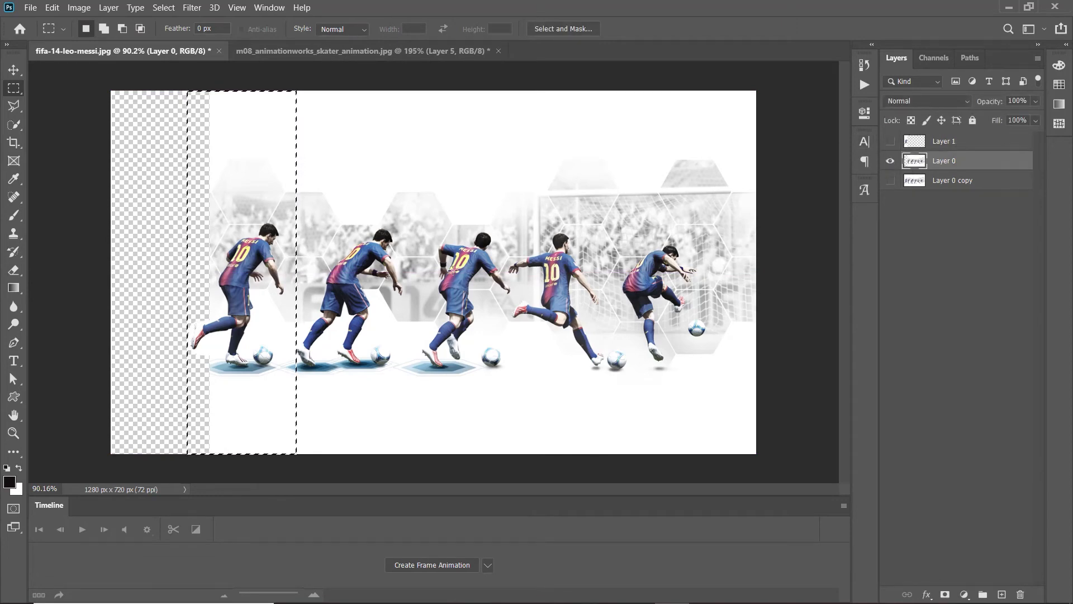
key("ctrl+j")
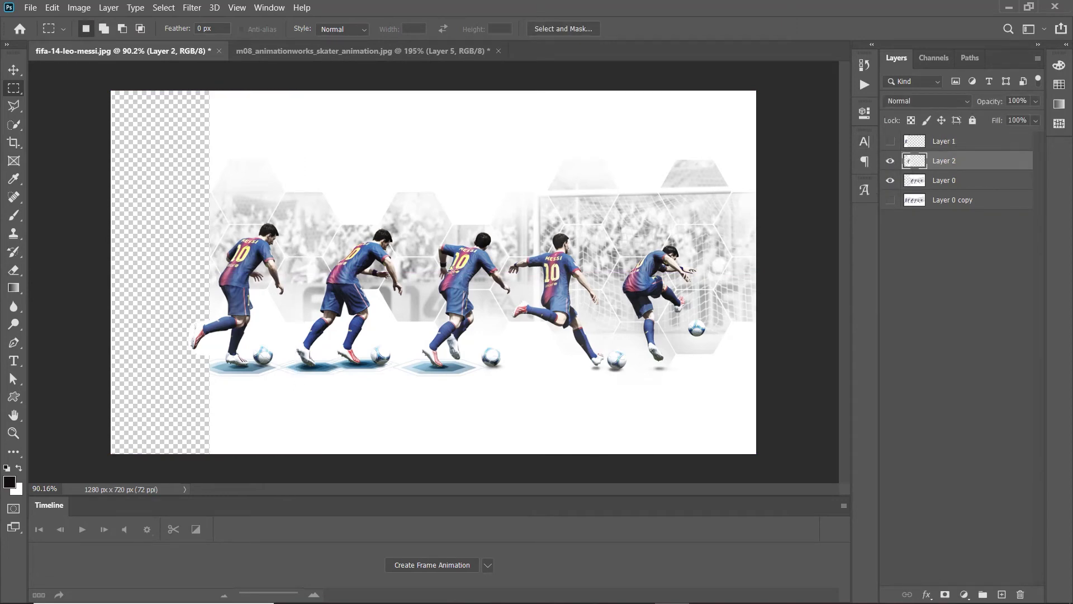
left_click(891, 161)
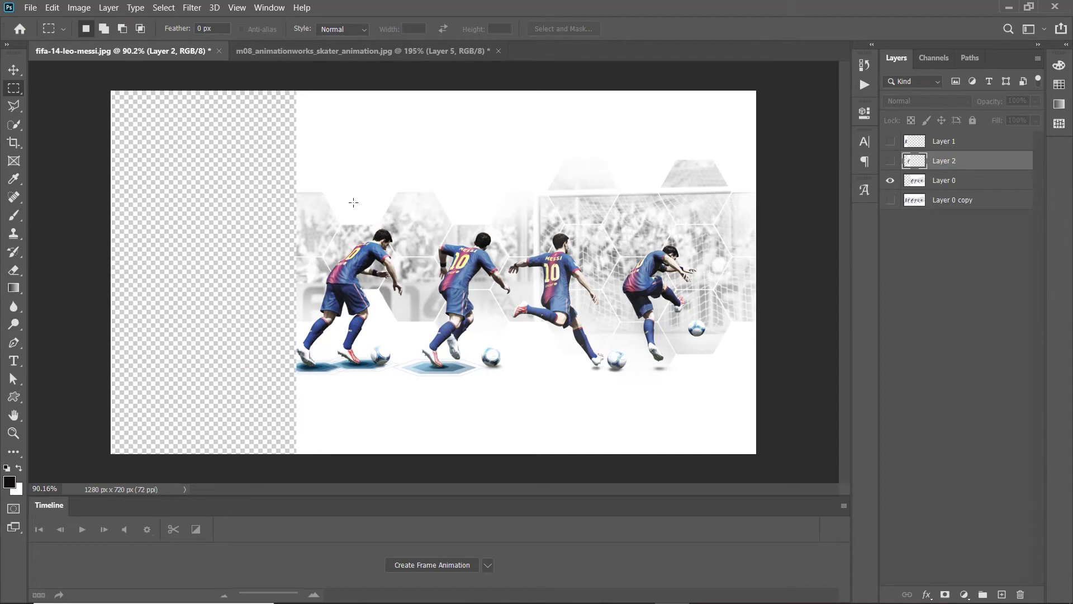
- Select the third footballer and his ball with a full-height rectangle, cut them from Layer 0 to a new layer, and hide it
scroll(354, 203, "up", 1)
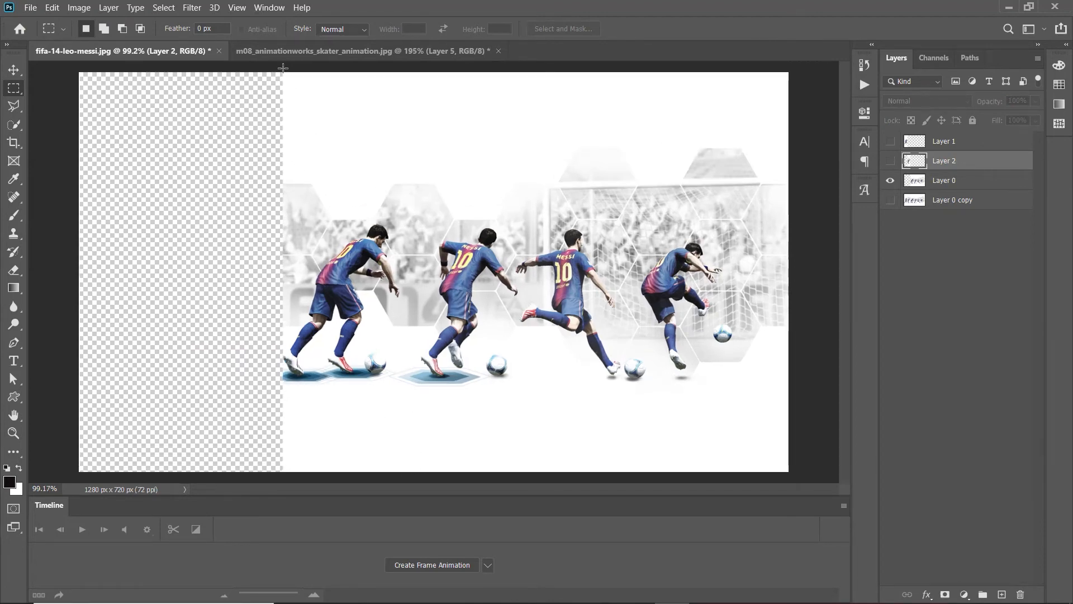
left_click_drag(282, 68, 416, 475)
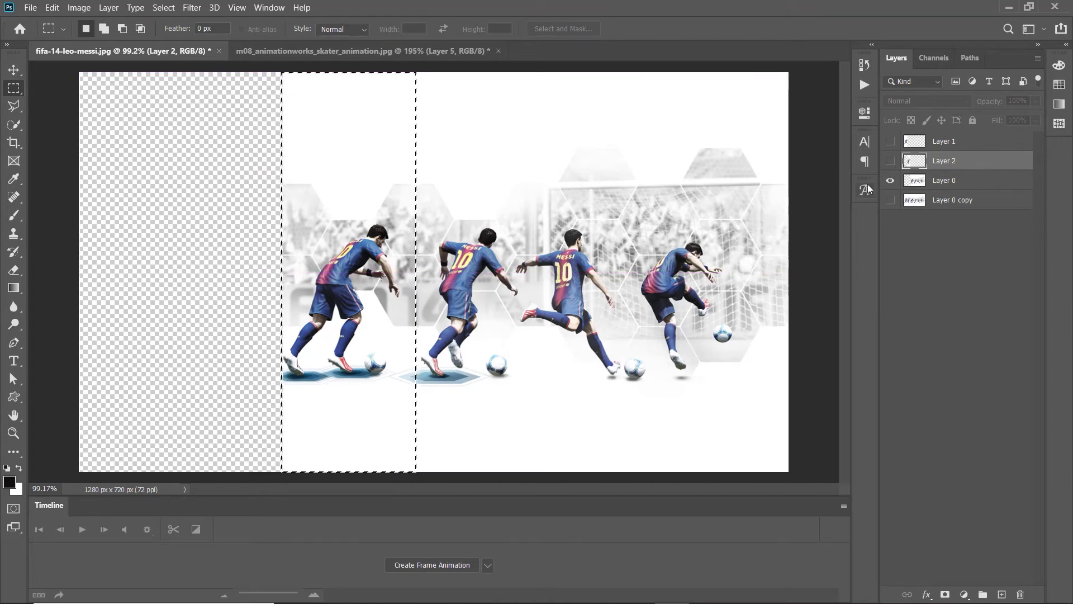
left_click(944, 185)
key("ctrl+shift+j")
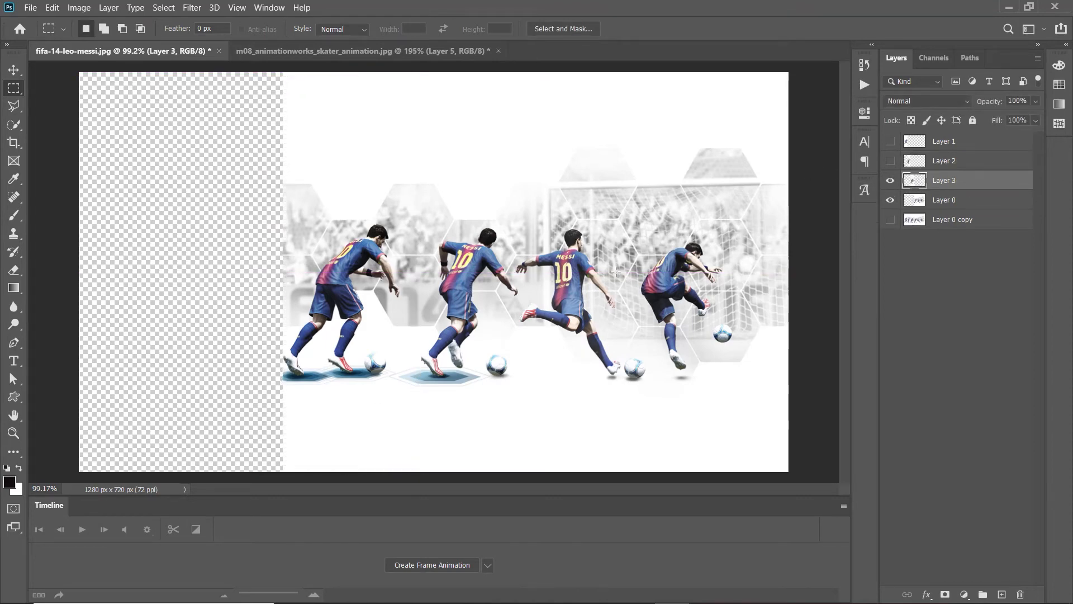
left_click(891, 180)
- On Layer 0, make a full-height rectangular selection around the fourth footballer and subtract the fifth footballer's hand with the Polygonal Lasso
left_click(925, 201)
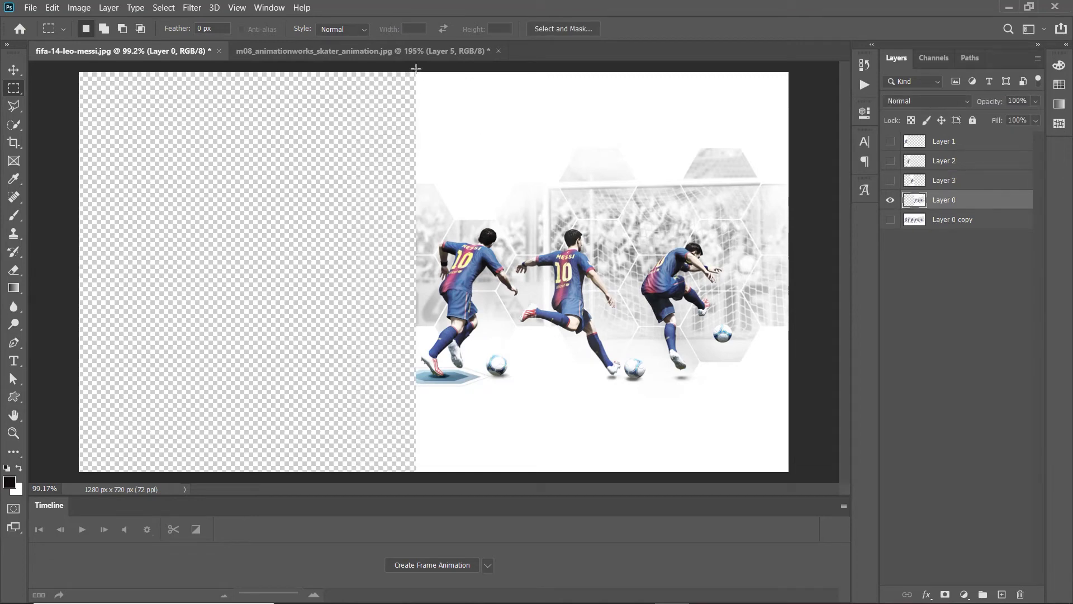
left_click_drag(416, 68, 518, 479)
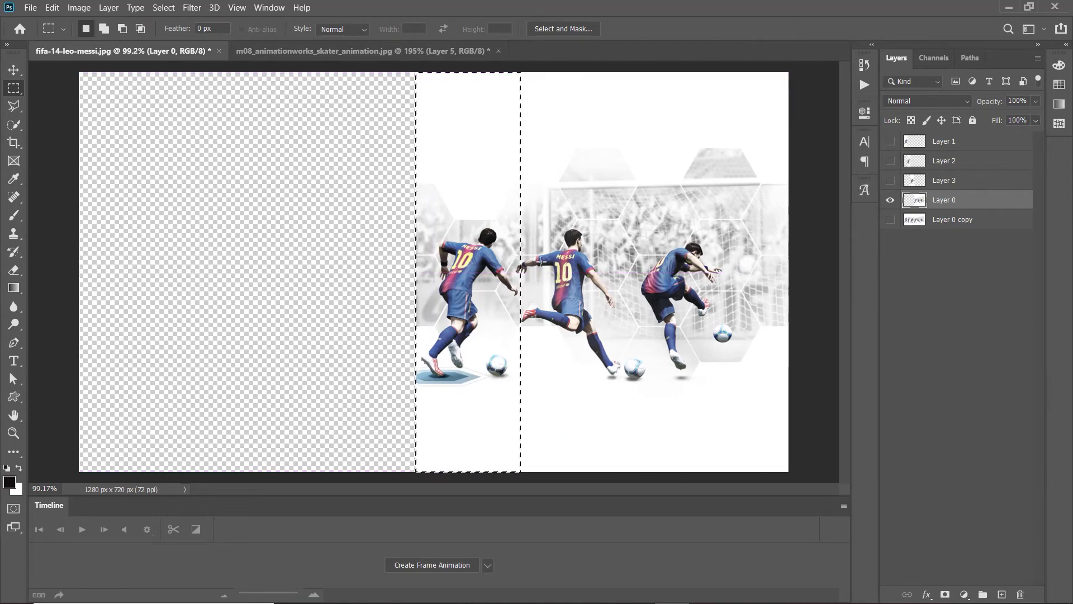
scroll(541, 260, "up", 2)
scroll(541, 260, "up", 3)
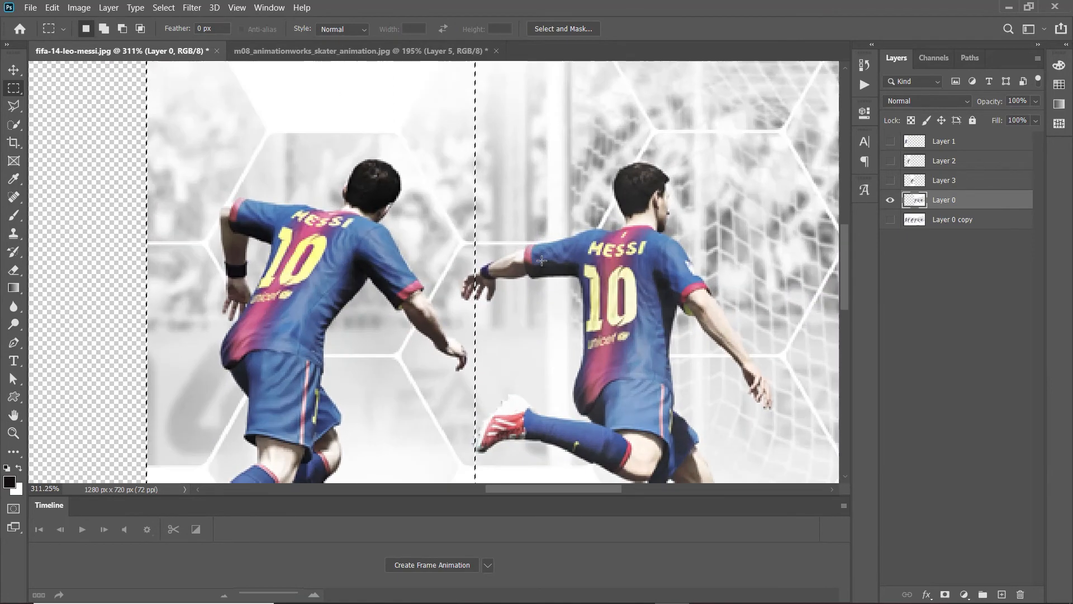
left_click(16, 106)
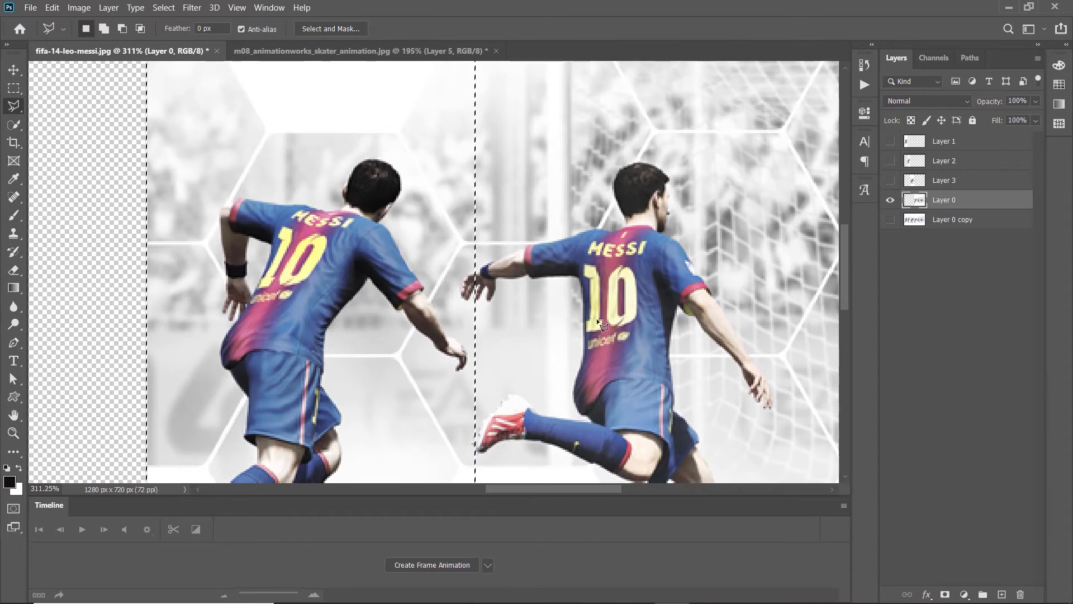
key("alt")
left_click(483, 261)
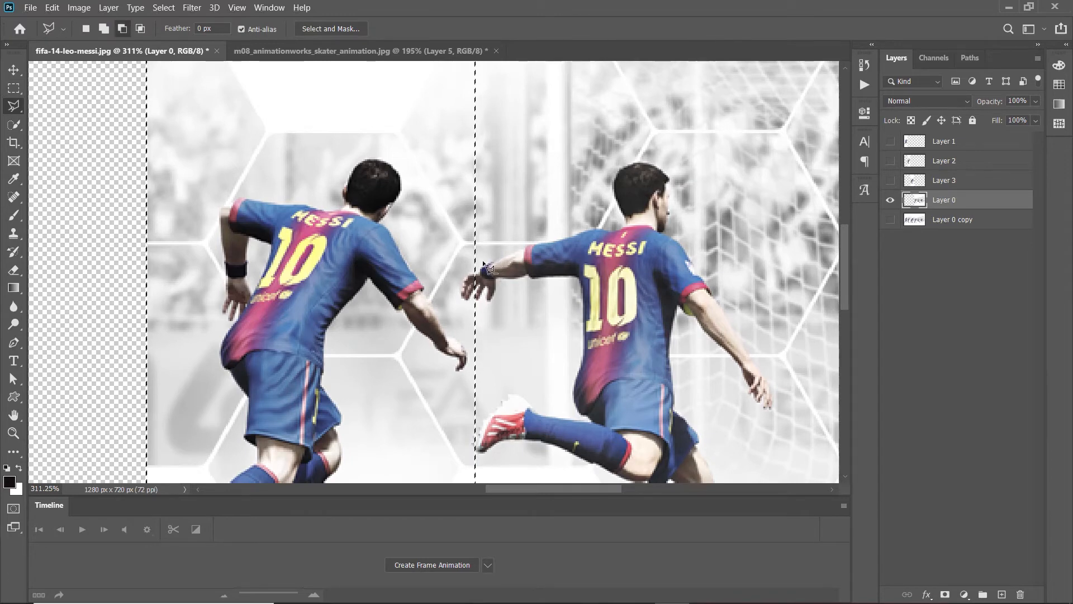
left_click(458, 264)
left_click(460, 306)
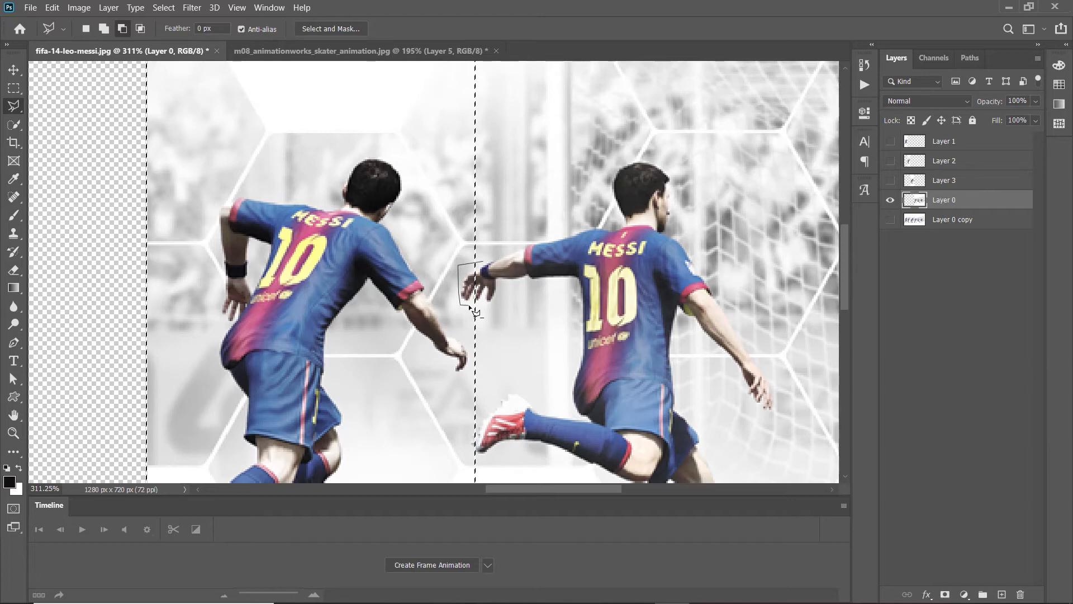
left_click(483, 303)
double_click(510, 283)
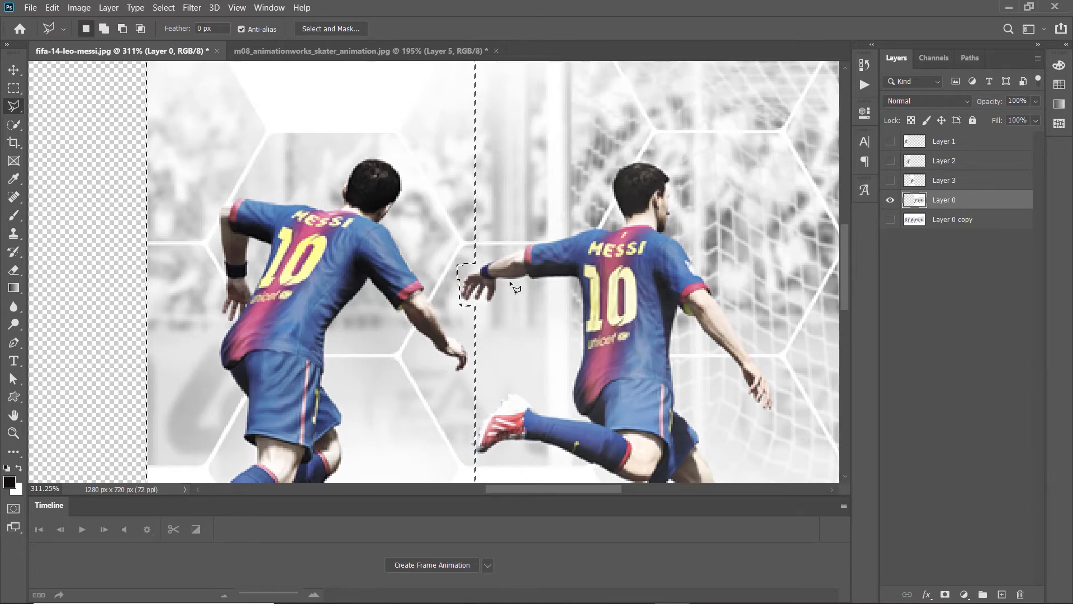
- Cut the selected fourth pose to a new layer, hide it, and make Layer 0 active again
scroll(510, 283, "down", 5)
scroll(509, 283, "down", 2)
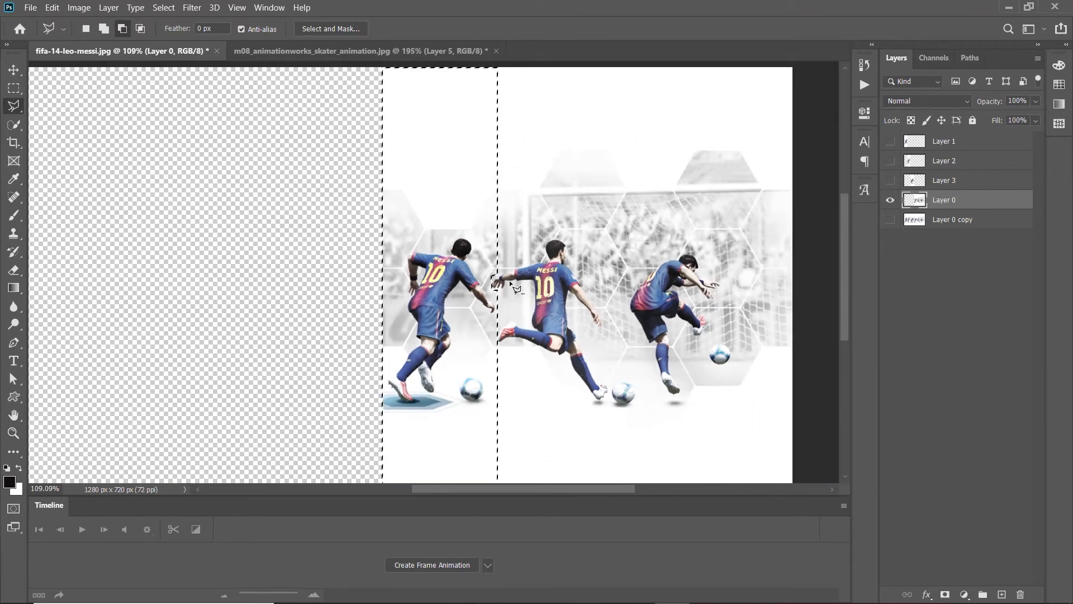
key("ctrl+j")
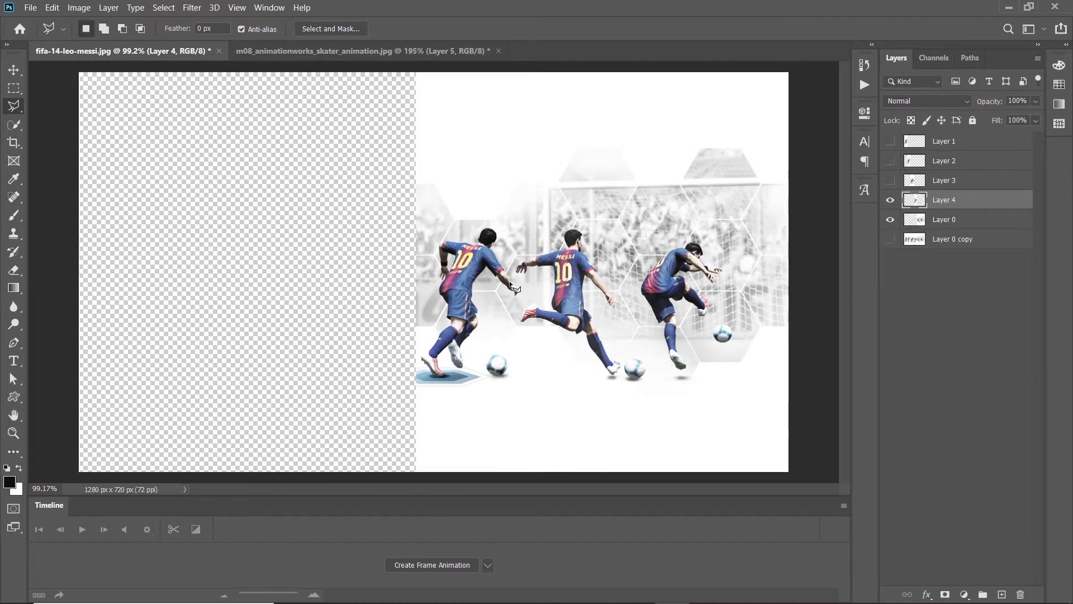
left_click(890, 200)
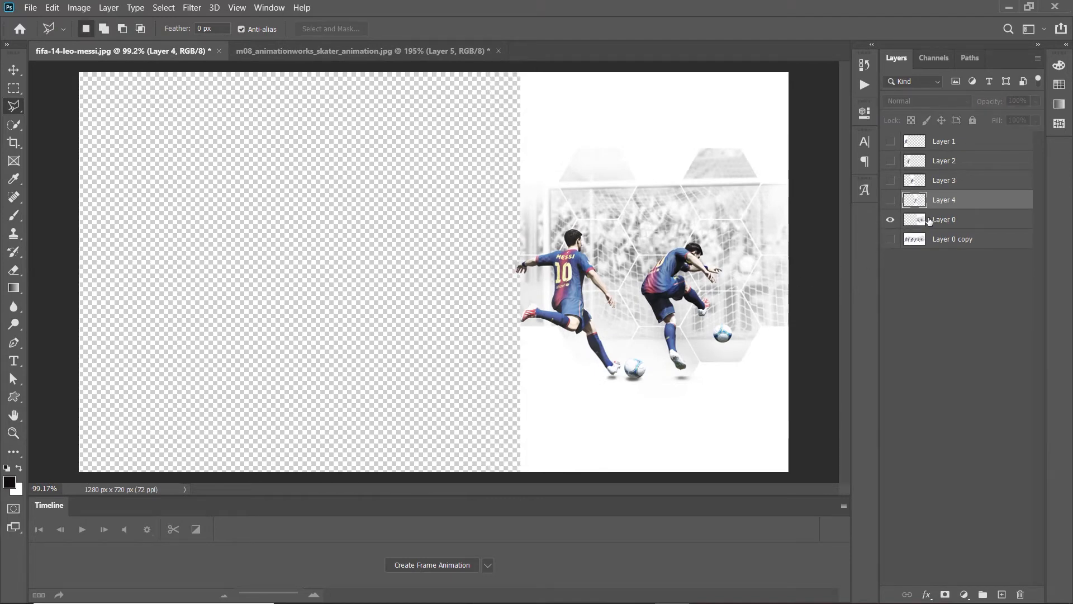
left_click(950, 220)
left_click(541, 84)
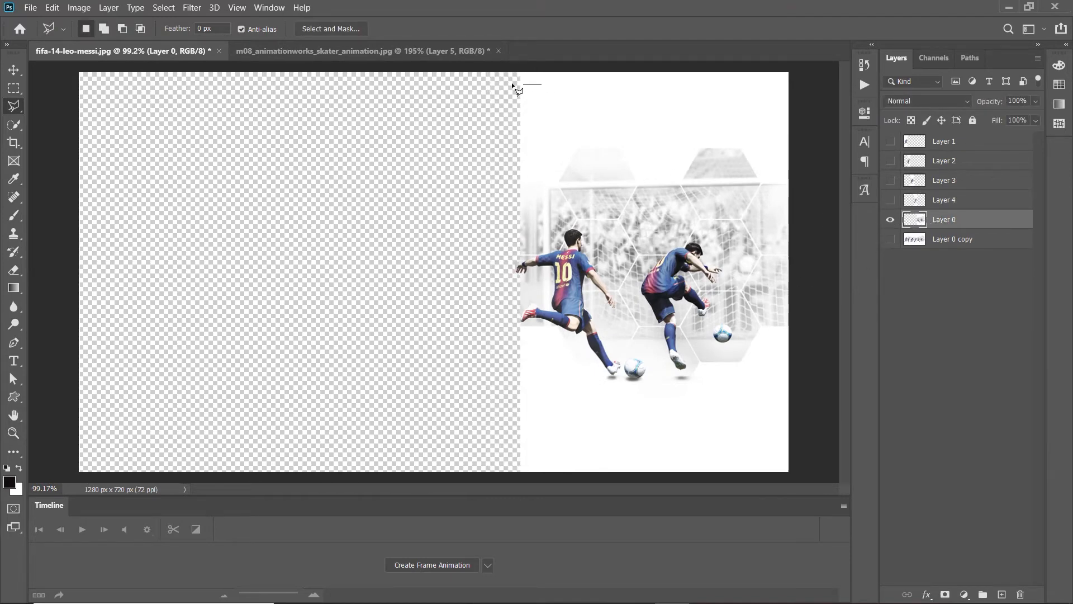
double_click(417, 86)
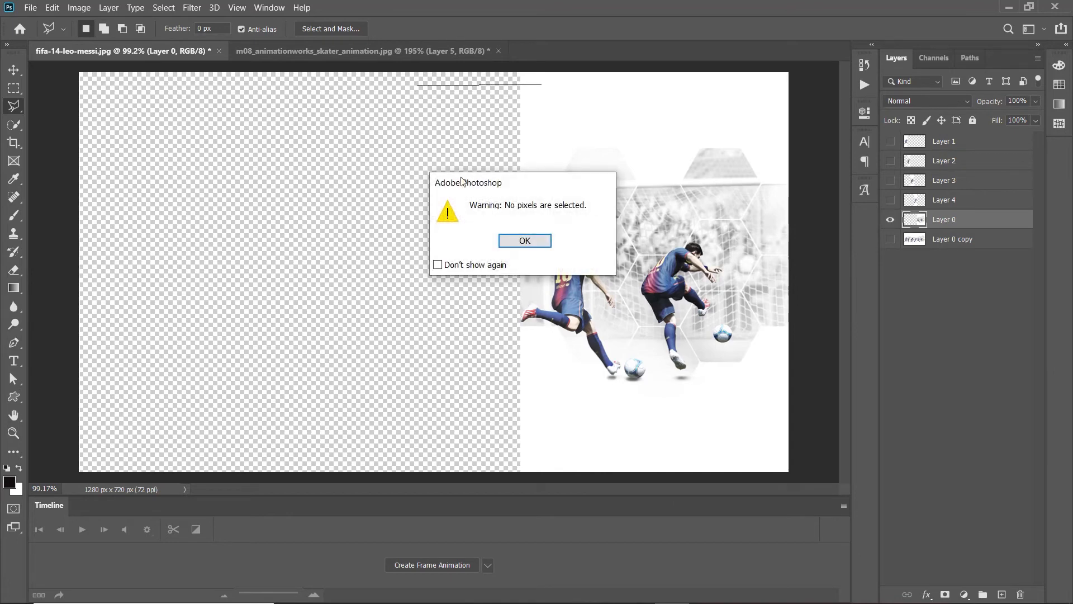
left_click(522, 242)
- Make a rectangular selection around the fifth footballer and his ball, subtracting the last footballer's lower back with the Polygonal Lasso
left_click(13, 88)
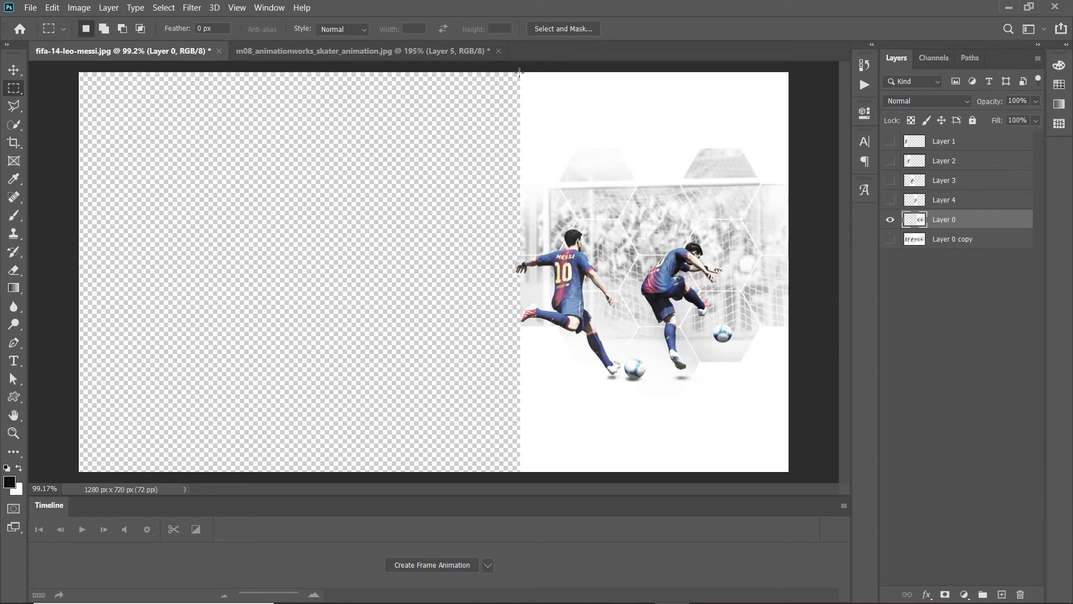
left_click_drag(512, 75, 647, 478)
scroll(658, 270, "up", 3)
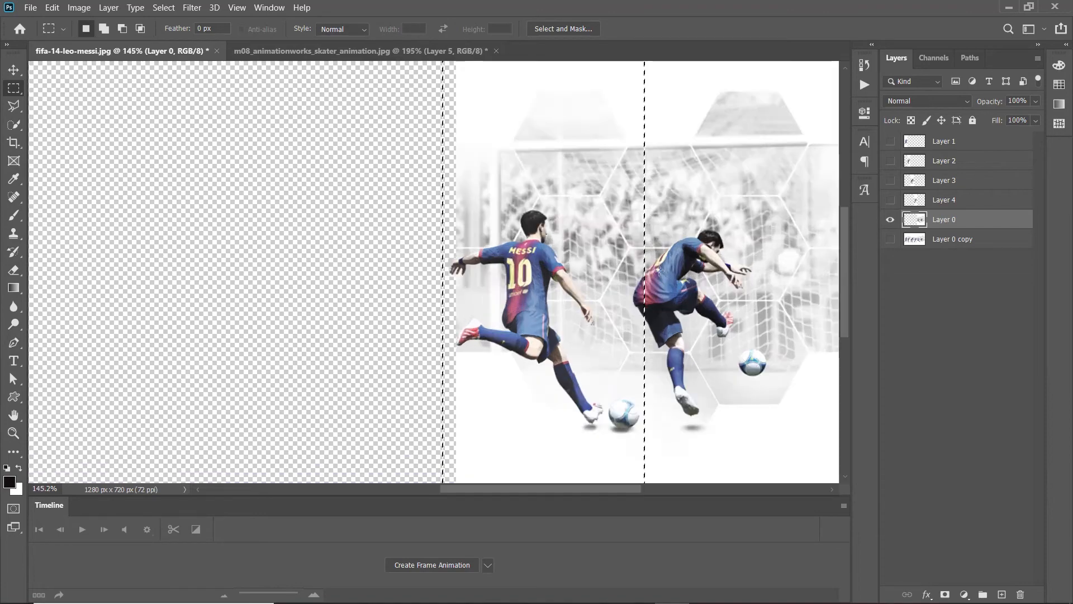
scroll(658, 271, "up", 1)
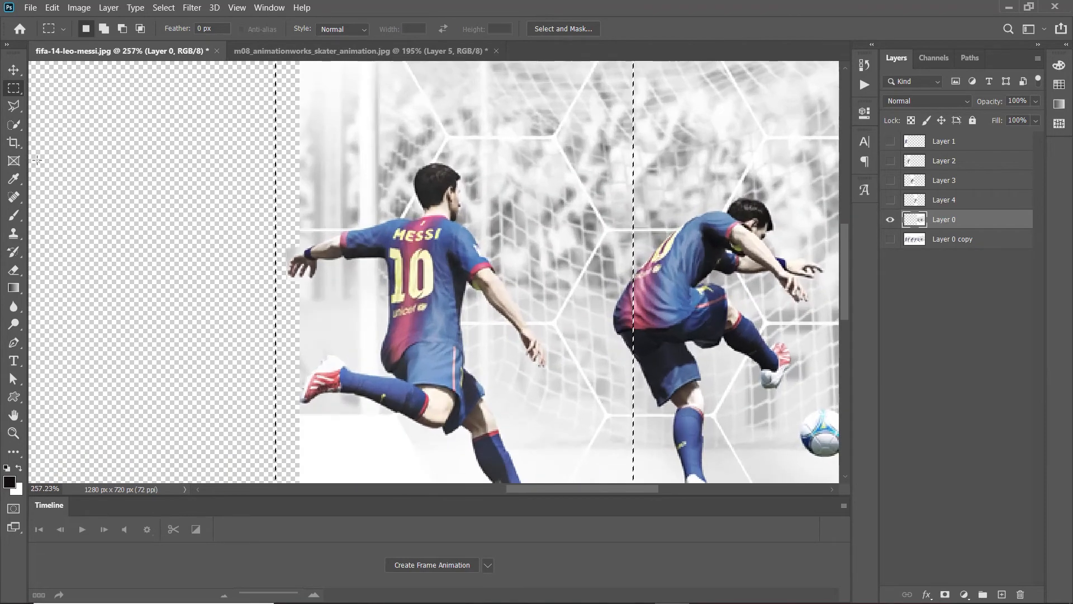
left_click(15, 109)
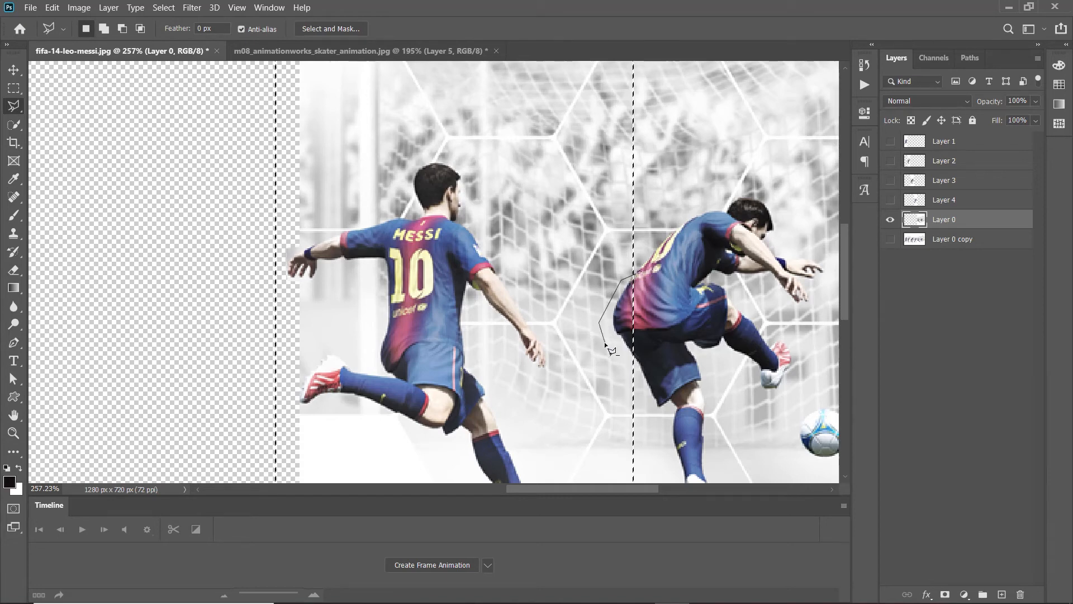
left_click(620, 345)
left_click(637, 353)
double_click(672, 337)
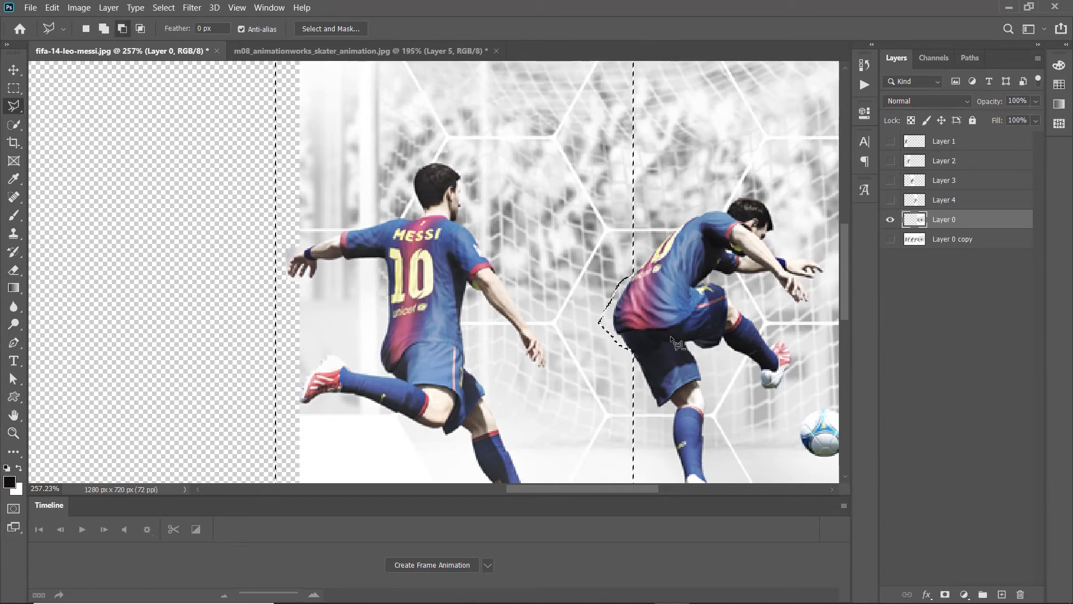
- Cut the selected fifth pose to a new layer, hide it, and return to Layer 0
scroll(643, 347, "down", 10)
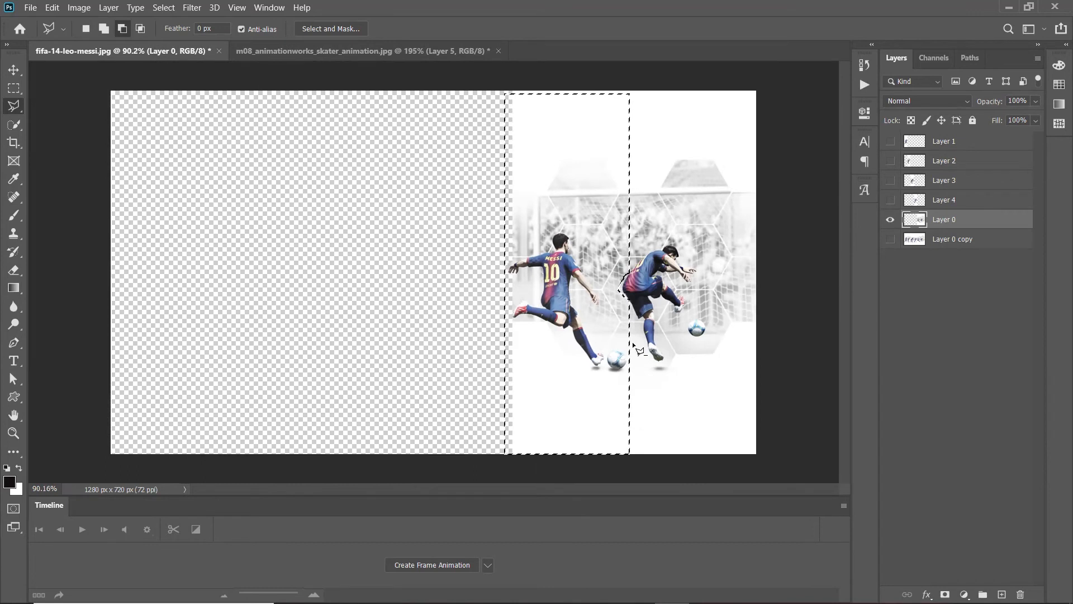
key("ctrl+j")
left_click(953, 241)
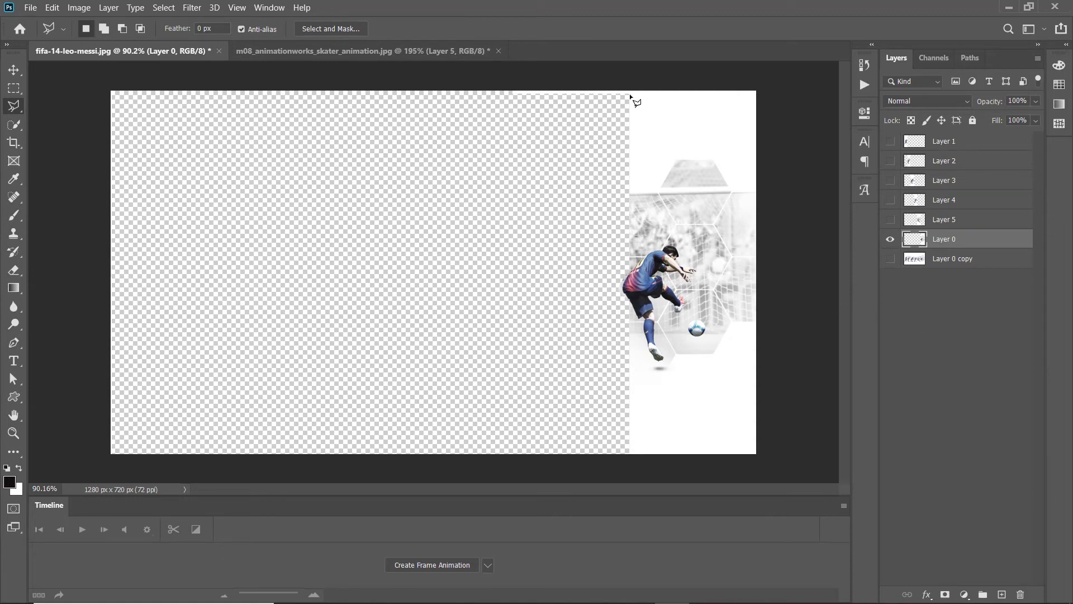
- Select the last footballer and his ball with a full-height rectangle, cut them to a new layer, hide it, and return to Layer 0
left_click(14, 88)
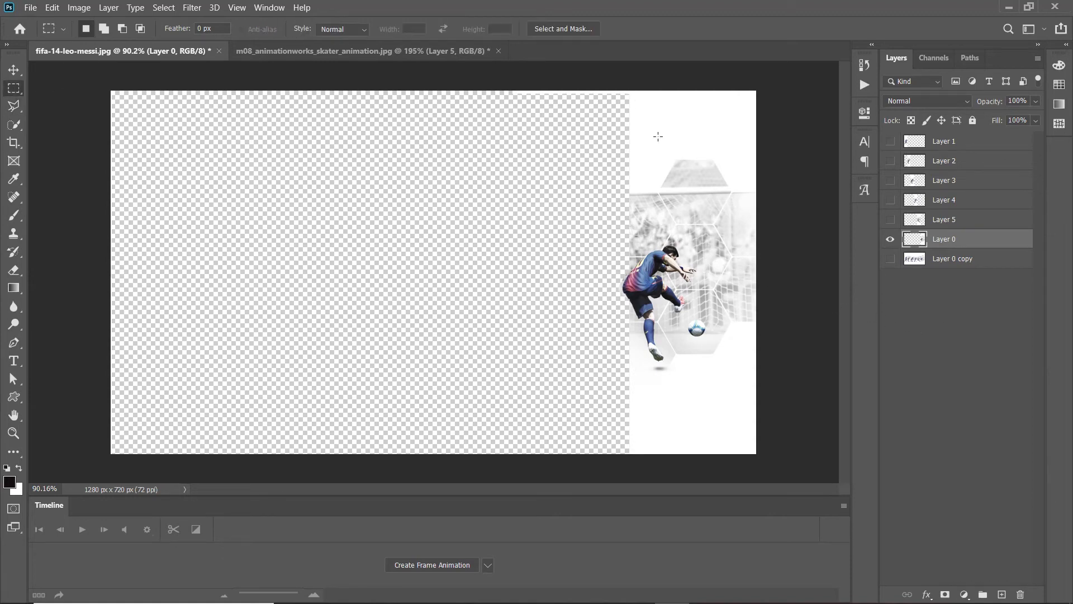
left_click_drag(623, 90, 665, 422)
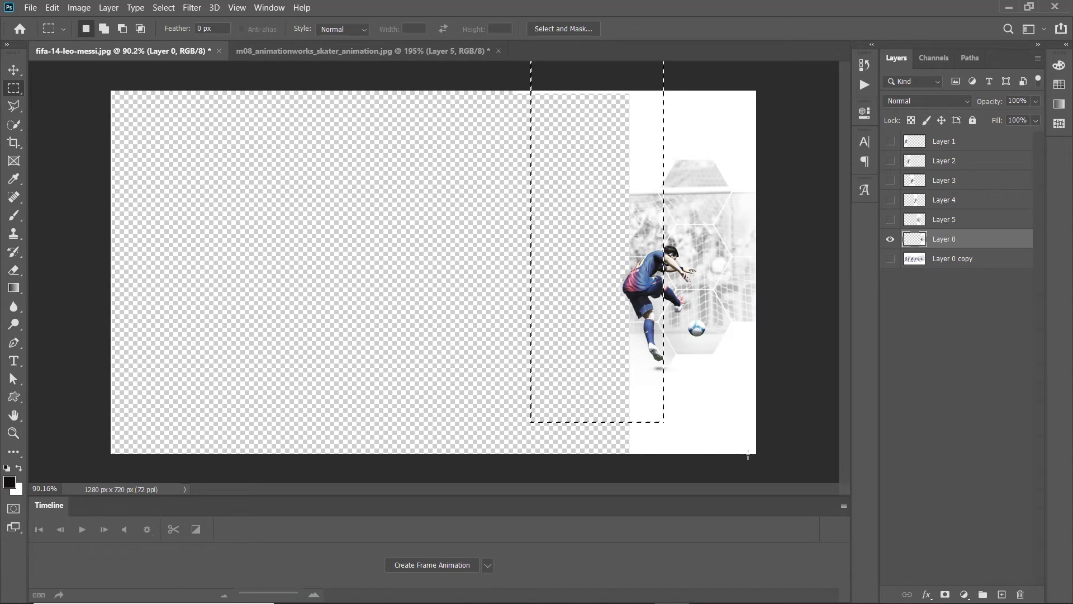
left_click_drag(754, 453, 617, 83)
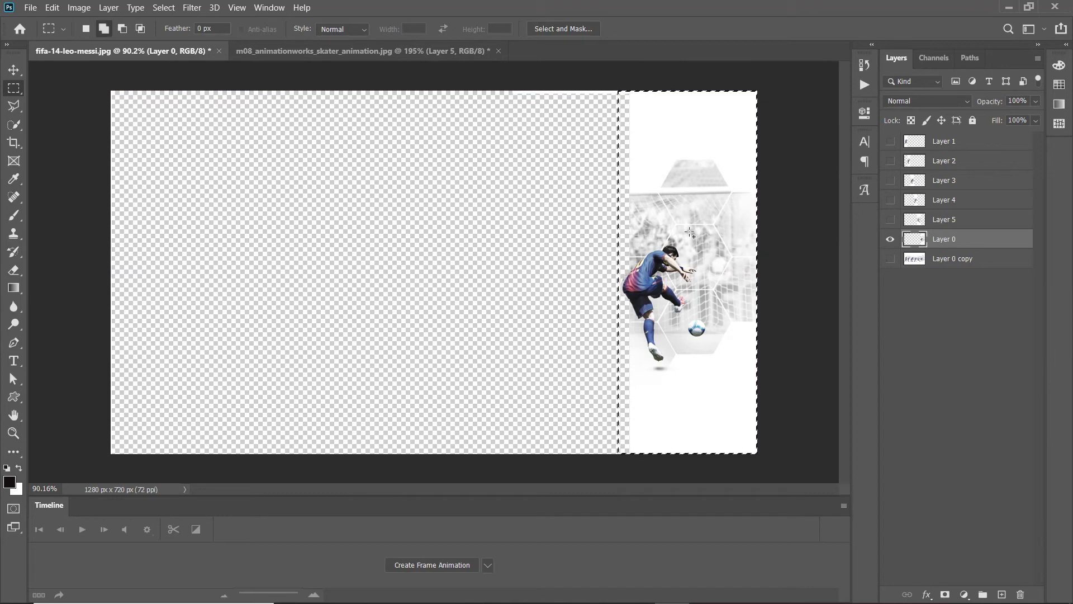
key("ctrl+j")
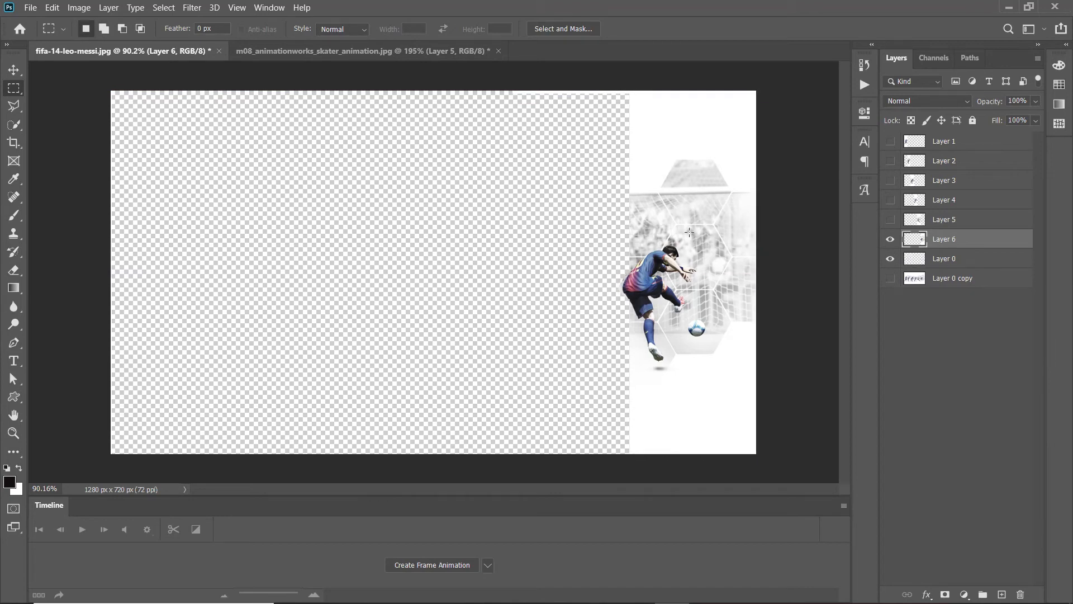
left_click(891, 239)
left_click(951, 264)
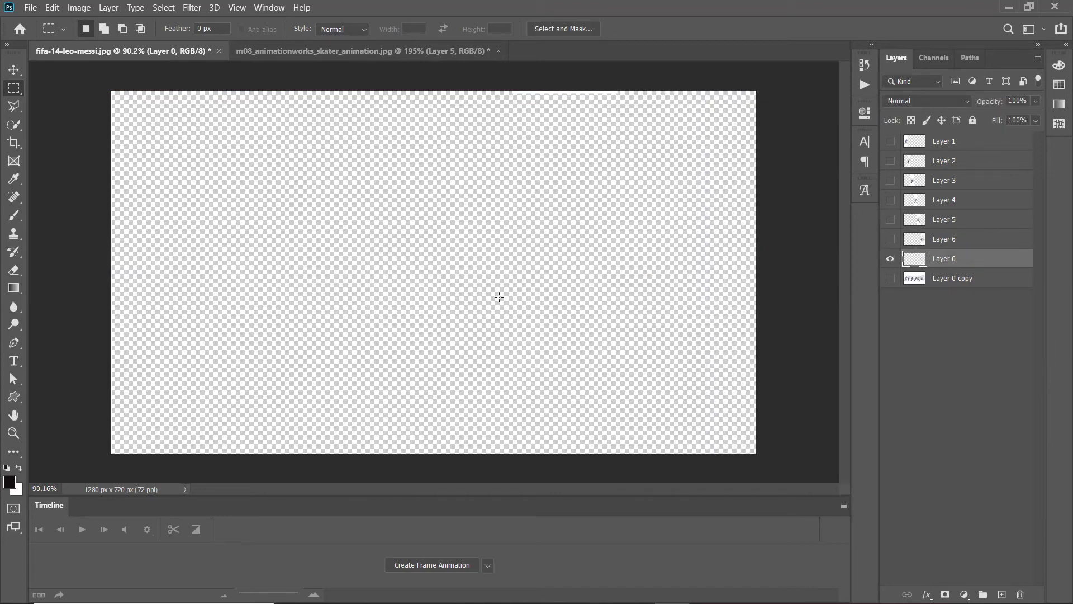
- Fill the emptied Layer 0 with white and create a frame animation
key("ctrl+BackSpace")
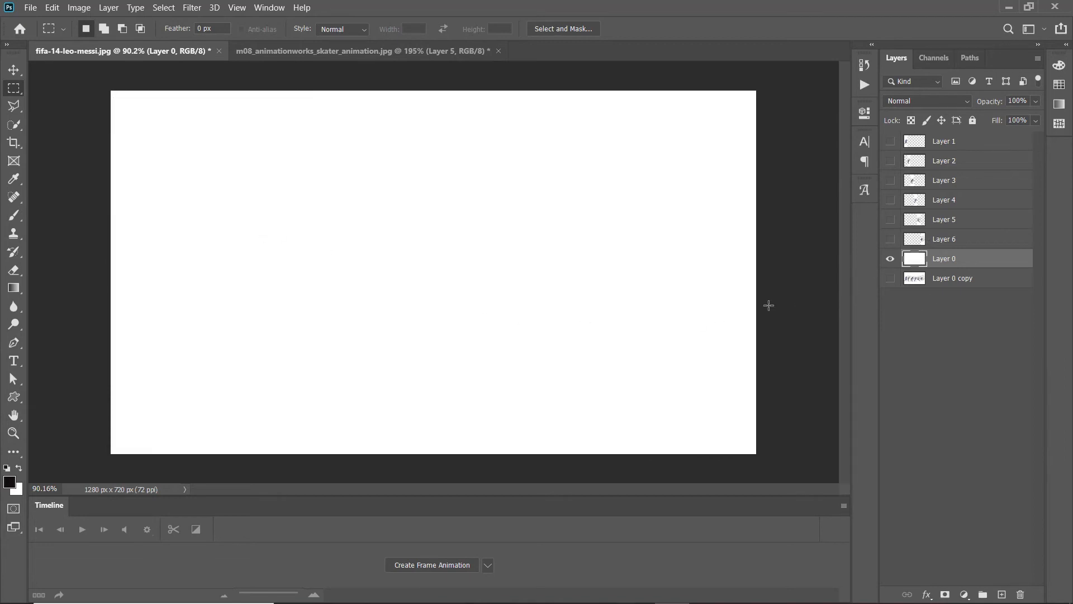
left_click(428, 566)
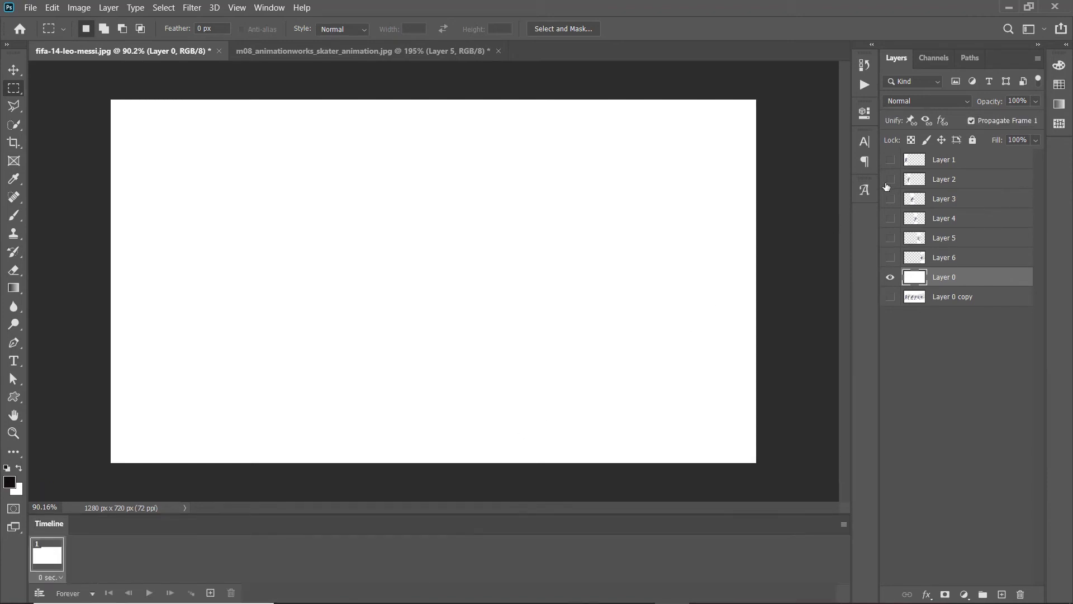
- Show Layer 1 and move its footballer to the middle of the canvas, keeping the white Layer 0 covering the whole canvas
left_click(891, 160)
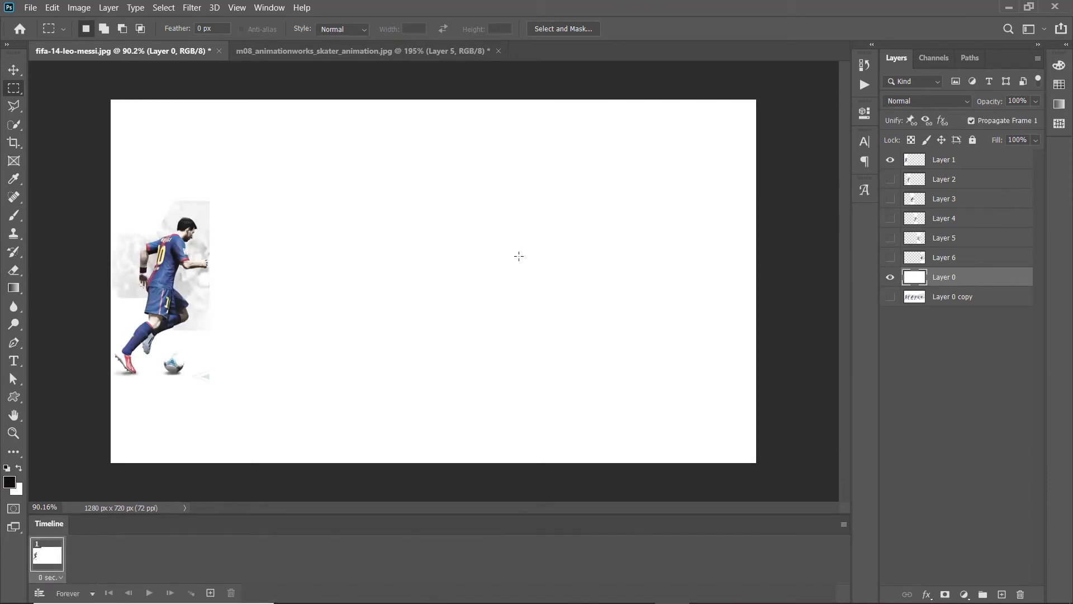
left_click(14, 70)
left_click_drag(193, 262, 374, 298)
left_click(961, 162)
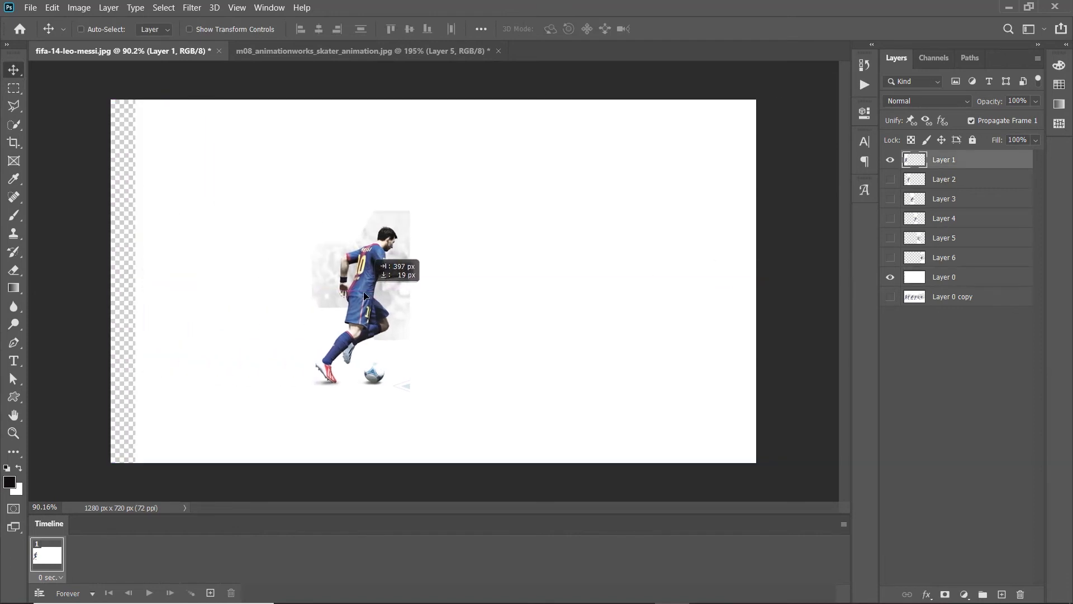
left_click(928, 277)
left_click_drag(618, 321, 594, 321)
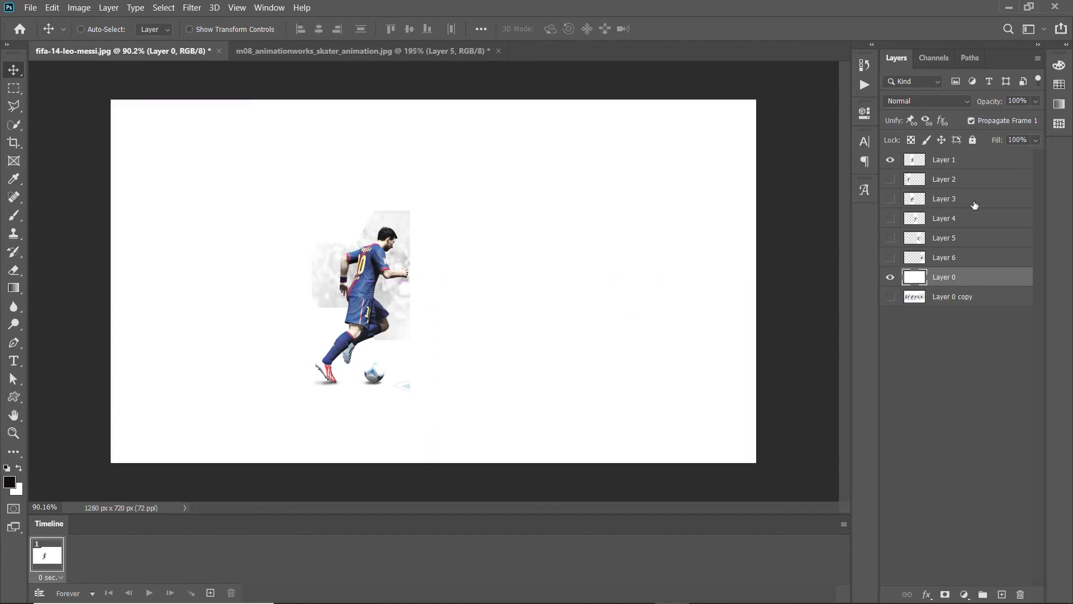
left_click(968, 165)
left_click_drag(372, 288, 442, 278)
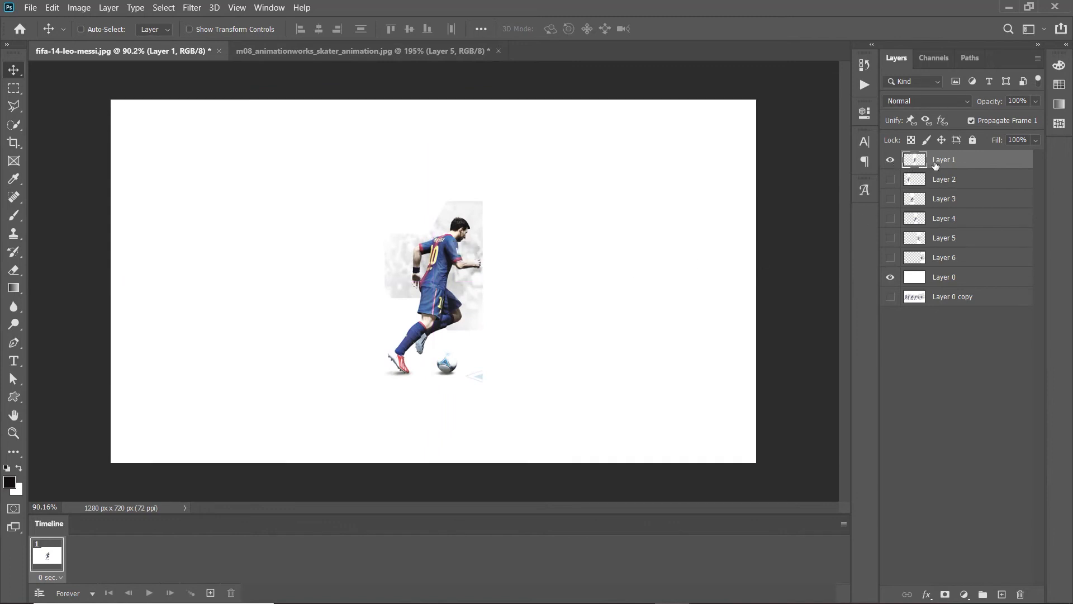
- Set the blend mode of Layers 1 through 6 to Multiply and deselect the layers
left_click(960, 262, "shift")
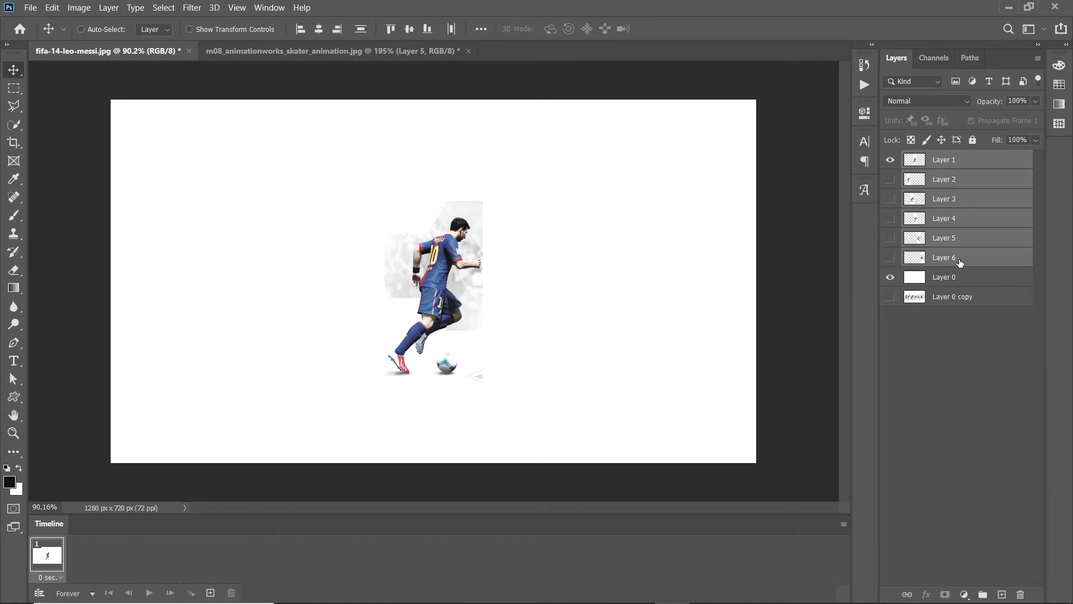
left_click(938, 107)
left_click(929, 155)
left_click(947, 341)
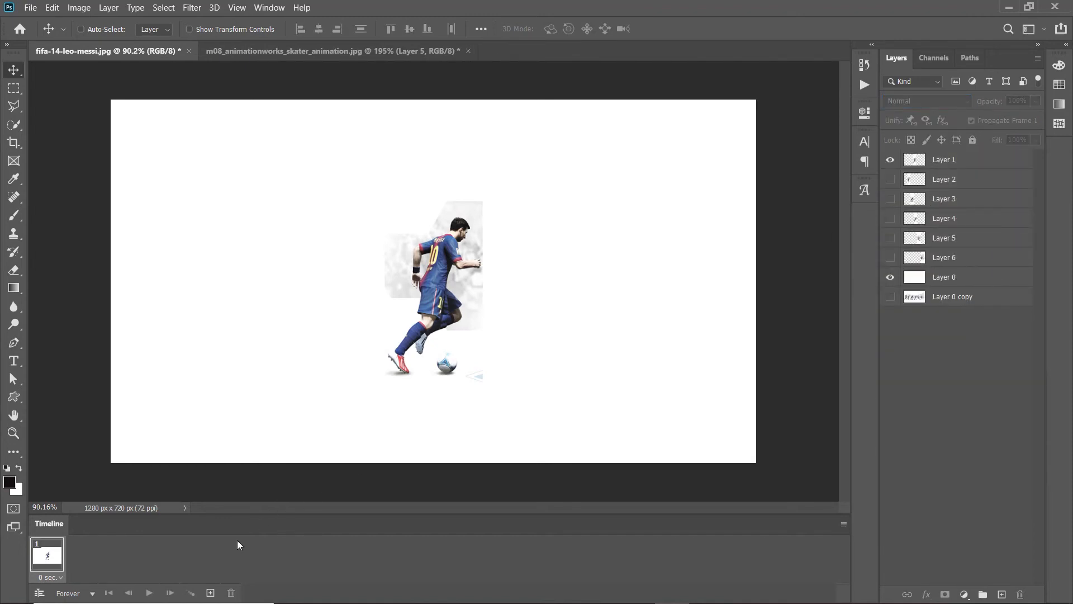
- Add a second frame, show Layer 2, move its footballer over the Layer 1 footballer, and hide Layer 1
left_click(210, 592)
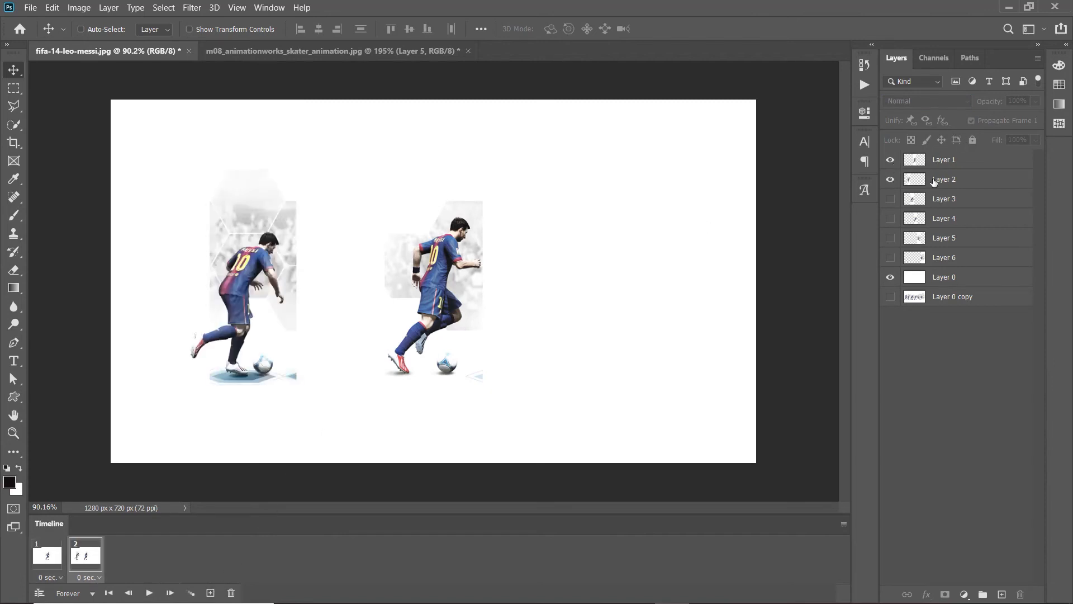
left_click(934, 181)
left_click_drag(221, 281, 417, 284)
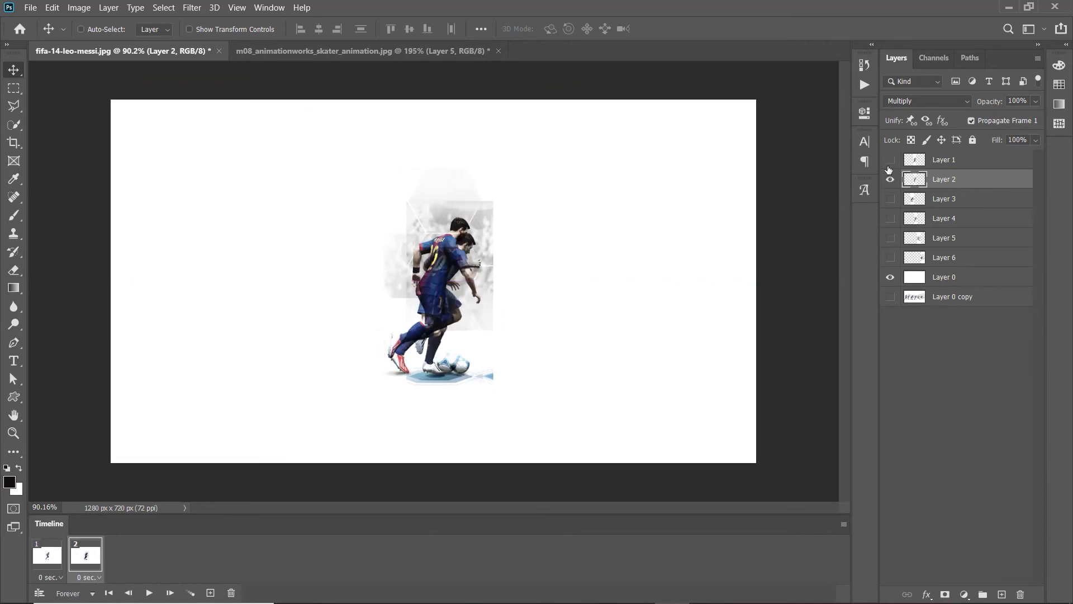
left_click(890, 165)
- Add a third frame, show Layer 3, and move its footballer over the Layer 2 footballer
left_click(210, 593)
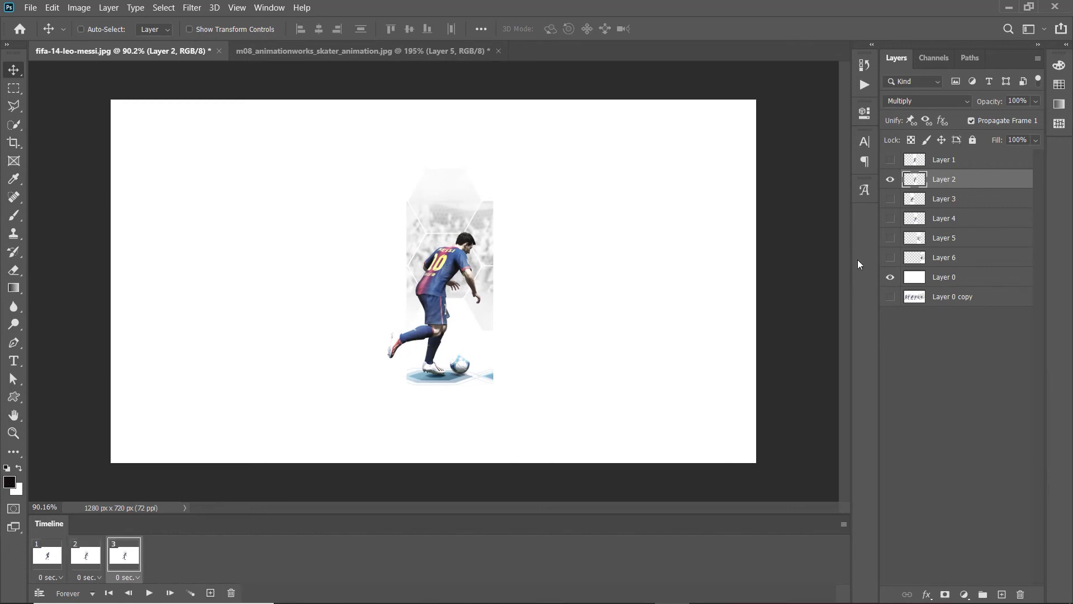
left_click(890, 199)
mouse_move(348, 288)
left_mouse_down()
mouse_move(391, 263)
mouse_move(348, 288)
left_mouse_up()
key("ctrl+z")
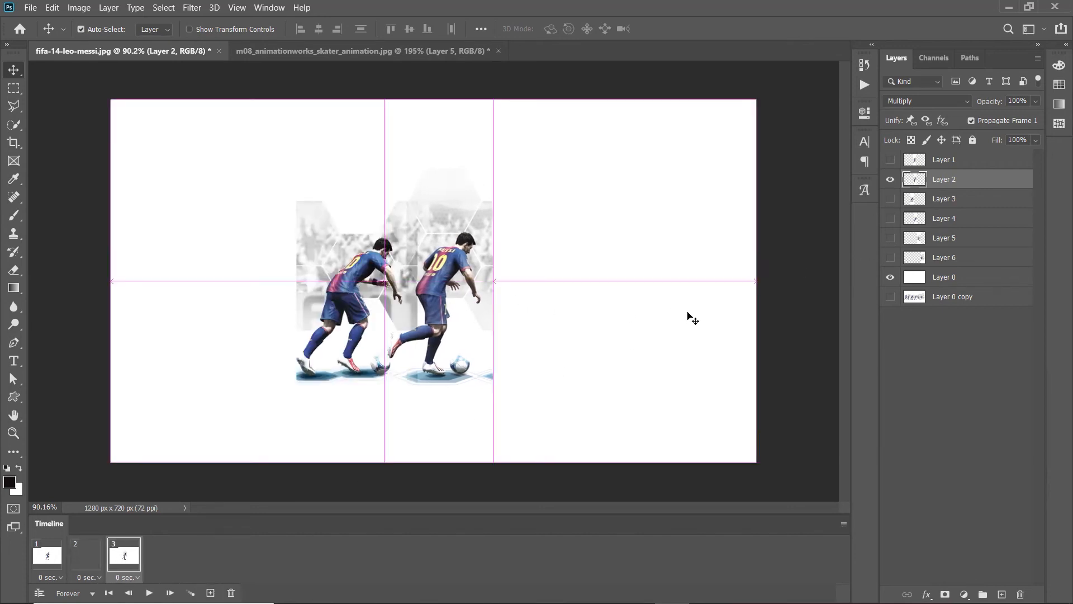
left_click(932, 200)
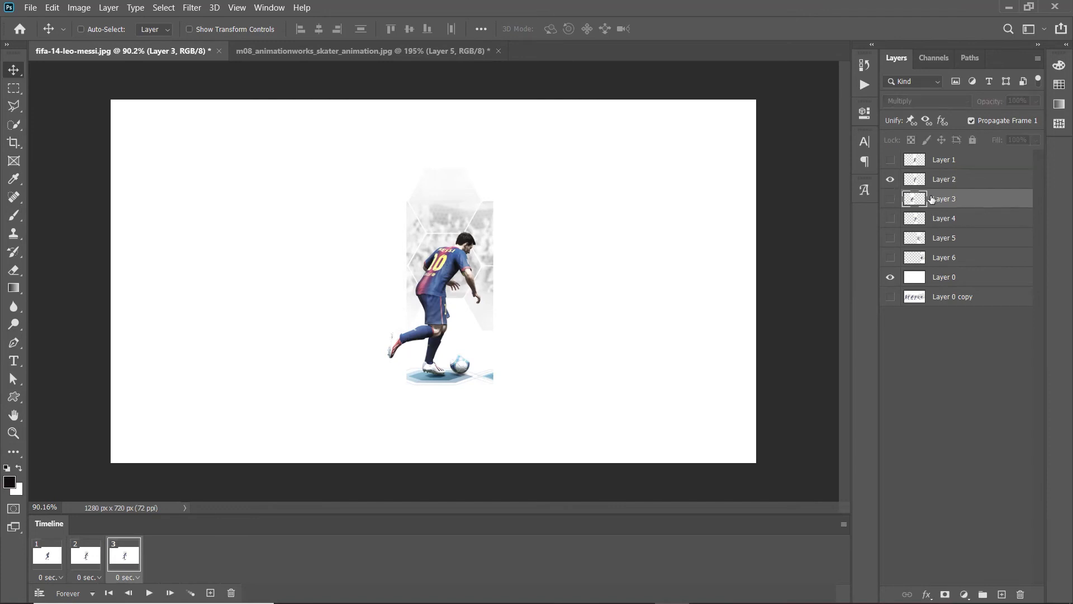
left_click(891, 200)
left_click_drag(397, 252, 455, 278)
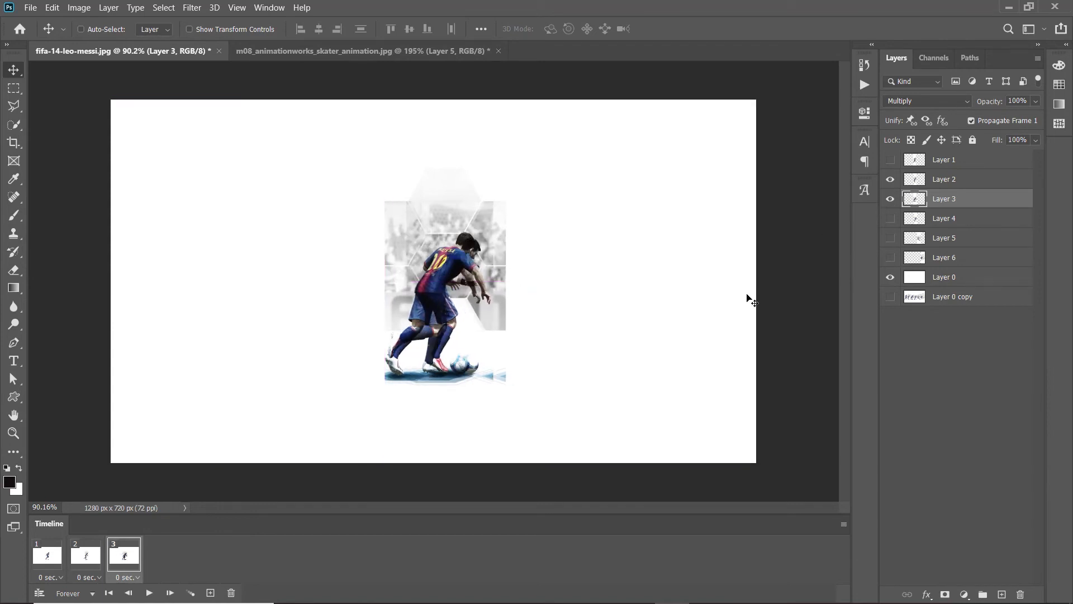
- Add a fourth frame, and hide Layer 2 in the third frame
left_click(211, 592)
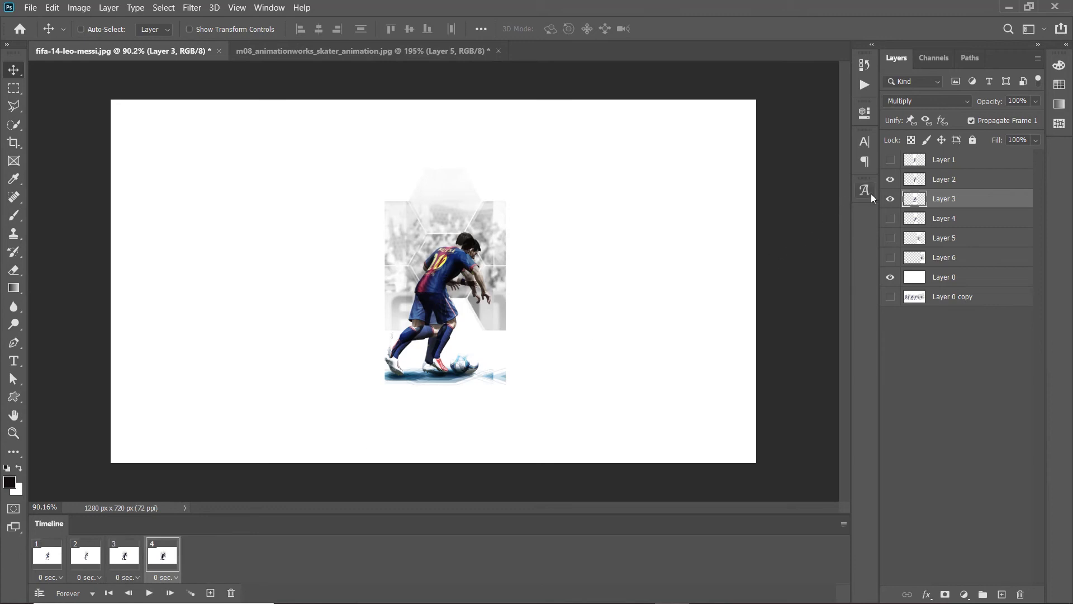
left_click(127, 558)
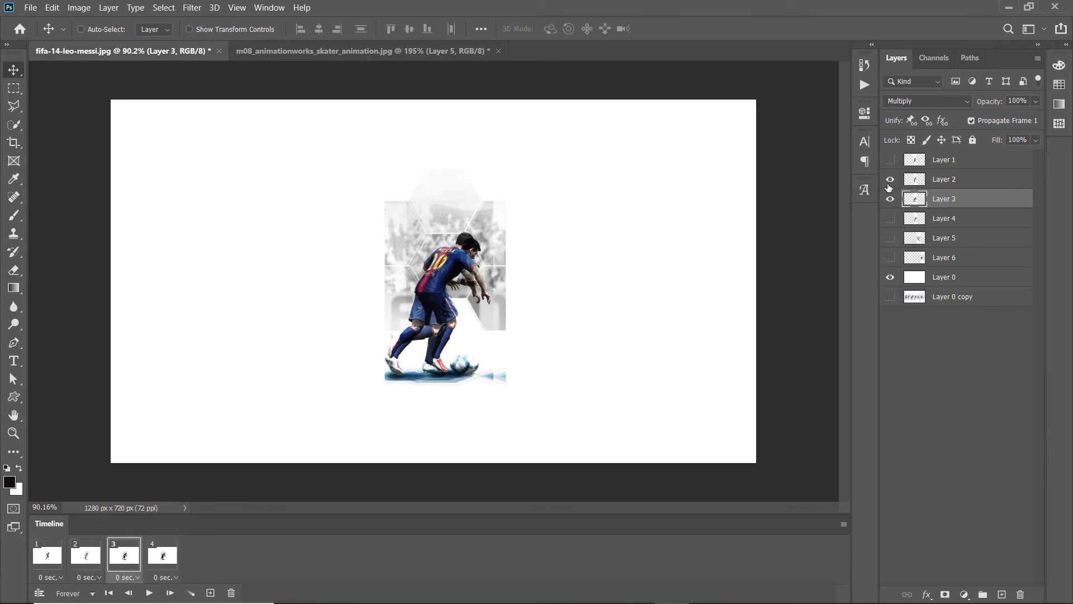
left_click(890, 180)
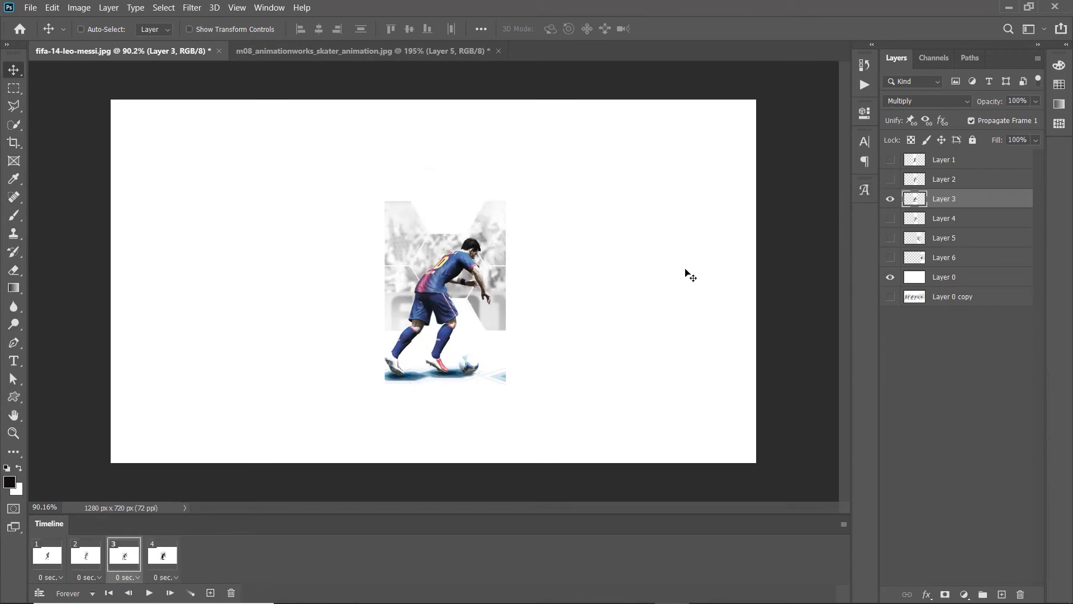
- In frame 4, show Layer 4, align its ball with the Layer 3 ball, and hide Layers 2 and 3
left_click(172, 562)
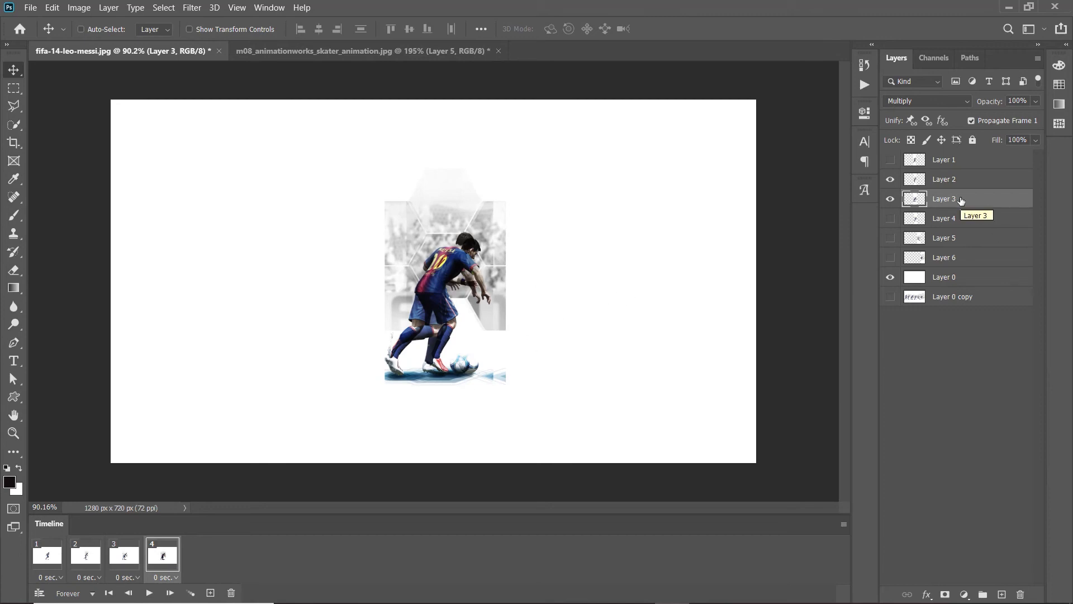
left_click(890, 218)
left_click(890, 178)
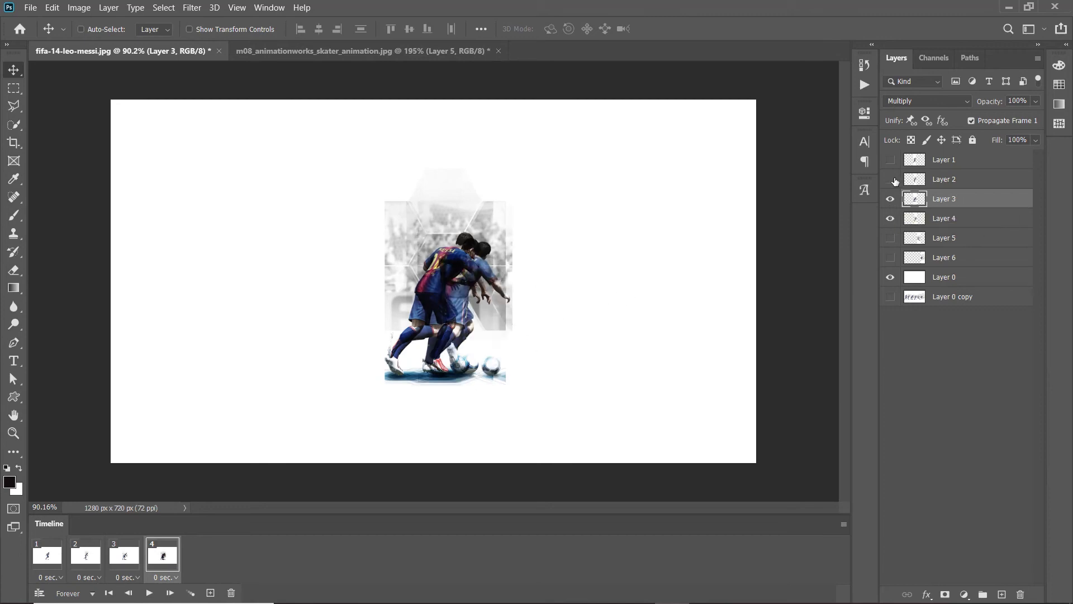
left_click(945, 226)
mouse_move(476, 290)
left_mouse_down()
mouse_move(488, 290)
mouse_move(458, 294)
left_mouse_up()
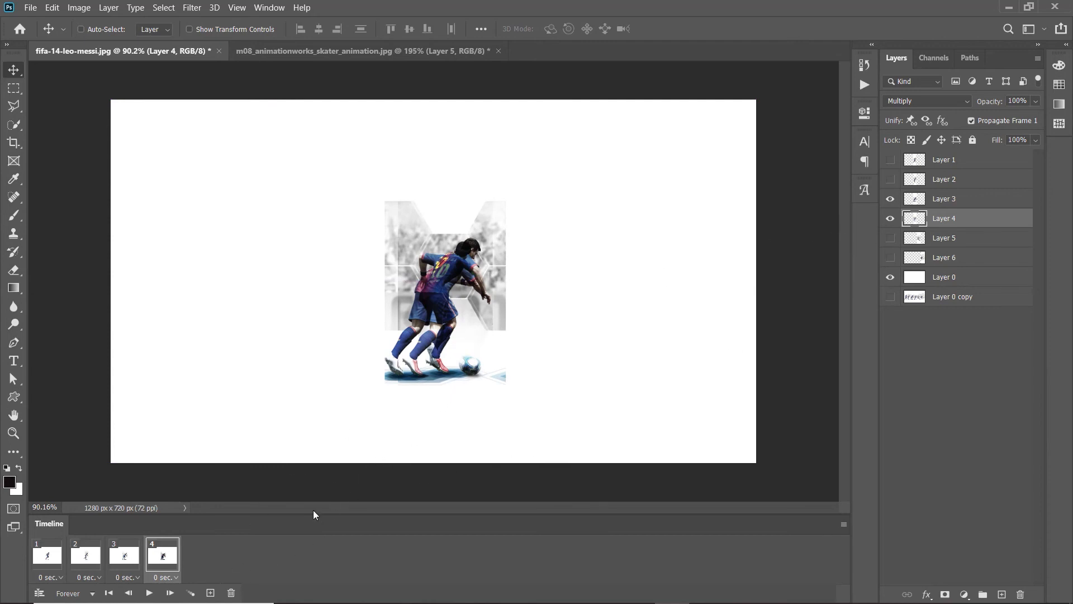
left_click(891, 199)
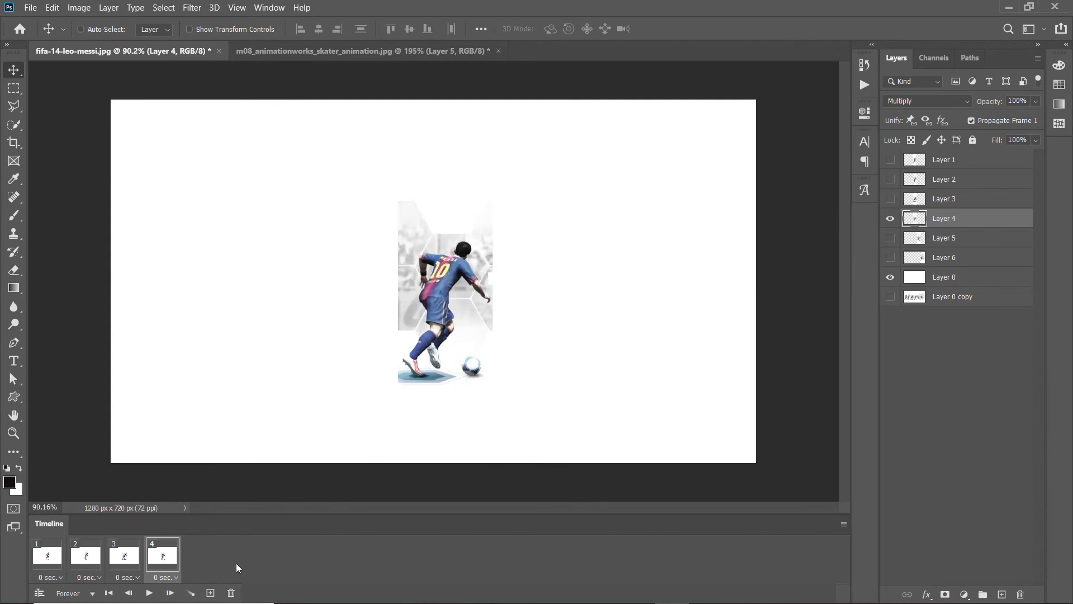
- Add a fifth frame, show Layer 5, align its ball with the Layer 4 ball, and hide Layer 4
left_click(213, 593)
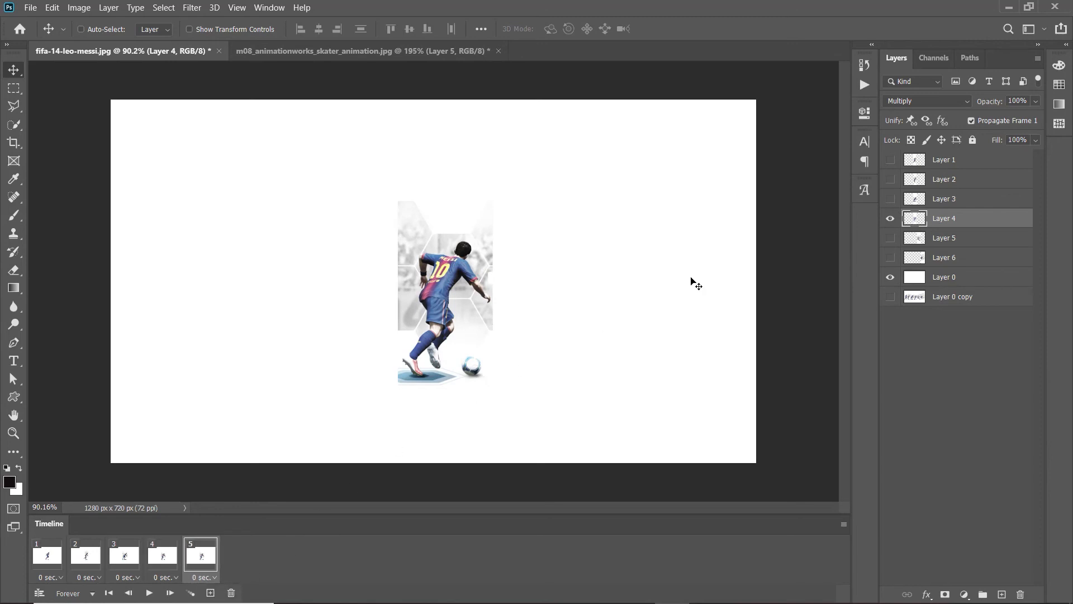
left_click(891, 238)
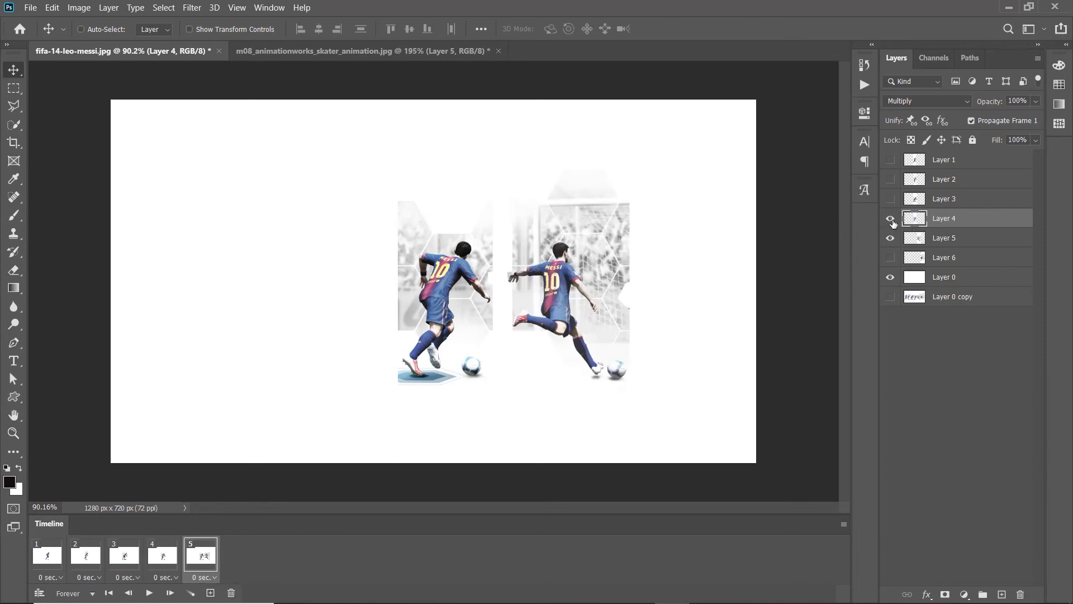
left_click(945, 238)
left_click_drag(571, 295, 435, 290)
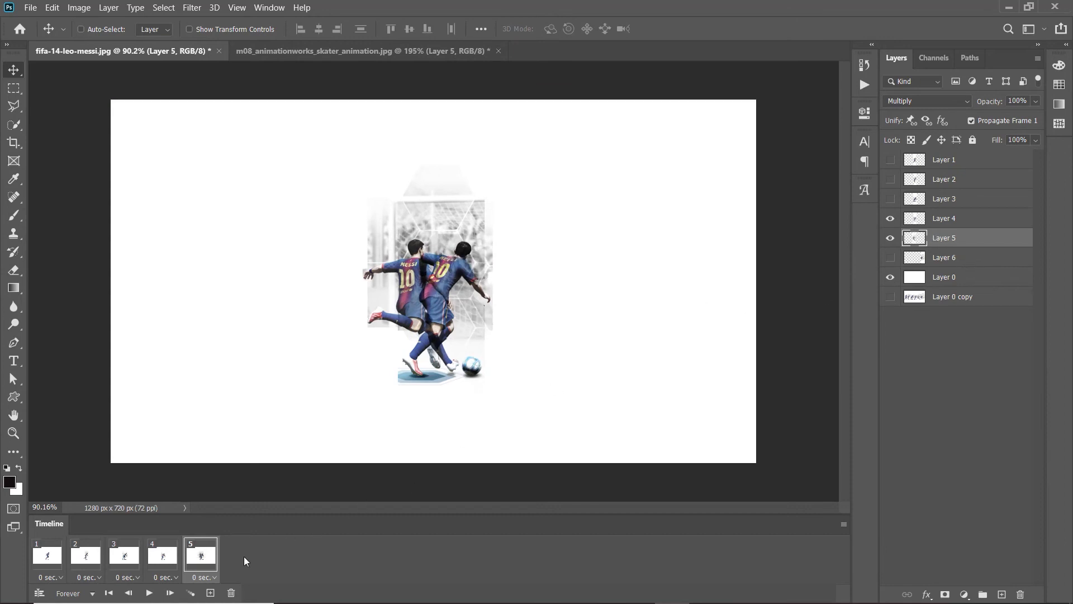
left_click(890, 219)
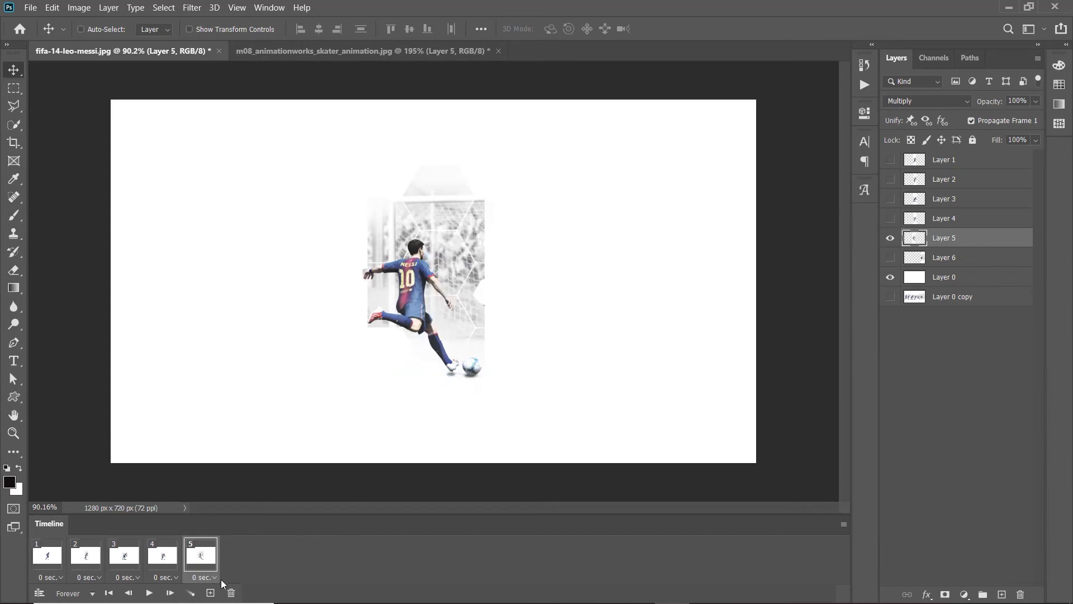
- Add a sixth frame, show Layer 6, align its ball with the Layer 5 ball, and hide Layer 5
left_click(210, 593)
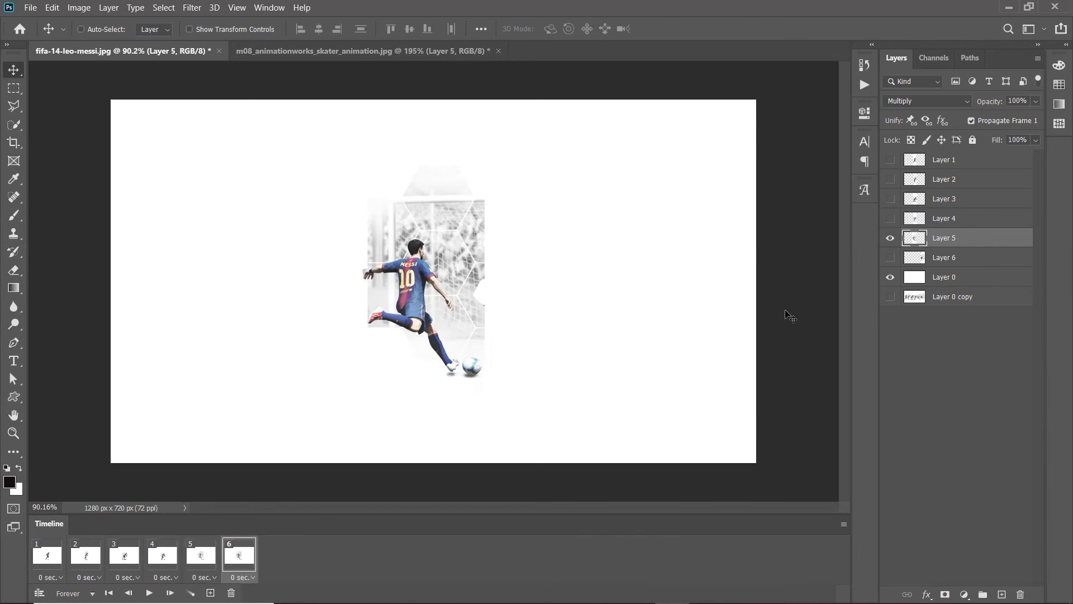
left_click(891, 257)
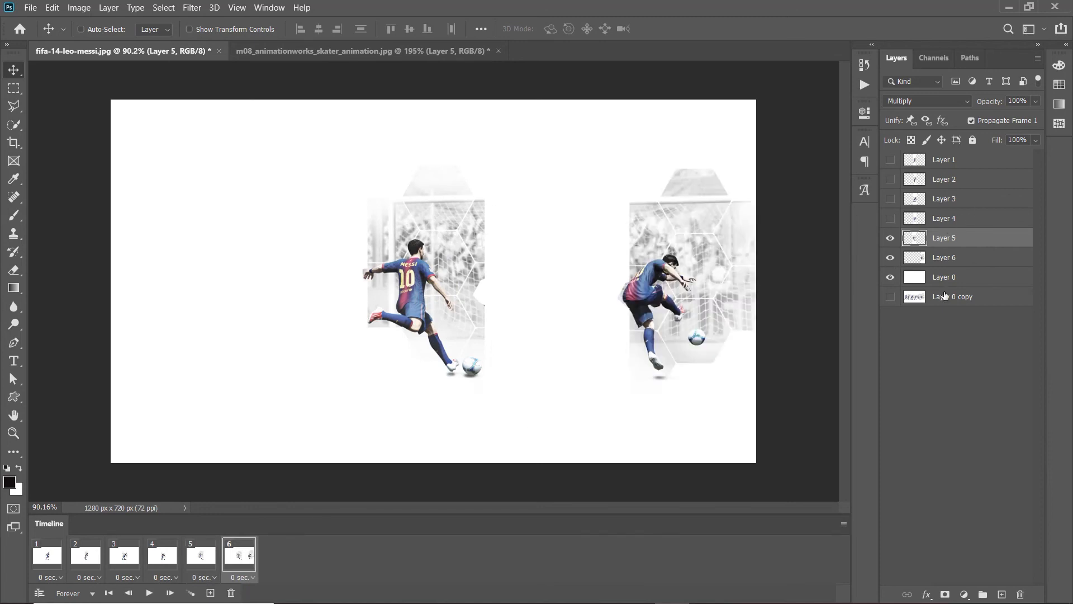
left_click(944, 265)
left_click_drag(683, 267, 457, 297)
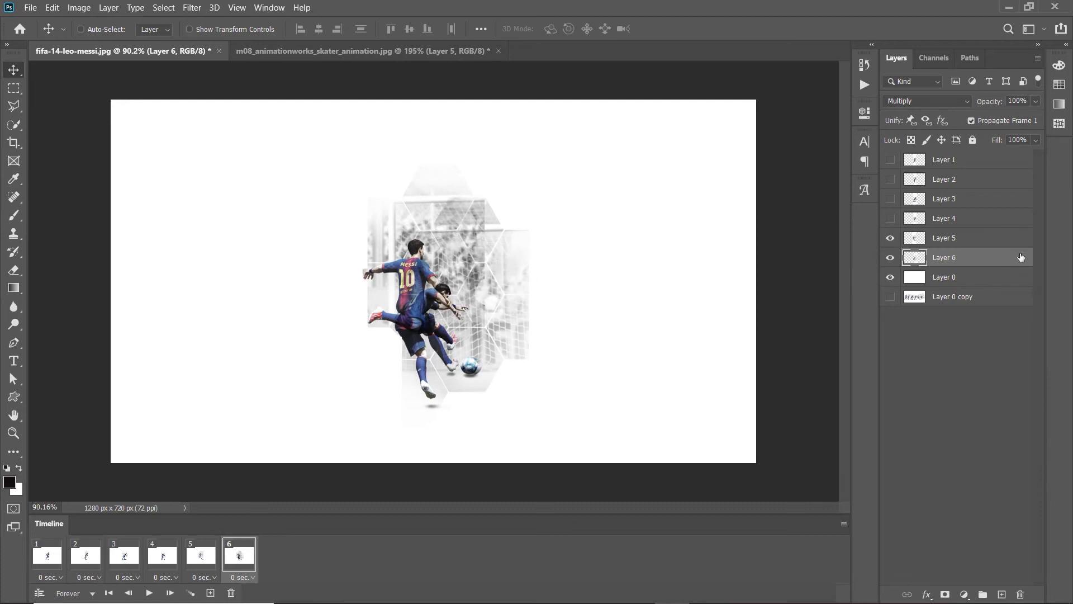
left_click(890, 238)
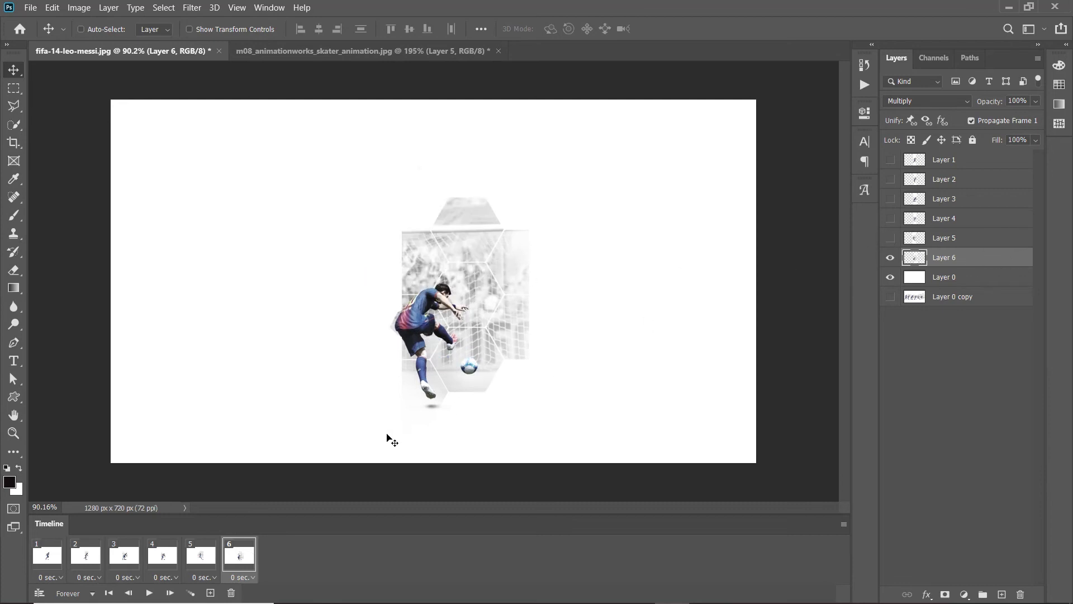
- Set the delay of all six frames to 0.2 seconds
left_click(51, 556, "shift")
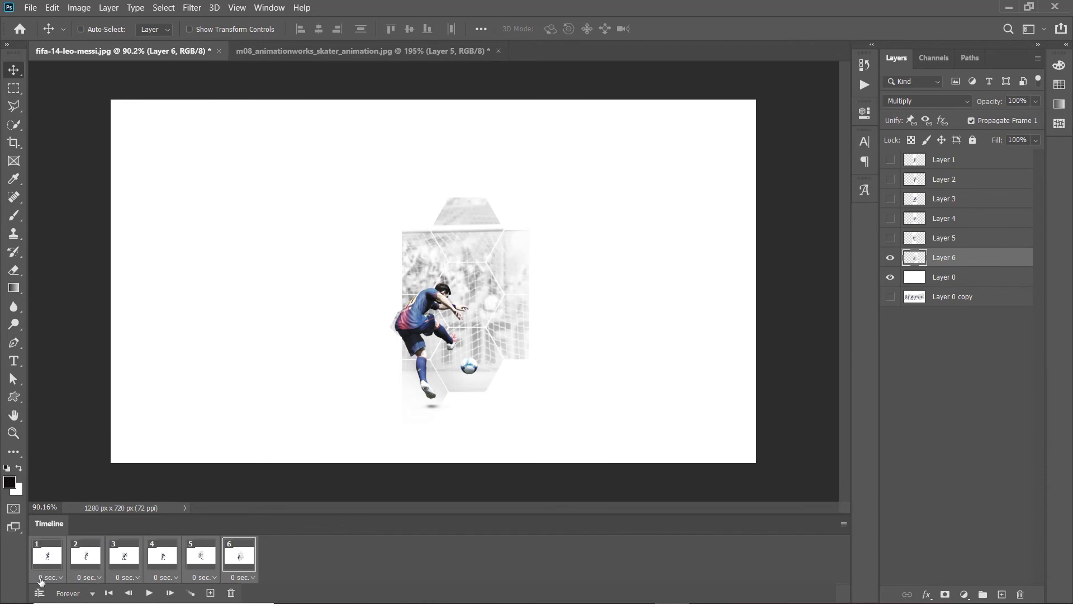
left_click(40, 579)
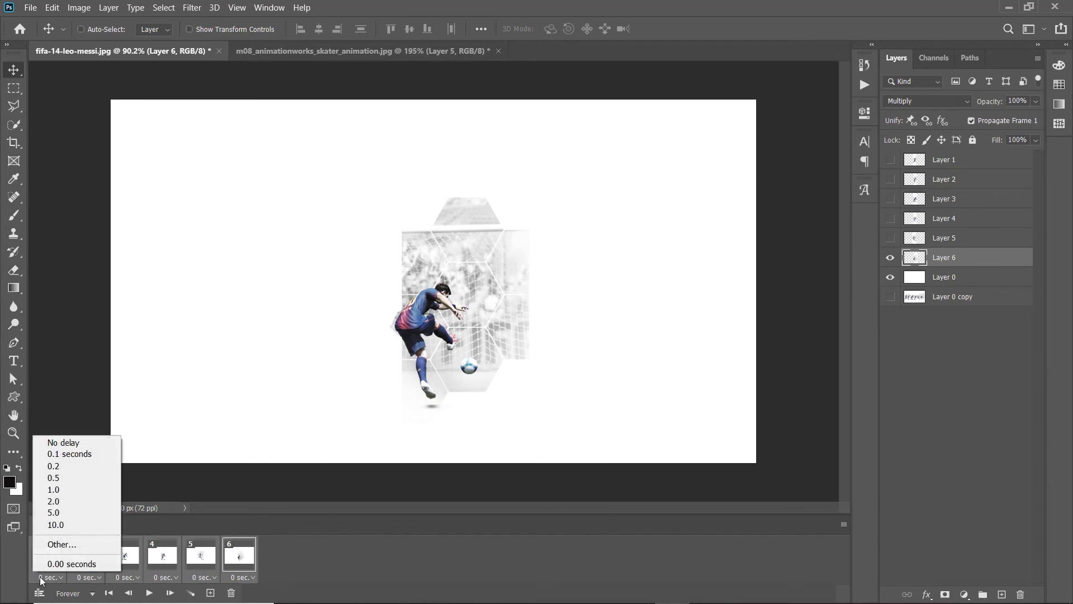
left_click(62, 466)
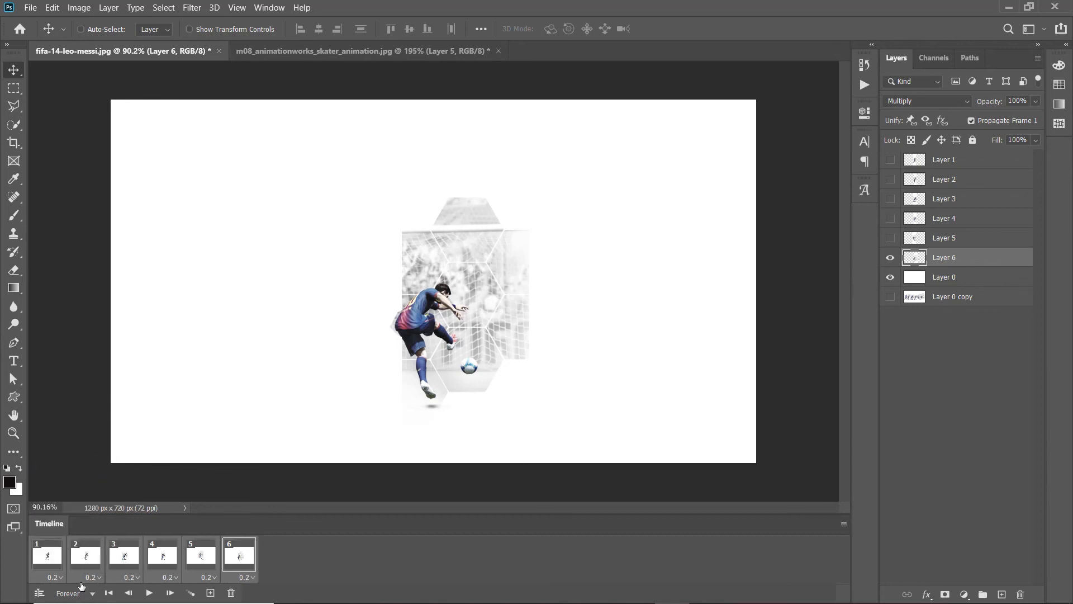
- Play the animation from the first frame
left_click(56, 565)
left_click(150, 593)
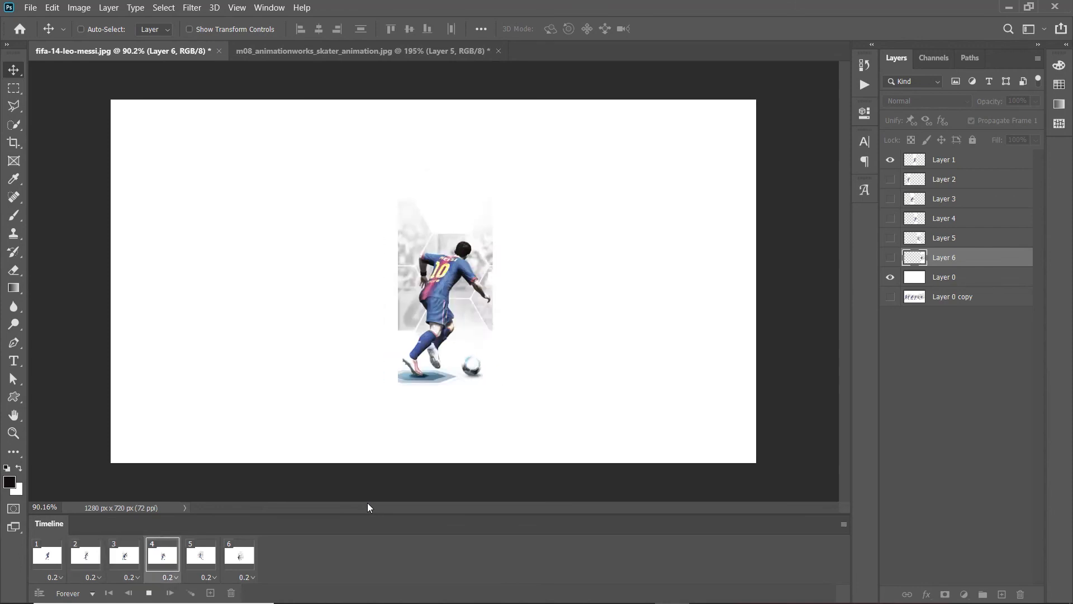
- Set the delay of all six frames to 0.5 seconds and play the animation
left_click(245, 555)
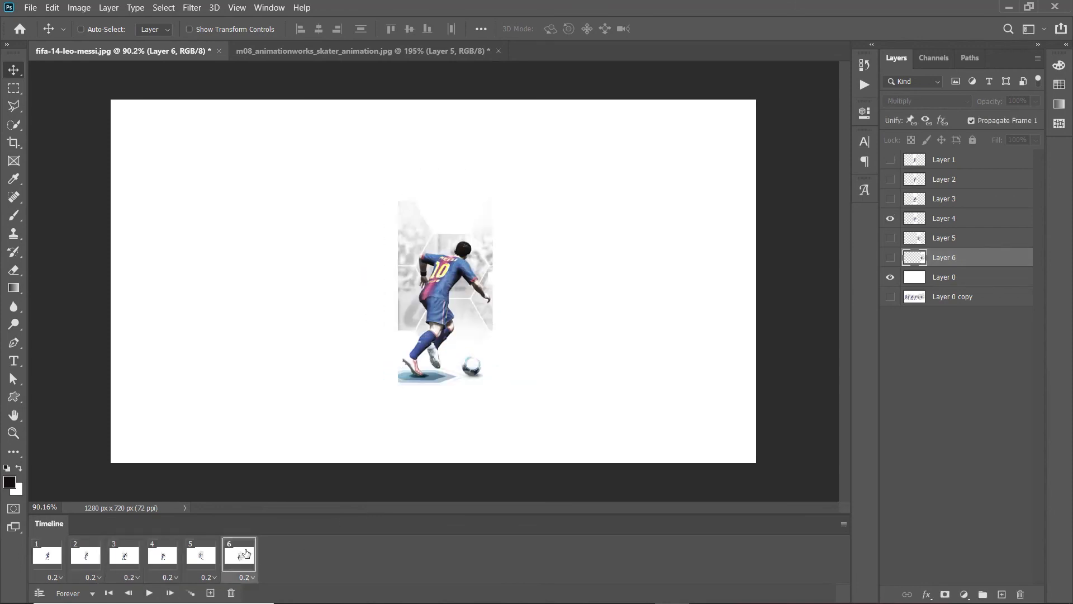
left_click(54, 556, "shift")
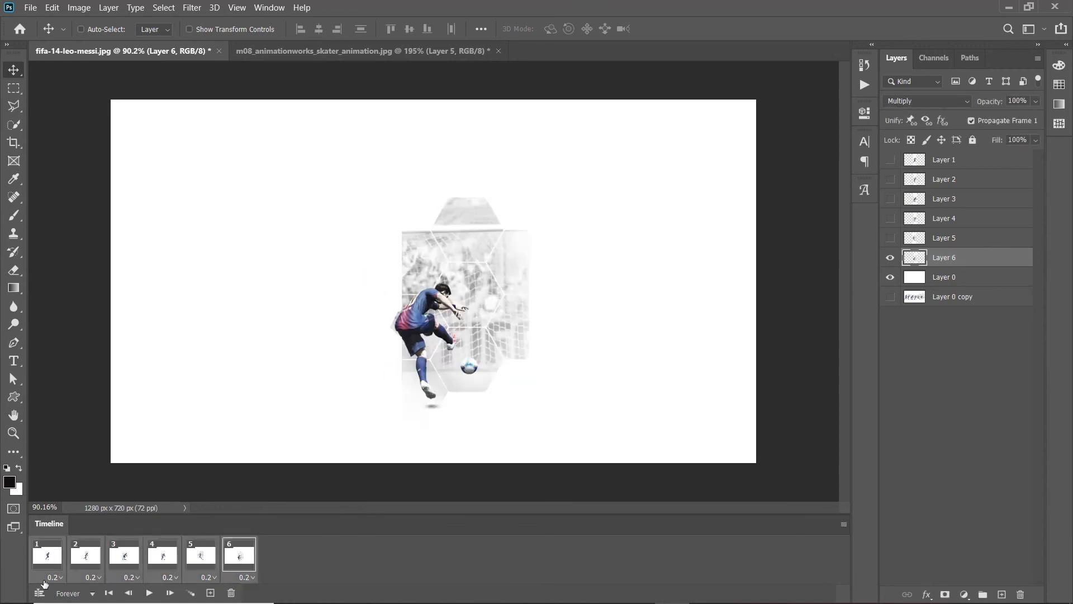
left_click(47, 579)
left_click(62, 478)
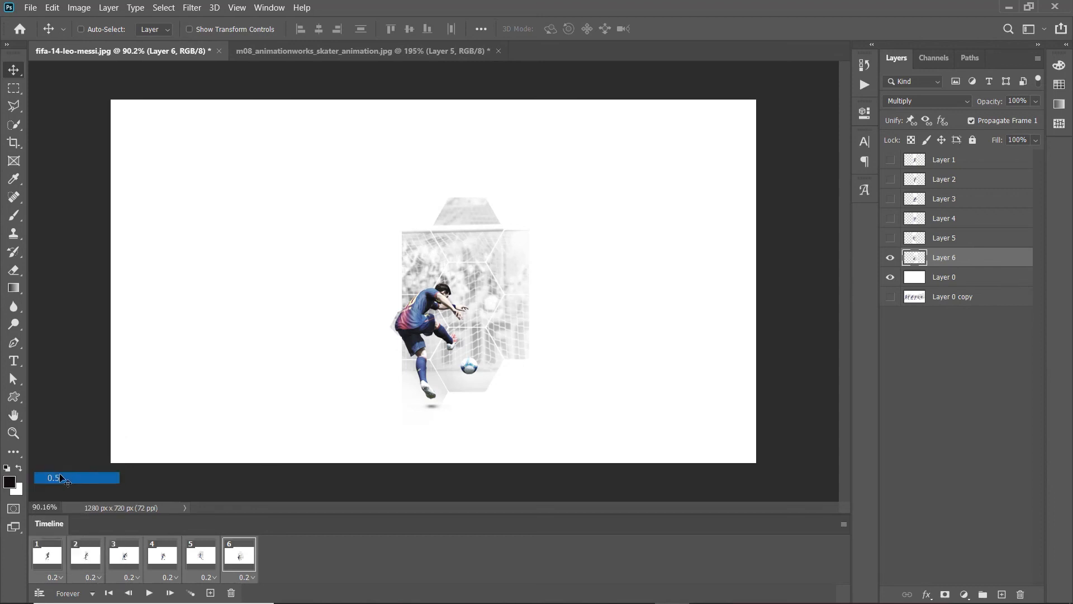
left_click(149, 592)
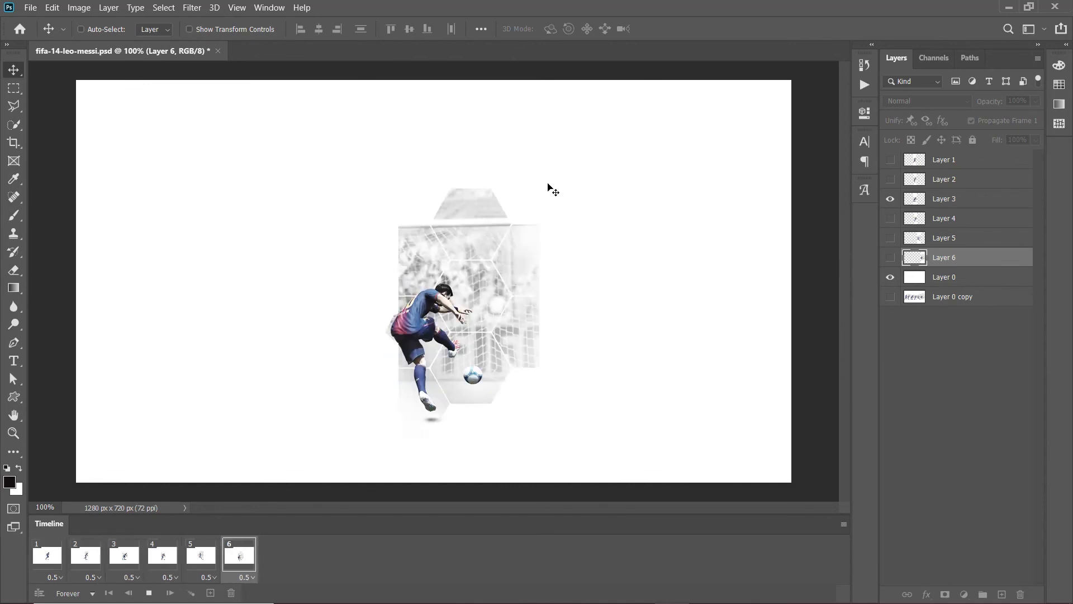
- Export the animation with Save for Web (Legacy) as an interlaced GIF and start saving the file
left_click(30, 8)
mouse_move(110, 203)
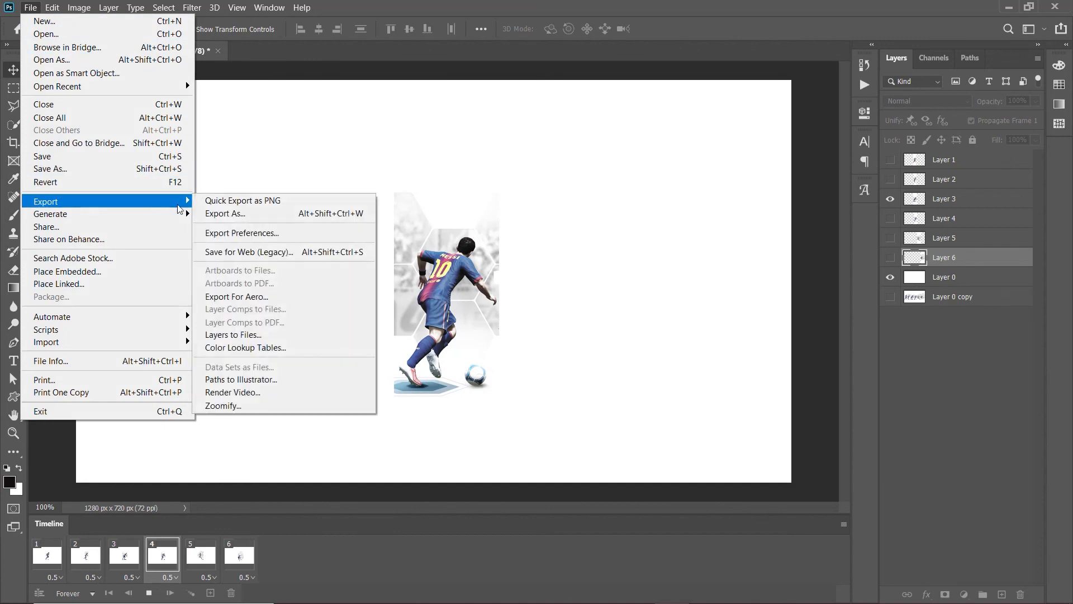
left_click(286, 253)
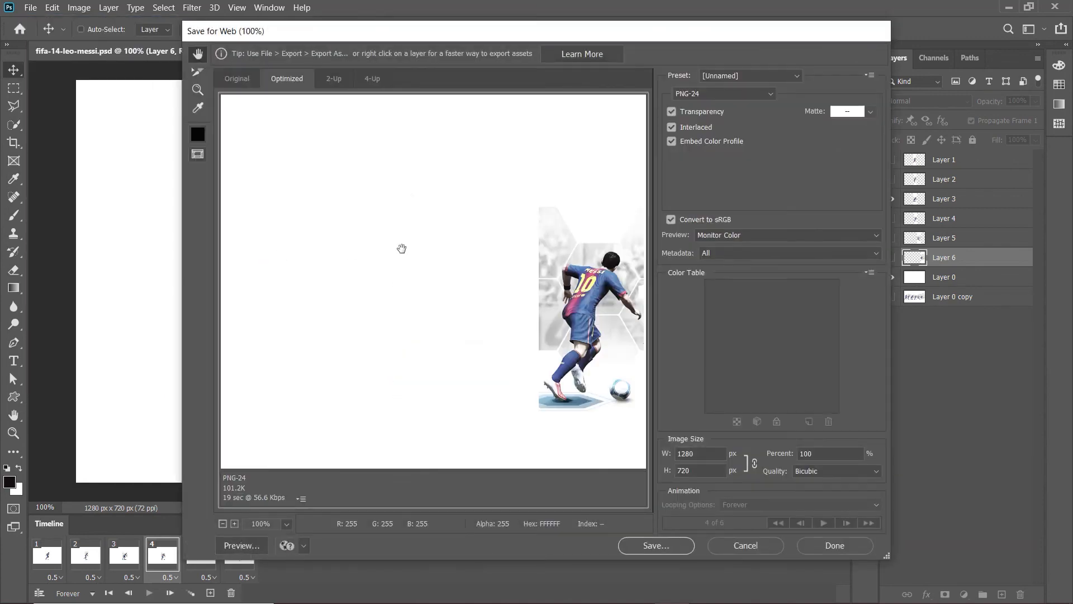
left_click(727, 95)
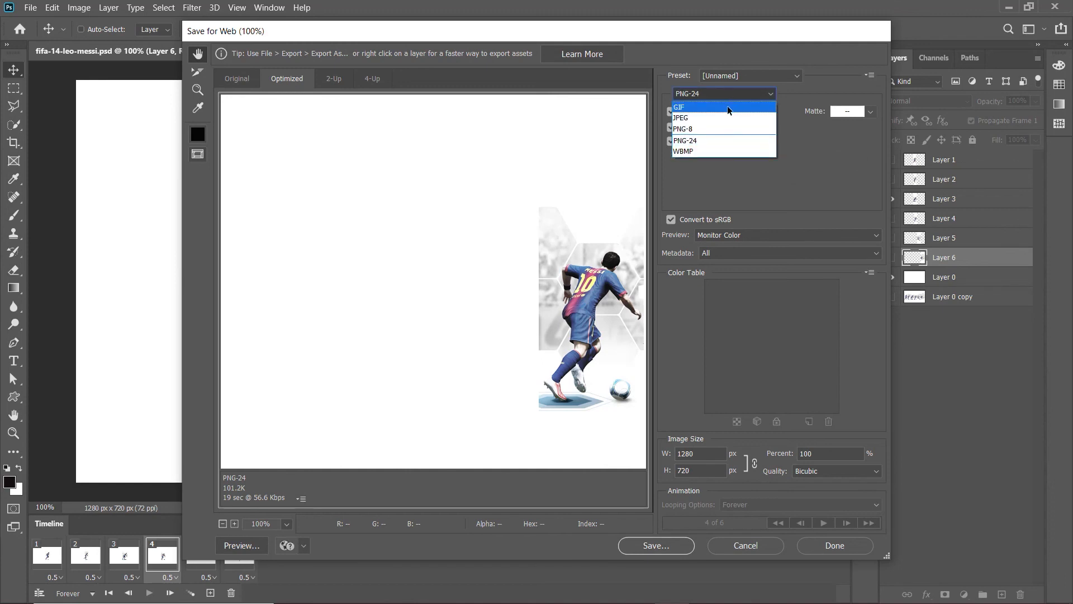
left_click(729, 107)
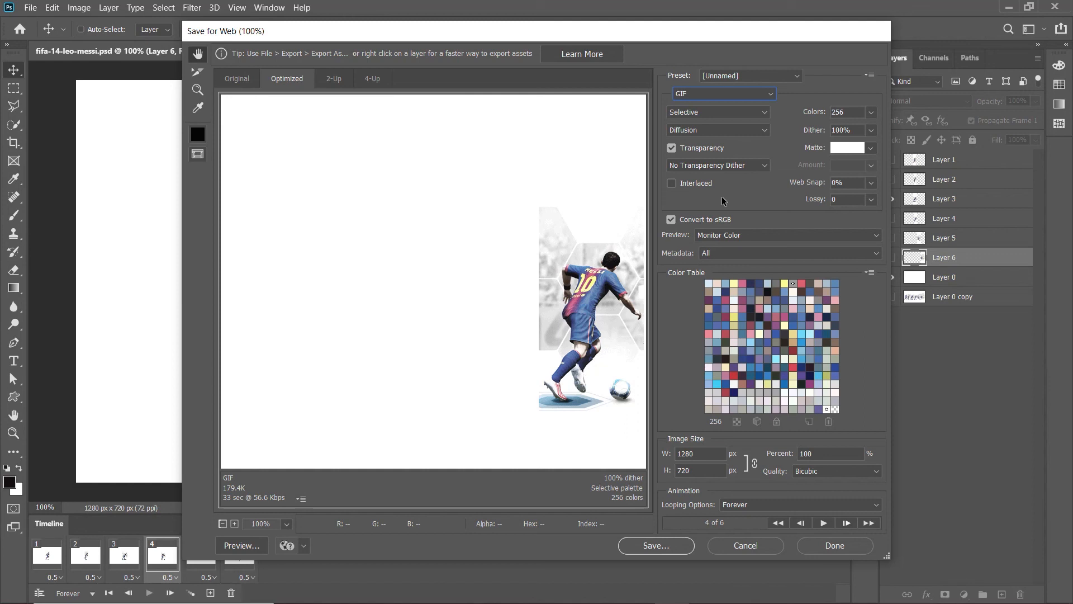
left_click(672, 184)
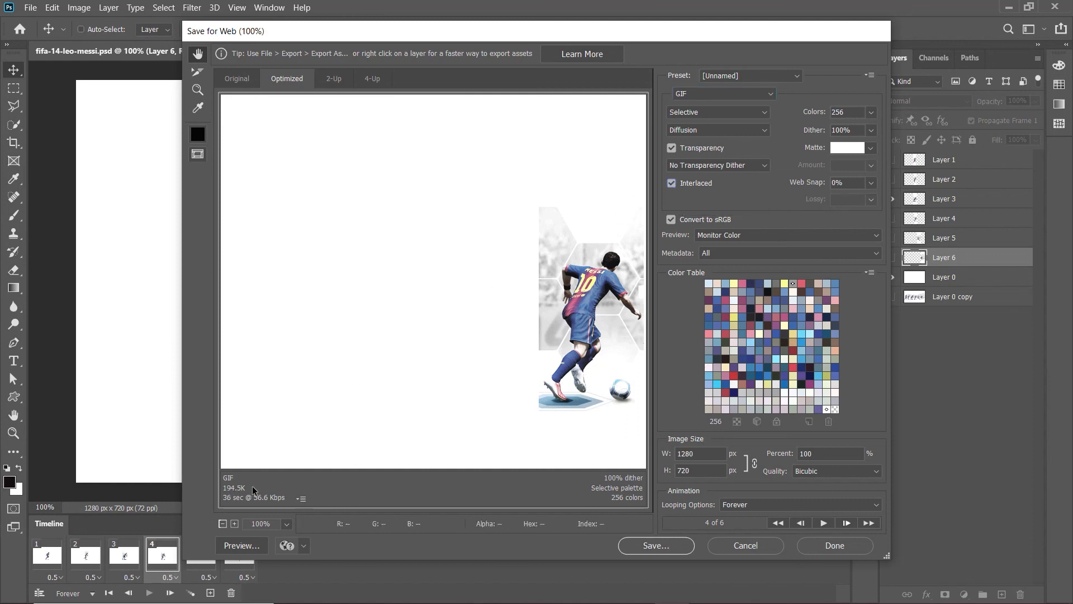
left_click(656, 545)
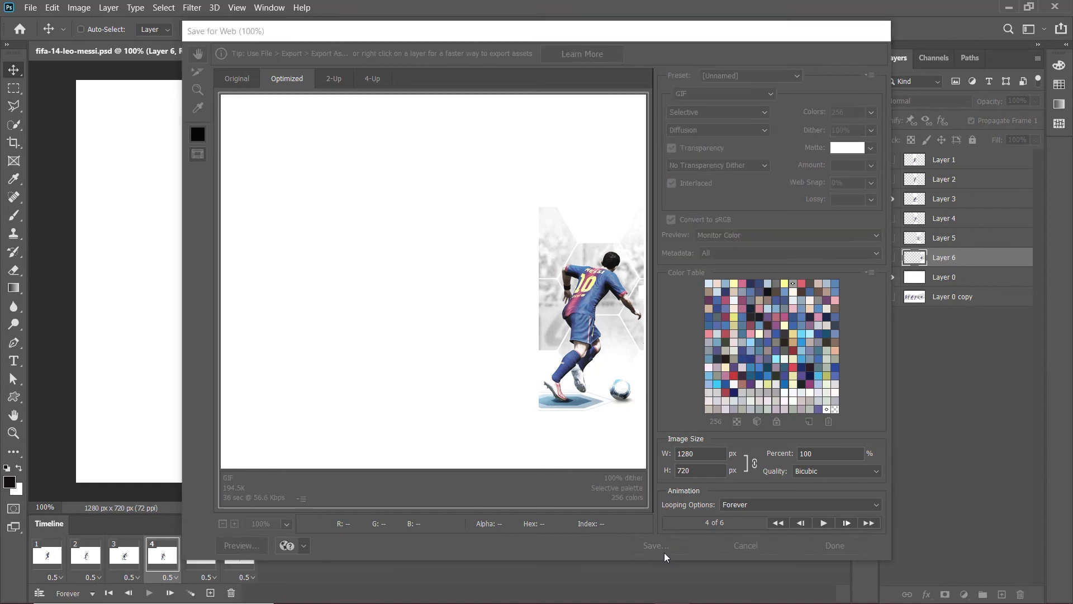